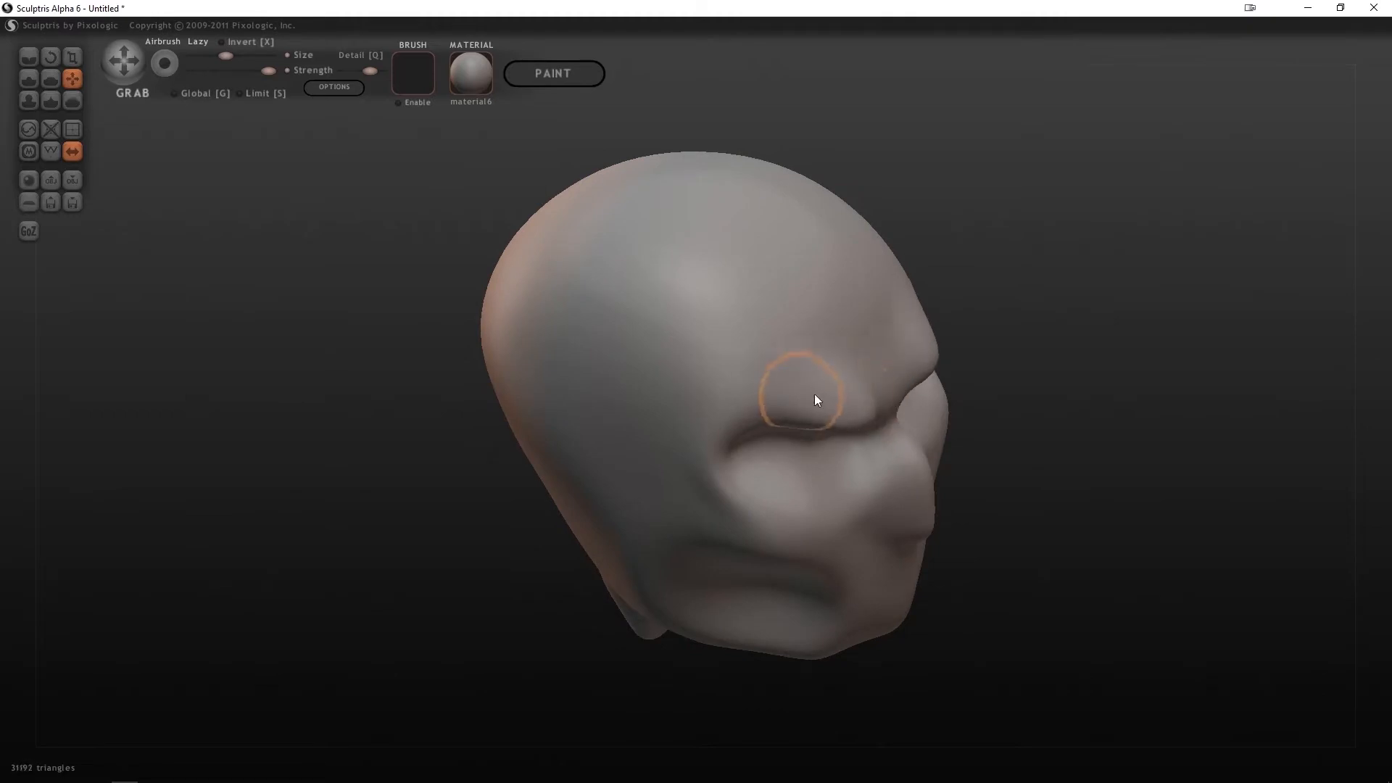
Rough out the head's brow, nose, jaw and downward-pointing neck with the Grab brush
{"action": "mouse_move", "coordinate": [1094, 305]}
{"action": "left_mouse_down"}
{"action": "mouse_move", "coordinate": [972, 320]}
{"action": "mouse_move", "coordinate": [1042, 357]}
{"action": "mouse_move", "coordinate": [1080, 355]}
{"action": "mouse_move", "coordinate": [856, 349]}
{"action": "left_mouse_up"}
{"action": "left_click_drag", "start_coordinate": [564, 354], "coordinate": [574, 372]}
{"action": "mouse_move", "coordinate": [1065, 341]}
{"action": "left_mouse_down"}
{"action": "mouse_move", "coordinate": [937, 337]}
{"action": "mouse_move", "coordinate": [1120, 401]}
{"action": "mouse_move", "coordinate": [777, 391]}
{"action": "mouse_move", "coordinate": [800, 467]}
{"action": "mouse_move", "coordinate": [938, 413]}
{"action": "mouse_move", "coordinate": [905, 339]}
{"action": "mouse_move", "coordinate": [938, 449]}
{"action": "left_mouse_up"}
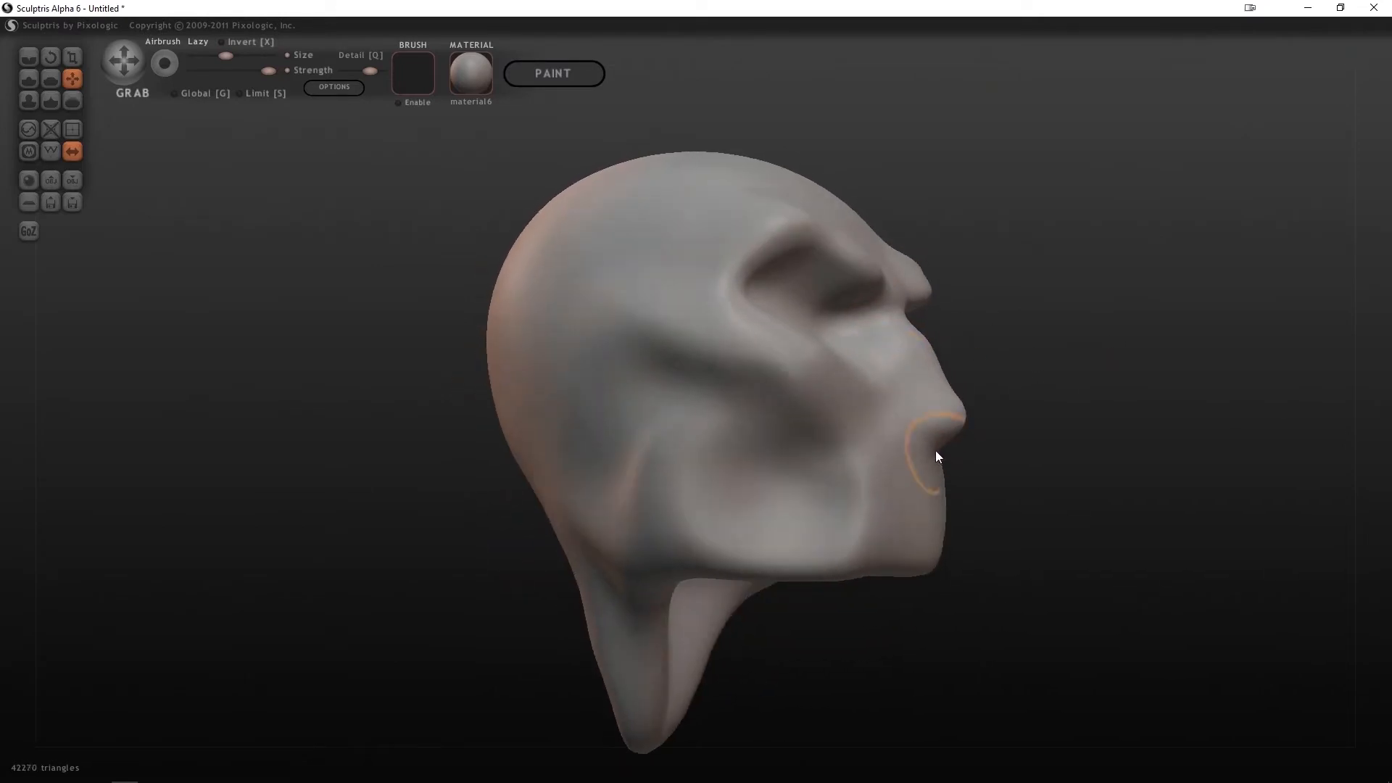
{"action": "mouse_move", "coordinate": [1071, 397]}
{"action": "left_mouse_down"}
{"action": "mouse_move", "coordinate": [777, 373]}
{"action": "mouse_move", "coordinate": [594, 332]}
{"action": "mouse_move", "coordinate": [684, 435]}
{"action": "mouse_move", "coordinate": [671, 386]}
{"action": "mouse_move", "coordinate": [1001, 286]}
{"action": "mouse_move", "coordinate": [839, 390]}
{"action": "mouse_move", "coordinate": [988, 342]}
{"action": "mouse_move", "coordinate": [799, 559]}
{"action": "mouse_move", "coordinate": [932, 404]}
{"action": "mouse_move", "coordinate": [1059, 347]}
{"action": "mouse_move", "coordinate": [1000, 311]}
{"action": "mouse_move", "coordinate": [827, 445]}
{"action": "mouse_move", "coordinate": [1019, 290]}
{"action": "mouse_move", "coordinate": [870, 334]}
{"action": "mouse_move", "coordinate": [870, 416]}
{"action": "mouse_move", "coordinate": [355, 460]}
{"action": "mouse_move", "coordinate": [441, 547]}
{"action": "mouse_move", "coordinate": [868, 310]}
{"action": "mouse_move", "coordinate": [987, 313]}
{"action": "mouse_move", "coordinate": [563, 401]}
{"action": "mouse_move", "coordinate": [1026, 317]}
{"action": "mouse_move", "coordinate": [886, 542]}
{"action": "mouse_move", "coordinate": [916, 473]}
{"action": "mouse_move", "coordinate": [714, 514]}
{"action": "mouse_move", "coordinate": [481, 464]}
{"action": "mouse_move", "coordinate": [906, 512]}
{"action": "mouse_move", "coordinate": [865, 506]}
{"action": "mouse_move", "coordinate": [872, 445]}
{"action": "mouse_move", "coordinate": [733, 459]}
{"action": "mouse_move", "coordinate": [967, 454]}
{"action": "mouse_move", "coordinate": [843, 293]}
{"action": "mouse_move", "coordinate": [732, 410]}
{"action": "mouse_move", "coordinate": [563, 522]}
{"action": "mouse_move", "coordinate": [488, 362]}
{"action": "mouse_move", "coordinate": [638, 338]}
{"action": "mouse_move", "coordinate": [787, 442]}
{"action": "mouse_move", "coordinate": [863, 316]}
{"action": "mouse_move", "coordinate": [885, 155]}
{"action": "mouse_move", "coordinate": [944, 227]}
{"action": "mouse_move", "coordinate": [861, 361]}
{"action": "mouse_move", "coordinate": [882, 259]}
{"action": "mouse_move", "coordinate": [984, 171]}
{"action": "mouse_move", "coordinate": [741, 281]}
{"action": "mouse_move", "coordinate": [1075, 247]}
{"action": "mouse_move", "coordinate": [1035, 280]}
{"action": "left_mouse_up"}
Refine the brow, cheekbones and nose with a smaller Grab brush, checking the face from several angles
{"action": "left_click_drag", "start_coordinate": [231, 56], "coordinate": [220, 56]}
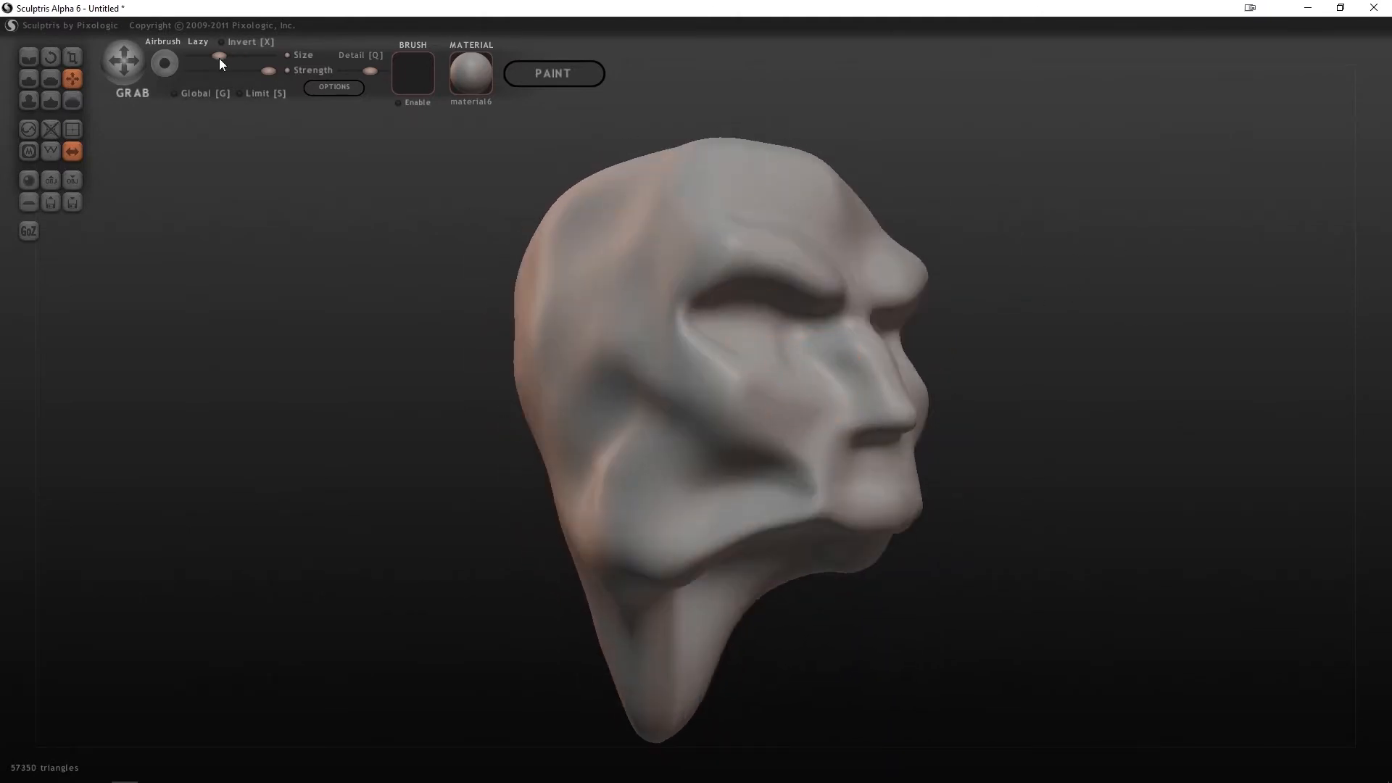
{"action": "left_click_drag", "start_coordinate": [1015, 305], "coordinate": [1073, 362]}
{"action": "left_click_drag", "start_coordinate": [993, 377], "coordinate": [804, 374]}
{"action": "left_click_drag", "start_coordinate": [707, 380], "coordinate": [714, 373]}
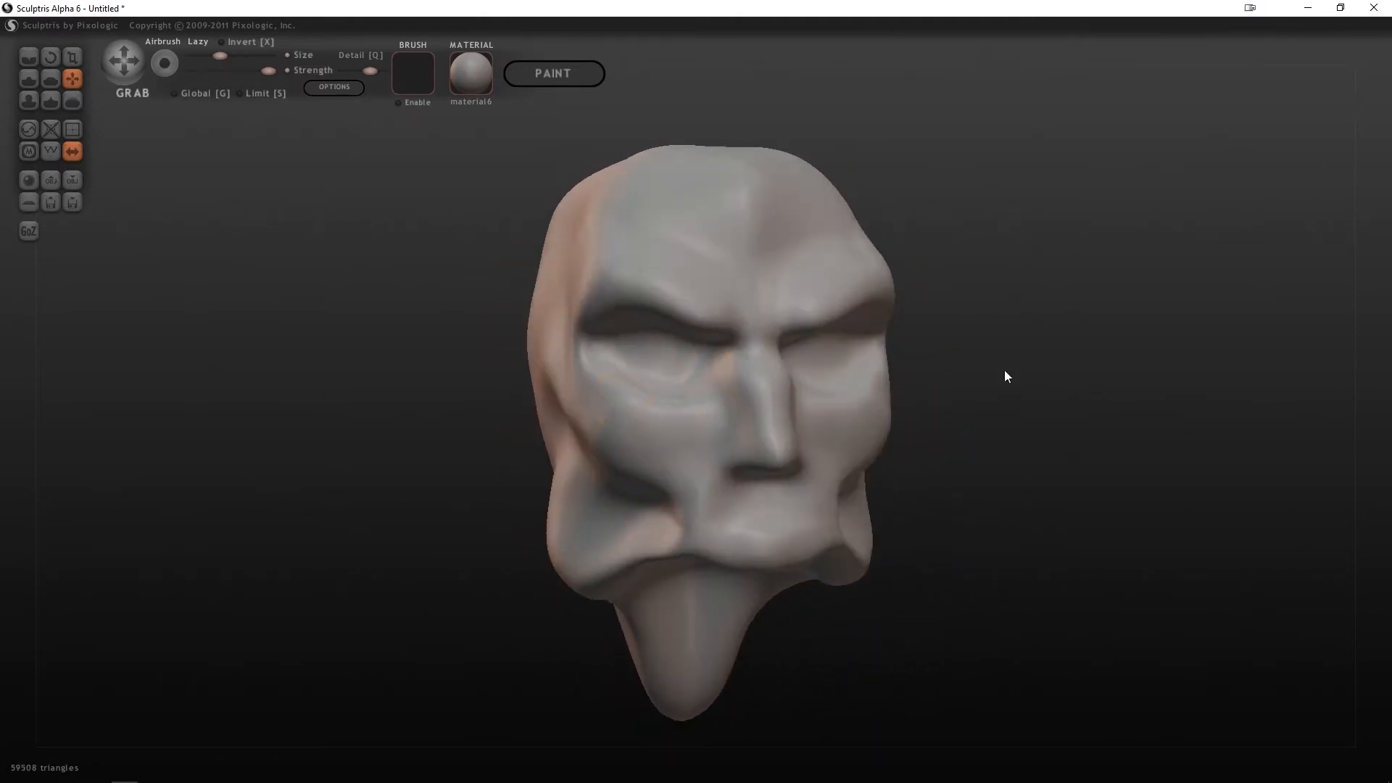
{"action": "left_click_drag", "start_coordinate": [907, 346], "coordinate": [811, 359]}
{"action": "mouse_move", "coordinate": [451, 450]}
{"action": "left_mouse_down"}
{"action": "mouse_move", "coordinate": [573, 413]}
{"action": "mouse_move", "coordinate": [620, 460]}
{"action": "left_mouse_up"}
{"action": "left_click_drag", "start_coordinate": [1123, 413], "coordinate": [1003, 368]}
{"action": "mouse_move", "coordinate": [834, 399]}
{"action": "left_mouse_down"}
{"action": "mouse_move", "coordinate": [789, 412]}
{"action": "mouse_move", "coordinate": [785, 476]}
{"action": "mouse_move", "coordinate": [1110, 457]}
{"action": "mouse_move", "coordinate": [1053, 401]}
{"action": "mouse_move", "coordinate": [1013, 457]}
{"action": "mouse_move", "coordinate": [736, 400]}
{"action": "mouse_move", "coordinate": [780, 404]}
{"action": "left_mouse_up"}
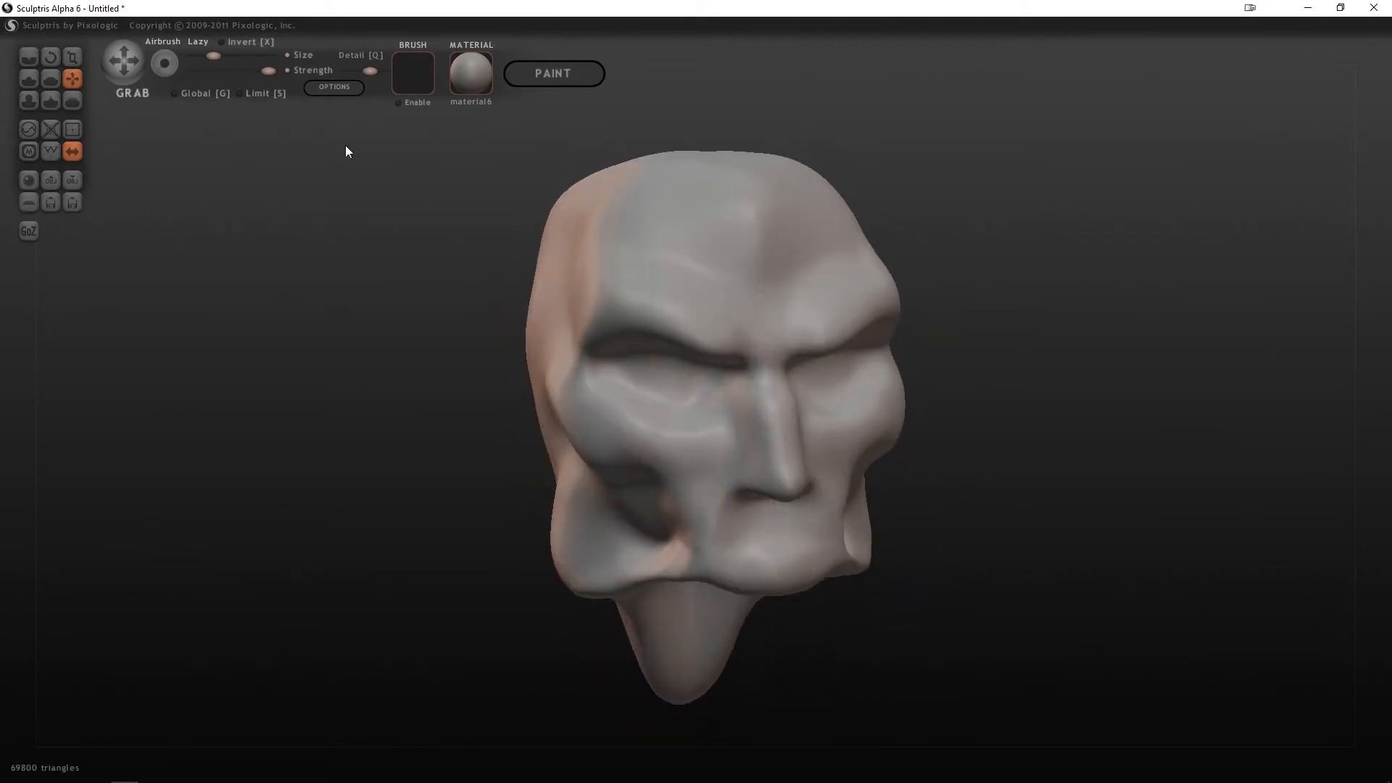
Widen the base of the nose and push in the eye sockets beneath the heavy brow with the Grab brush
{"action": "left_click_drag", "start_coordinate": [746, 472], "coordinate": [890, 425]}
{"action": "mouse_move", "coordinate": [766, 494]}
{"action": "left_mouse_down"}
{"action": "mouse_move", "coordinate": [774, 534]}
{"action": "mouse_move", "coordinate": [808, 511]}
{"action": "mouse_move", "coordinate": [733, 475]}
{"action": "mouse_move", "coordinate": [694, 270]}
{"action": "left_mouse_up"}
{"action": "mouse_move", "coordinate": [918, 251]}
{"action": "left_mouse_down"}
{"action": "mouse_move", "coordinate": [830, 348]}
{"action": "mouse_move", "coordinate": [681, 350]}
{"action": "left_mouse_up"}
{"action": "middle_click_drag", "start_coordinate": [681, 349], "coordinate": [579, 344]}
{"action": "left_click_drag", "start_coordinate": [578, 344], "coordinate": [638, 339]}
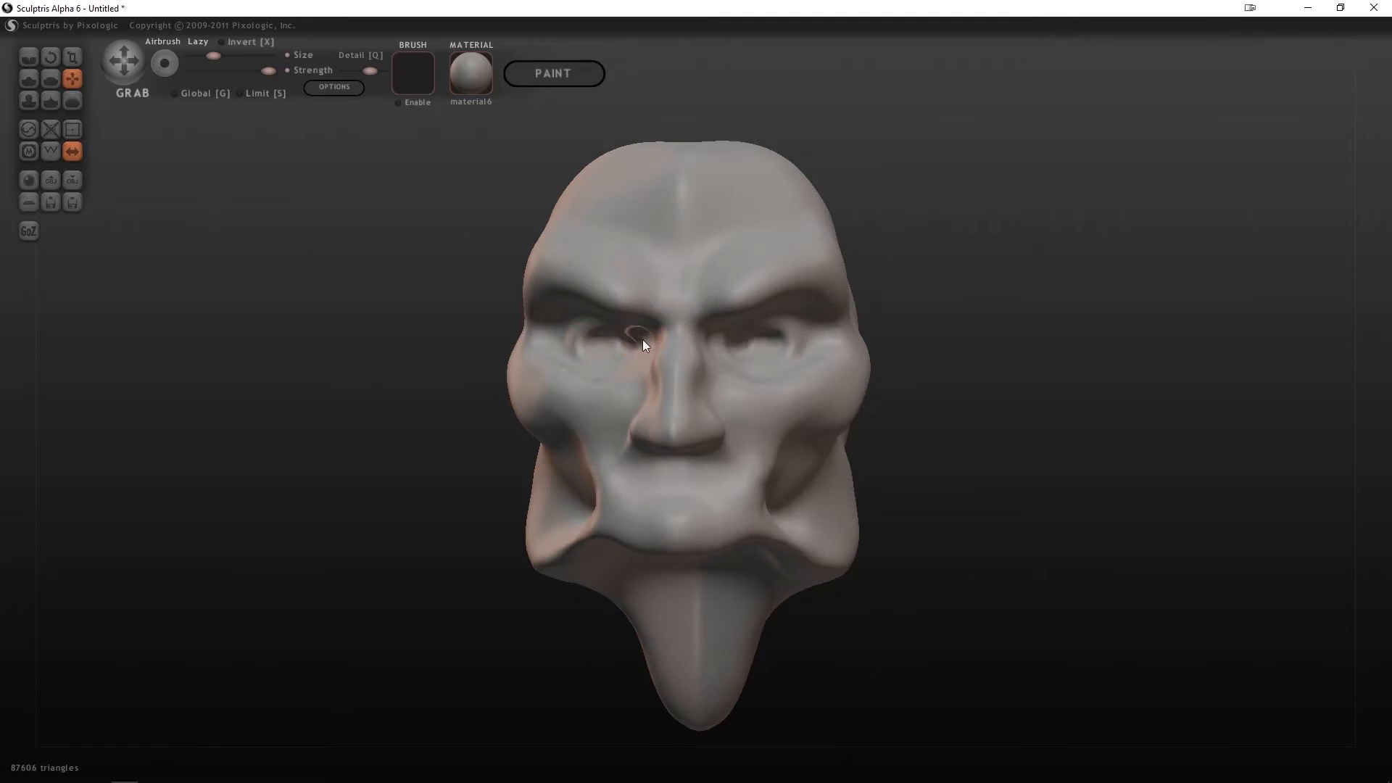
Fine-tune the shape around the eyes and cheeks with small Grab strokes from front and side
{"action": "middle_click_drag", "start_coordinate": [819, 348], "coordinate": [680, 368]}
{"action": "middle_click_drag", "start_coordinate": [906, 330], "coordinate": [823, 377]}
{"action": "left_click_drag", "start_coordinate": [628, 404], "coordinate": [617, 398]}
{"action": "mouse_move", "coordinate": [935, 356]}
{"action": "left_mouse_down"}
{"action": "mouse_move", "coordinate": [1101, 344]}
{"action": "mouse_move", "coordinate": [1120, 308]}
{"action": "left_mouse_up"}
{"action": "left_click_drag", "start_coordinate": [722, 354], "coordinate": [727, 347]}
{"action": "left_click_drag", "start_coordinate": [925, 312], "coordinate": [1131, 298]}
{"action": "left_click_drag", "start_coordinate": [812, 348], "coordinate": [807, 344]}
{"action": "mouse_move", "coordinate": [1131, 348]}
{"action": "left_mouse_down"}
{"action": "mouse_move", "coordinate": [972, 359]}
{"action": "mouse_move", "coordinate": [833, 348]}
{"action": "left_mouse_up"}
Enlarge the Grab brush and adjust the outer contour of the head from both sides
{"action": "left_click_drag", "start_coordinate": [213, 56], "coordinate": [226, 56]}
{"action": "left_click_drag", "start_coordinate": [281, 146], "coordinate": [290, 348]}
{"action": "left_click_drag", "start_coordinate": [479, 435], "coordinate": [471, 428]}
{"action": "mouse_move", "coordinate": [899, 239]}
{"action": "left_mouse_down"}
{"action": "mouse_move", "coordinate": [1031, 301]}
{"action": "mouse_move", "coordinate": [1160, 297]}
{"action": "left_mouse_up"}
{"action": "left_click_drag", "start_coordinate": [911, 411], "coordinate": [906, 414]}
{"action": "left_click_drag", "start_coordinate": [1077, 378], "coordinate": [942, 319]}
Pull the rear corners of the jaw downward with the Grab brush
{"action": "left_click_drag", "start_coordinate": [840, 509], "coordinate": [862, 530]}
{"action": "mouse_move", "coordinate": [976, 490]}
{"action": "left_mouse_down"}
{"action": "mouse_move", "coordinate": [886, 546]}
{"action": "mouse_move", "coordinate": [827, 557]}
{"action": "left_mouse_up"}
{"action": "left_click_drag", "start_coordinate": [935, 562], "coordinate": [1007, 413]}
{"action": "left_click_drag", "start_coordinate": [815, 435], "coordinate": [799, 464]}
{"action": "left_click_drag", "start_coordinate": [943, 435], "coordinate": [942, 493]}
{"action": "mouse_move", "coordinate": [1044, 464]}
{"action": "left_mouse_down"}
{"action": "mouse_move", "coordinate": [951, 424]}
{"action": "mouse_move", "coordinate": [954, 446]}
{"action": "left_mouse_up"}
{"action": "left_click_drag", "start_coordinate": [845, 507], "coordinate": [859, 562]}
Stretch the jaw corners far down into two long, thin mirrored tusks with the Grab brush
{"action": "scroll", "coordinate": [1020, 477], "scroll_direction": "down", "scroll_amount": 4}
{"action": "mouse_move", "coordinate": [1020, 477]}
{"action": "left_mouse_down"}
{"action": "mouse_move", "coordinate": [923, 485]}
{"action": "mouse_move", "coordinate": [862, 522]}
{"action": "left_mouse_up"}
{"action": "left_click_drag", "start_coordinate": [863, 522], "coordinate": [726, 420], "text": "alt"}
{"action": "scroll", "coordinate": [726, 420], "scroll_direction": "down", "scroll_amount": 2}
{"action": "mouse_move", "coordinate": [555, 398]}
{"action": "left_mouse_down"}
{"action": "mouse_move", "coordinate": [534, 488]}
{"action": "mouse_move", "coordinate": [542, 638]}
{"action": "left_mouse_up"}
Smooth the two long tusks, thicken them with the Inflate brush and smooth them again
{"action": "left_click", "coordinate": [73, 101]}
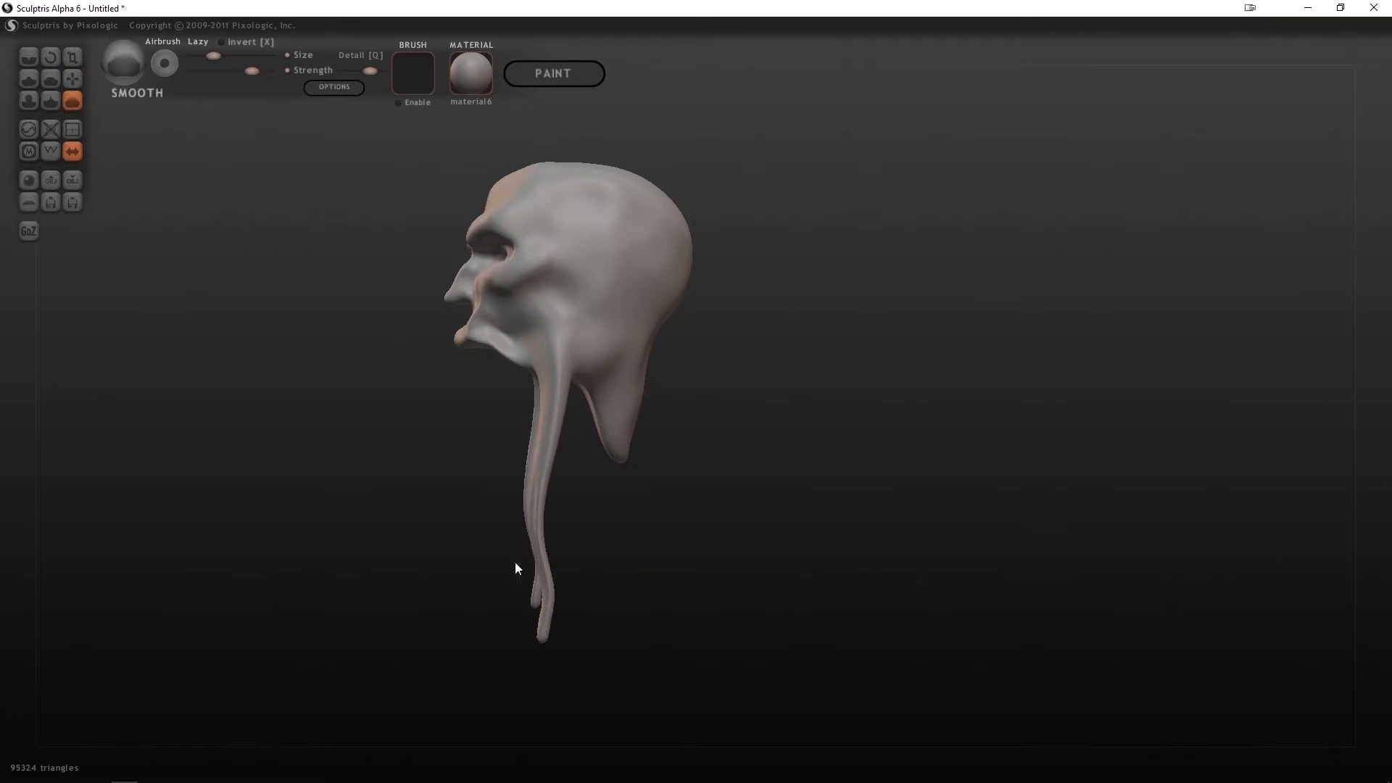
{"action": "mouse_move", "coordinate": [539, 493]}
{"action": "left_mouse_down", "text": "alt"}
{"action": "mouse_move", "coordinate": [714, 389]}
{"action": "mouse_move", "coordinate": [774, 466]}
{"action": "mouse_move", "coordinate": [978, 389]}
{"action": "left_mouse_up", "text": "alt"}
{"action": "left_click", "coordinate": [28, 100]}
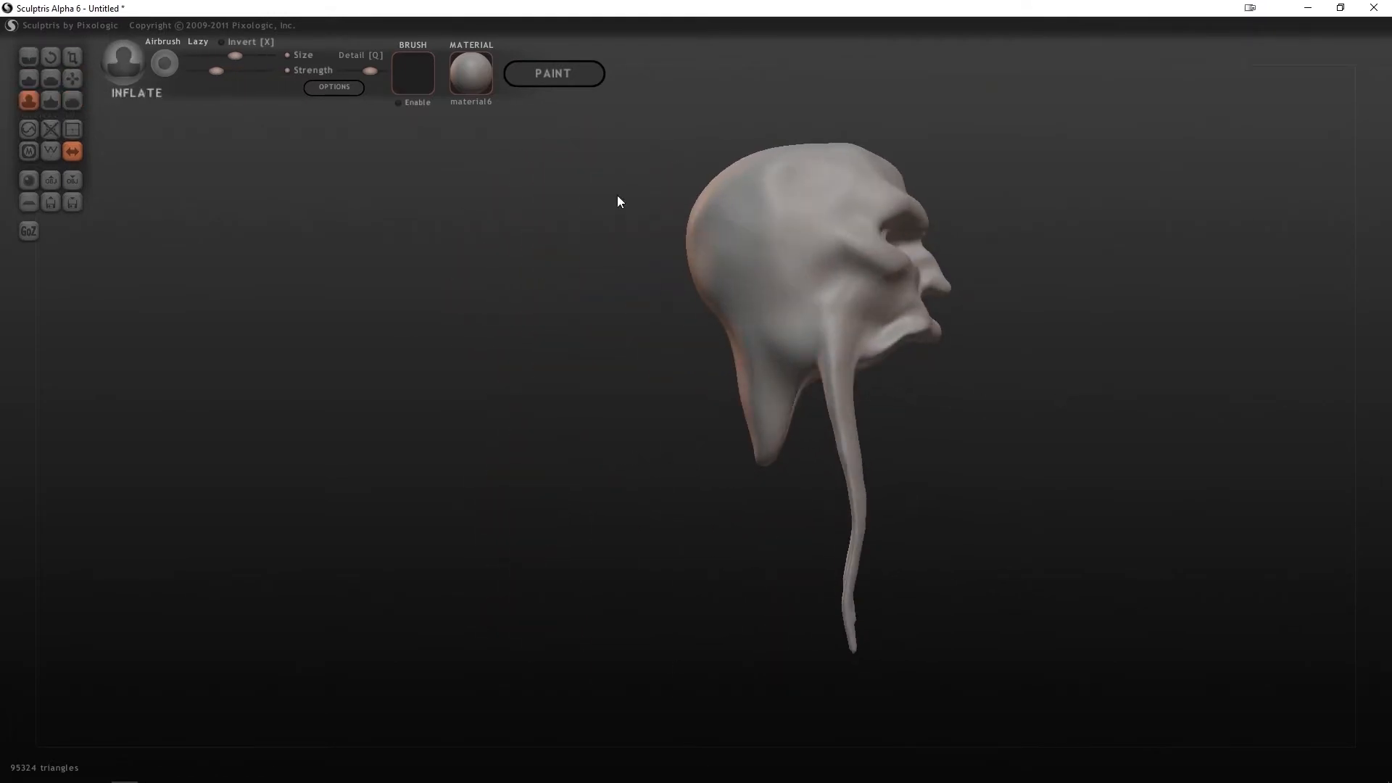
{"action": "left_click_drag", "start_coordinate": [855, 458], "coordinate": [833, 566], "text": "alt"}
{"action": "left_click", "coordinate": [72, 101]}
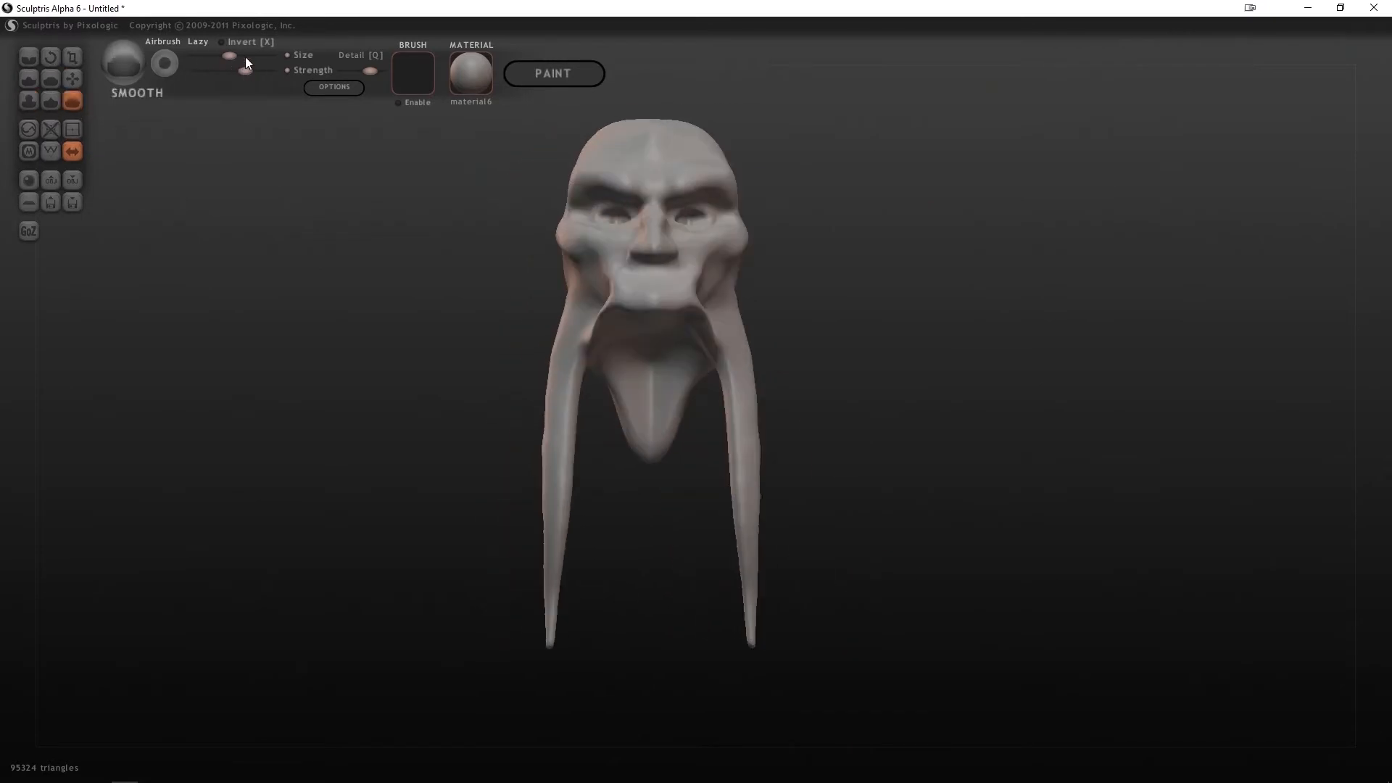
{"action": "left_click_drag", "start_coordinate": [566, 582], "coordinate": [403, 425], "text": "alt"}
Carve nostrils into the underside of the nose with a small Crease brush
{"action": "scroll", "coordinate": [408, 359], "scroll_direction": "up", "scroll_amount": 3}
{"action": "key", "text": "c"}
{"action": "left_click_drag", "start_coordinate": [612, 140], "coordinate": [454, 102], "text": "alt"}
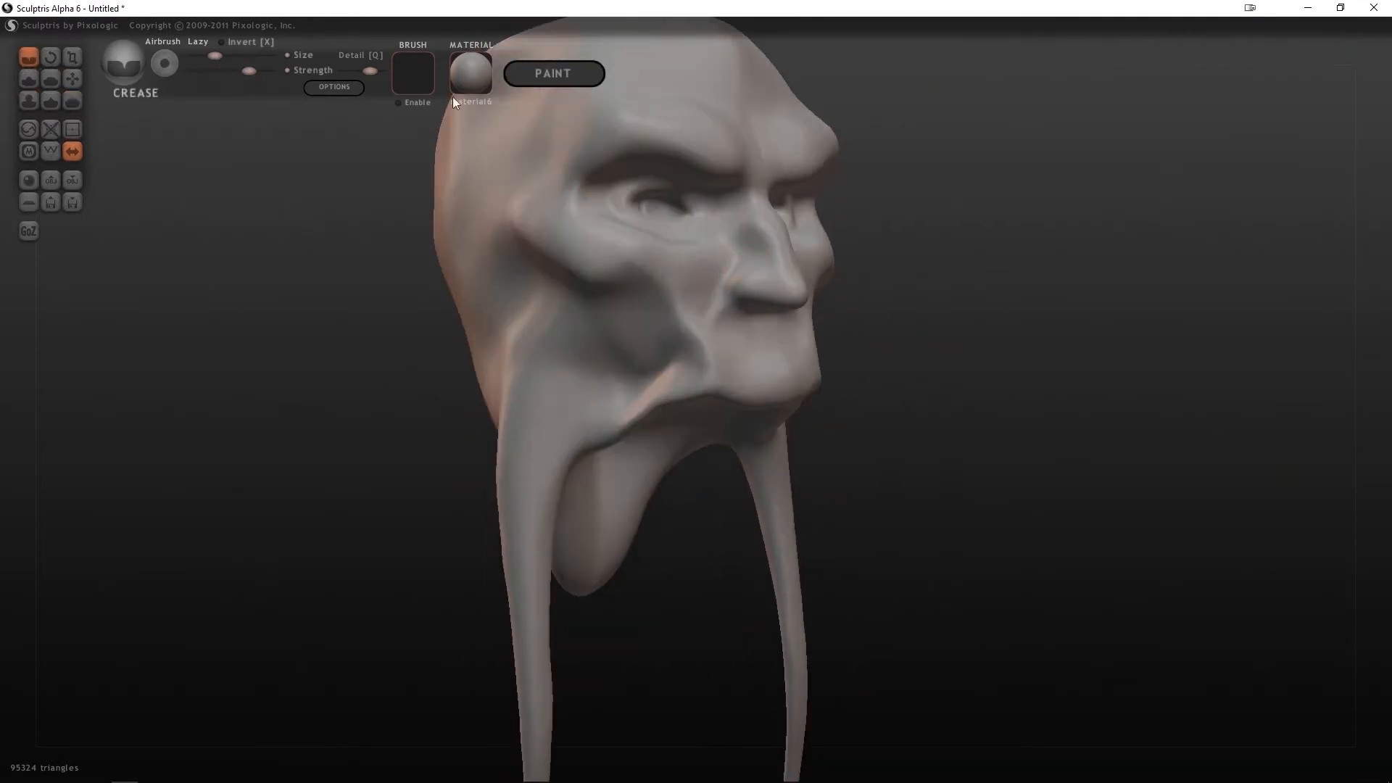
{"action": "left_click_drag", "start_coordinate": [218, 54], "coordinate": [212, 56]}
{"action": "left_click_drag", "start_coordinate": [312, 145], "coordinate": [406, 167]}
{"action": "left_click_drag", "start_coordinate": [776, 279], "coordinate": [753, 316]}
{"action": "left_click", "coordinate": [251, 71]}
{"action": "left_click_drag", "start_coordinate": [956, 280], "coordinate": [696, 290]}
{"action": "left_click_drag", "start_coordinate": [656, 279], "coordinate": [672, 299]}
Deepen the nostrils and crease the area between the nose and the upper lip
{"action": "left_click_drag", "start_coordinate": [464, 326], "coordinate": [573, 261]}
{"action": "left_click_drag", "start_coordinate": [449, 261], "coordinate": [653, 312]}
{"action": "left_click_drag", "start_coordinate": [732, 284], "coordinate": [731, 313]}
{"action": "mouse_move", "coordinate": [914, 254]}
{"action": "left_mouse_down"}
{"action": "mouse_move", "coordinate": [696, 239]}
{"action": "mouse_move", "coordinate": [675, 258]}
{"action": "left_mouse_up"}
{"action": "left_click_drag", "start_coordinate": [892, 231], "coordinate": [1091, 214]}
{"action": "mouse_move", "coordinate": [717, 250]}
{"action": "left_mouse_down"}
{"action": "mouse_move", "coordinate": [702, 270]}
{"action": "mouse_move", "coordinate": [711, 290]}
{"action": "left_mouse_up"}
{"action": "mouse_move", "coordinate": [899, 260]}
{"action": "left_mouse_down"}
{"action": "mouse_move", "coordinate": [674, 279]}
{"action": "mouse_move", "coordinate": [677, 254]}
{"action": "left_mouse_up"}
{"action": "left_click_drag", "start_coordinate": [964, 239], "coordinate": [770, 223]}
Soften the carved nostril area with the Smooth brush and flatten the underside of the nose
{"action": "left_click", "coordinate": [73, 101]}
{"action": "mouse_move", "coordinate": [535, 196]}
{"action": "left_mouse_down"}
{"action": "mouse_move", "coordinate": [619, 232]}
{"action": "mouse_move", "coordinate": [1158, 259]}
{"action": "mouse_move", "coordinate": [864, 300]}
{"action": "mouse_move", "coordinate": [922, 310]}
{"action": "mouse_move", "coordinate": [819, 254]}
{"action": "left_mouse_up"}
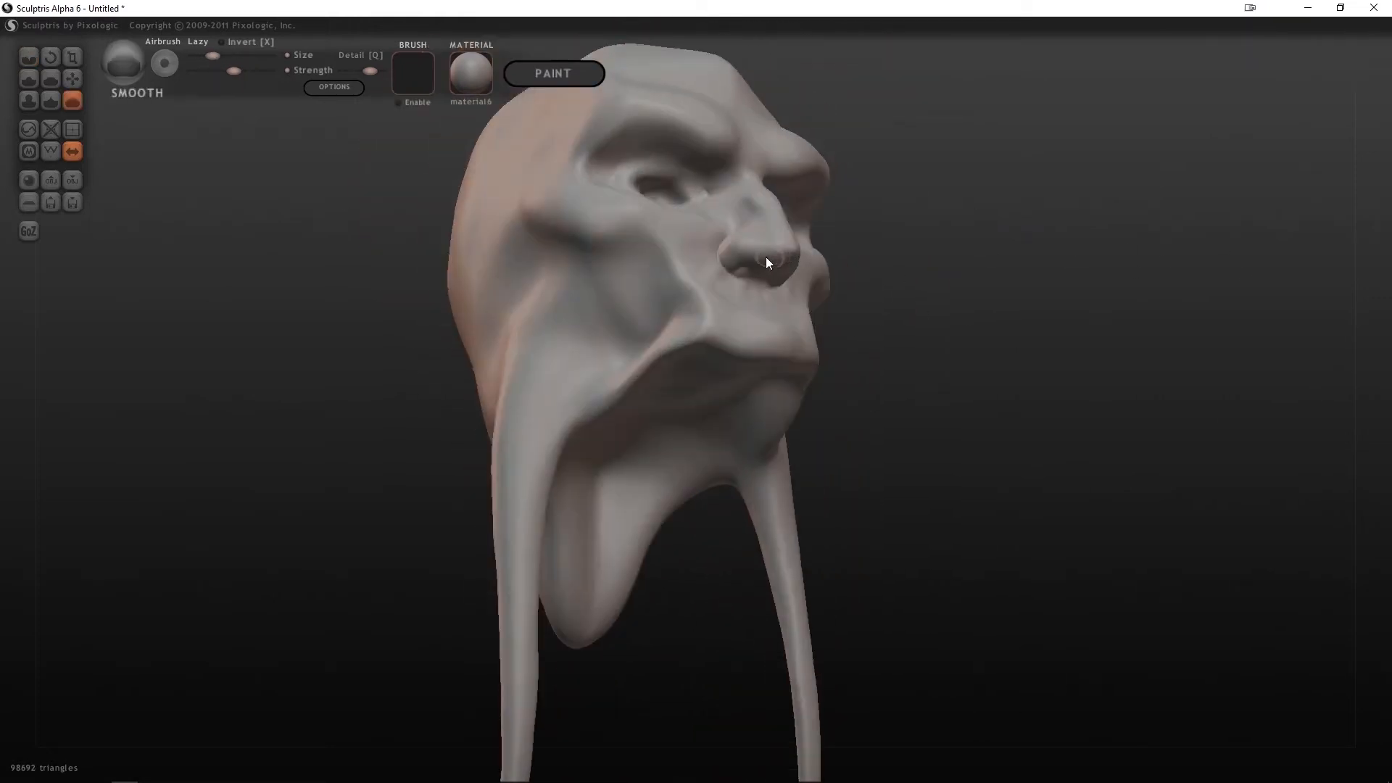
{"action": "left_click", "coordinate": [51, 79]}
{"action": "left_click_drag", "start_coordinate": [319, 174], "coordinate": [427, 190]}
{"action": "left_click_drag", "start_coordinate": [764, 267], "coordinate": [803, 277]}
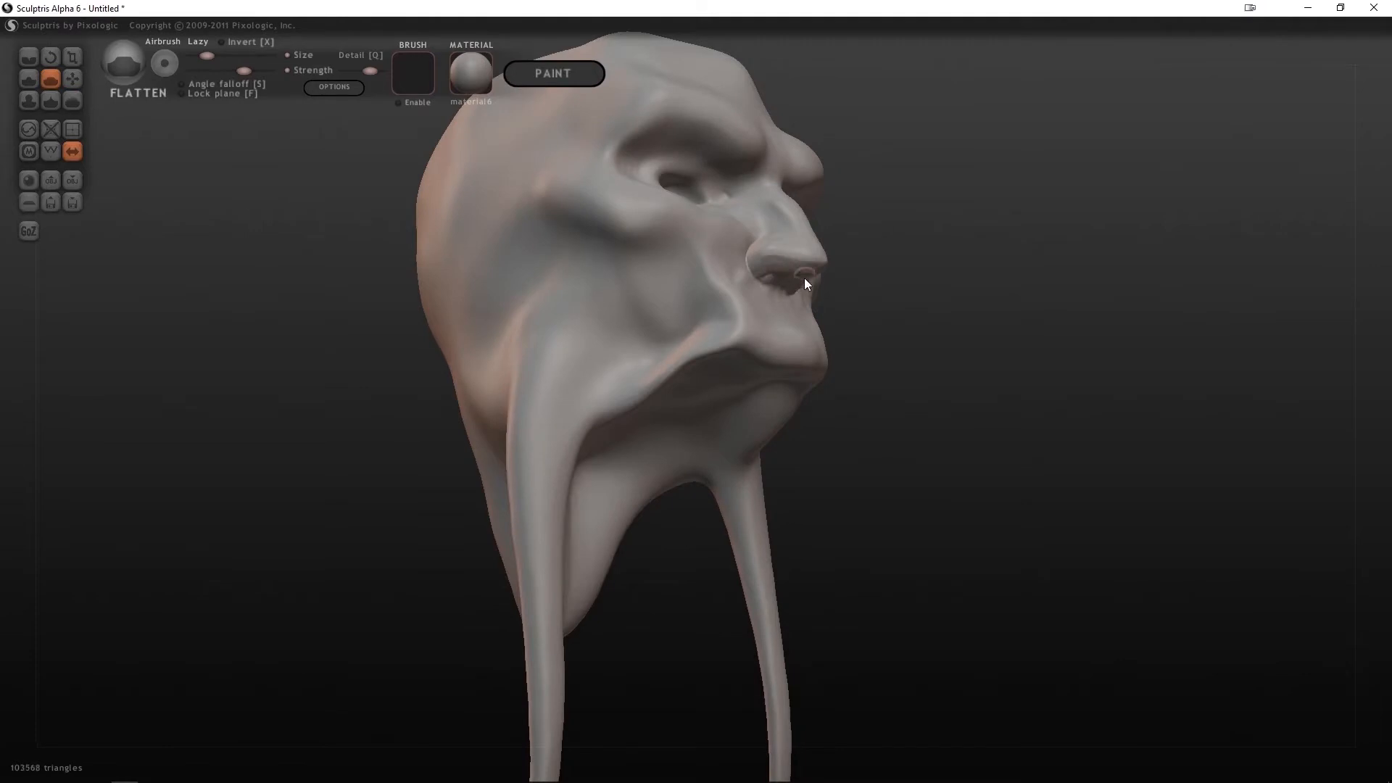
{"action": "left_click_drag", "start_coordinate": [906, 279], "coordinate": [493, 268]}
{"action": "left_click_drag", "start_coordinate": [599, 264], "coordinate": [623, 260]}
{"action": "left_click_drag", "start_coordinate": [522, 267], "coordinate": [1025, 293]}
{"action": "left_click", "coordinate": [74, 100]}
{"action": "left_click_drag", "start_coordinate": [312, 458], "coordinate": [260, 419]}
{"action": "mouse_move", "coordinate": [777, 279]}
{"action": "left_mouse_down"}
{"action": "mouse_move", "coordinate": [811, 263]}
{"action": "mouse_move", "coordinate": [780, 277]}
{"action": "left_mouse_up"}
Reshape the nostril wings and nose tip with a small Grab brush
{"action": "left_click", "coordinate": [73, 79]}
{"action": "left_click", "coordinate": [206, 56]}
{"action": "left_click_drag", "start_coordinate": [312, 153], "coordinate": [420, 189]}
{"action": "left_click_drag", "start_coordinate": [809, 295], "coordinate": [812, 288]}
{"action": "left_click_drag", "start_coordinate": [935, 345], "coordinate": [801, 277]}
{"action": "left_click_drag", "start_coordinate": [732, 264], "coordinate": [730, 248]}
{"action": "left_click_drag", "start_coordinate": [884, 253], "coordinate": [811, 250]}
{"action": "left_click_drag", "start_coordinate": [691, 255], "coordinate": [691, 251]}
{"action": "left_click_drag", "start_coordinate": [892, 239], "coordinate": [696, 305]}
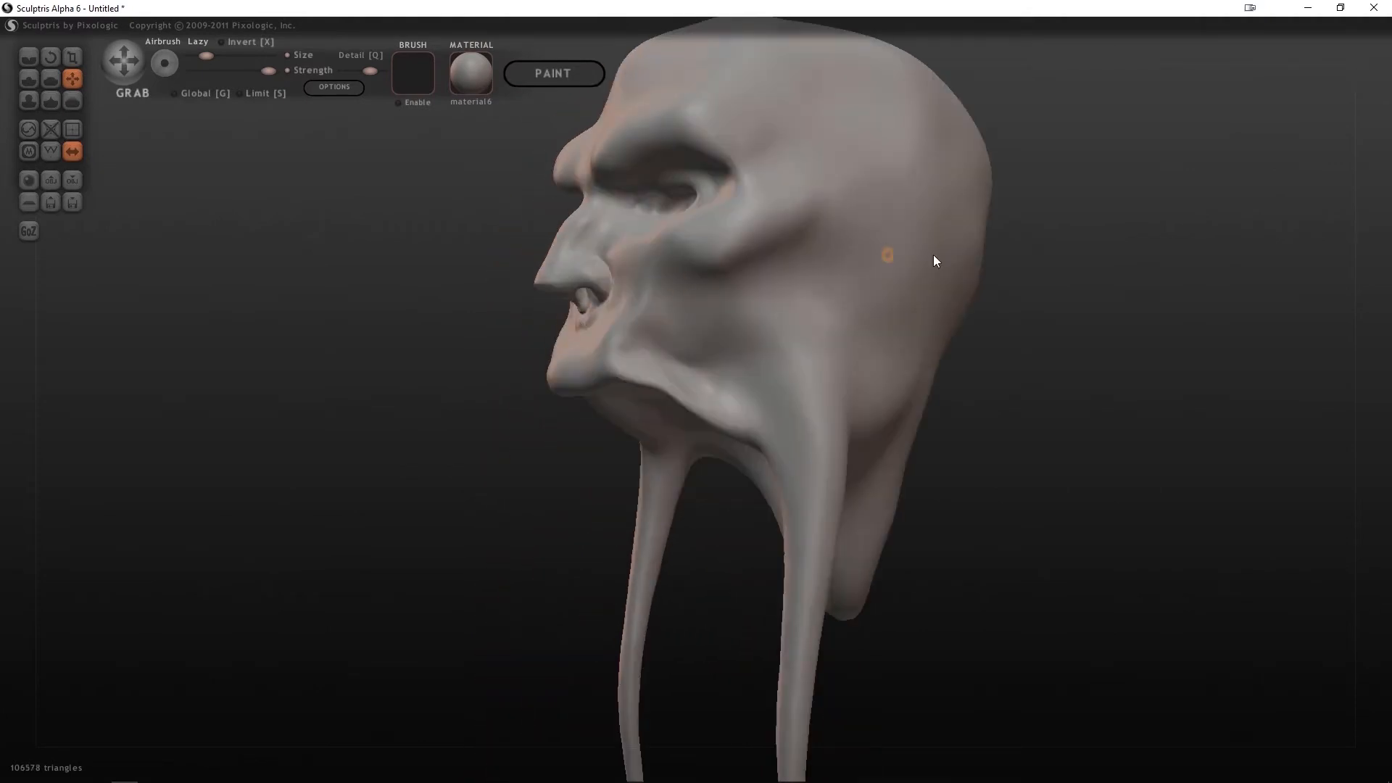
Carve vertical frown lines between and above the inner eyebrows with the Crease brush
{"action": "left_click_drag", "start_coordinate": [933, 254], "coordinate": [681, 251]}
{"action": "left_click", "coordinate": [28, 57]}
{"action": "left_click_drag", "start_coordinate": [268, 70], "coordinate": [212, 55]}
{"action": "left_click_drag", "start_coordinate": [690, 151], "coordinate": [697, 211]}
{"action": "mouse_move", "coordinate": [726, 166]}
{"action": "left_mouse_down"}
{"action": "mouse_move", "coordinate": [726, 197]}
{"action": "mouse_move", "coordinate": [699, 203]}
{"action": "left_mouse_up"}
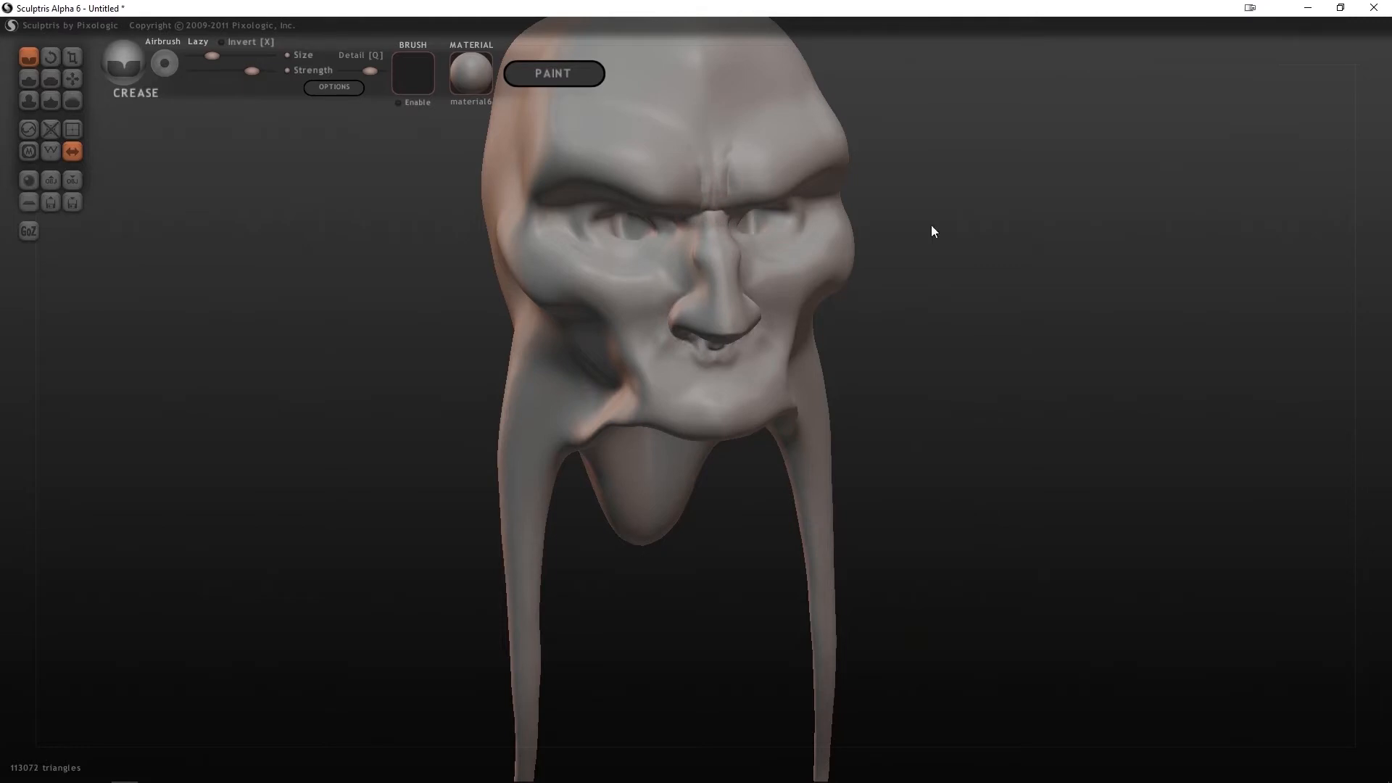
{"action": "left_click_drag", "start_coordinate": [931, 225], "coordinate": [804, 195]}
{"action": "left_click_drag", "start_coordinate": [651, 129], "coordinate": [657, 172]}
Carve wrinkles across the forehead above the brow ridges with the Crease brush
{"action": "left_click_drag", "start_coordinate": [999, 207], "coordinate": [1160, 268]}
{"action": "left_click_drag", "start_coordinate": [578, 189], "coordinate": [717, 208]}
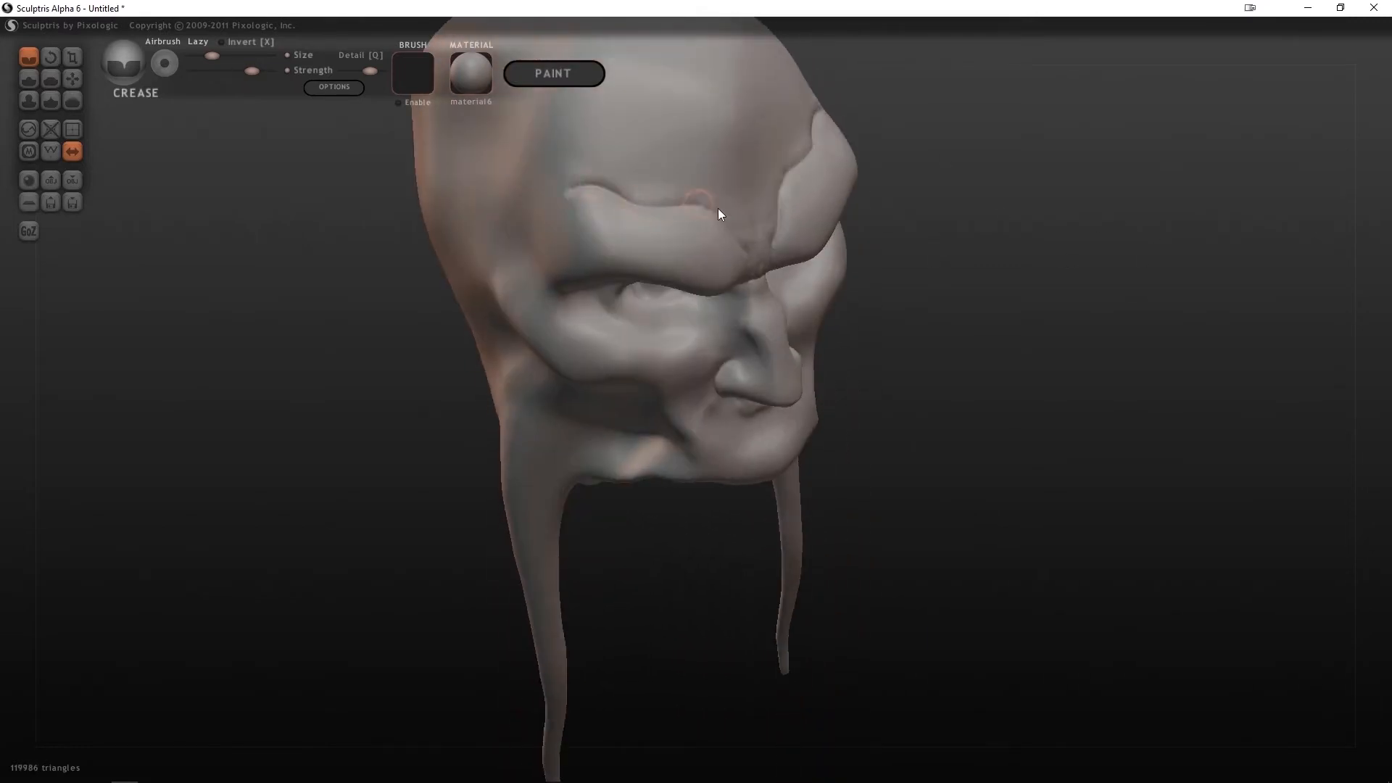
{"action": "left_click_drag", "start_coordinate": [622, 180], "coordinate": [747, 181]}
Soften the forehead and brow creases with a slightly larger Smooth brush
{"action": "left_click", "coordinate": [71, 100]}
{"action": "left_click_drag", "start_coordinate": [206, 55], "coordinate": [218, 56]}
{"action": "mouse_move", "coordinate": [751, 195]}
{"action": "left_mouse_down"}
{"action": "mouse_move", "coordinate": [609, 177]}
{"action": "mouse_move", "coordinate": [652, 187]}
{"action": "left_mouse_up"}
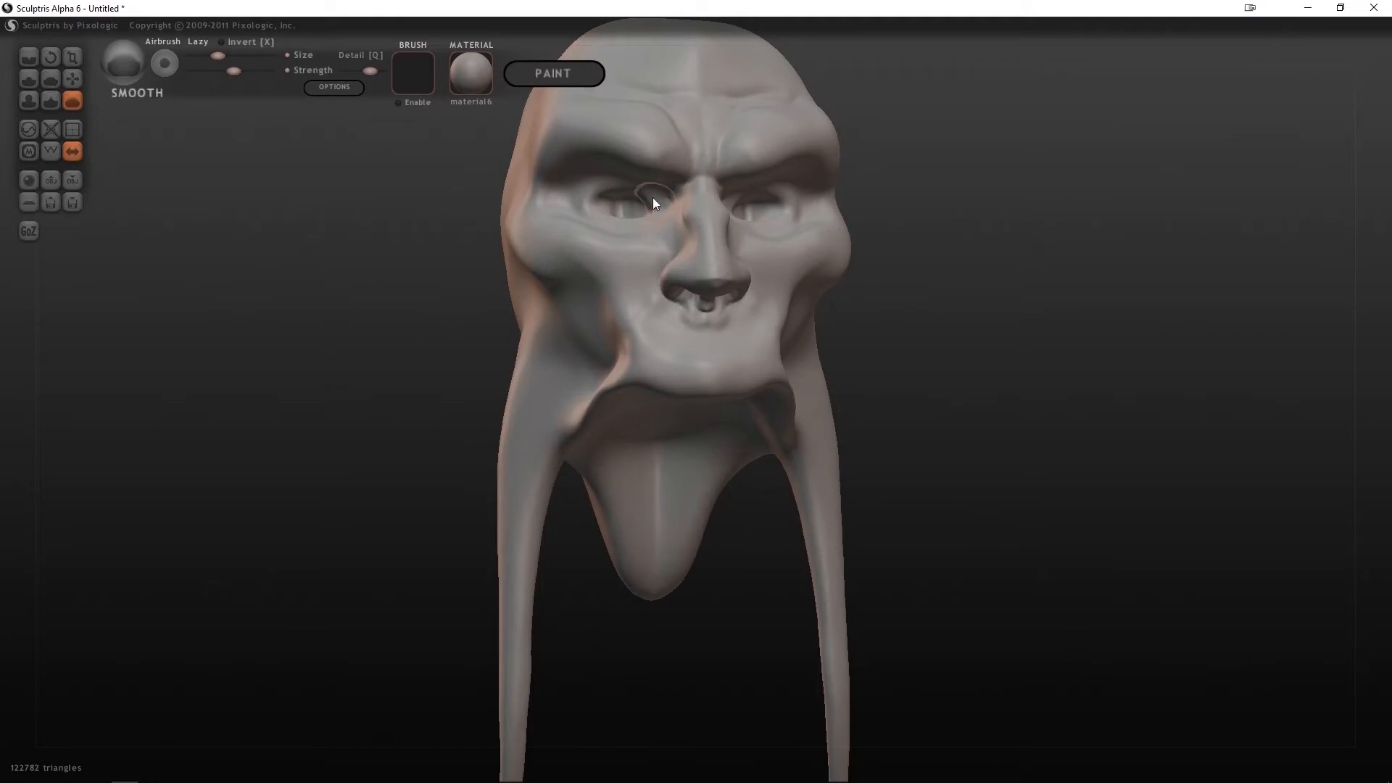
{"action": "left_click_drag", "start_coordinate": [652, 197], "coordinate": [647, 152]}
Pull a mirrored pair of fangs down from the corners of the upper lip with the Grab brush
{"action": "left_click_drag", "start_coordinate": [1218, 312], "coordinate": [921, 355]}
{"action": "mouse_move", "coordinate": [479, 384]}
{"action": "left_mouse_down"}
{"action": "mouse_move", "coordinate": [776, 314]}
{"action": "mouse_move", "coordinate": [928, 377]}
{"action": "left_mouse_up"}
{"action": "left_click", "coordinate": [72, 80]}
{"action": "left_click_drag", "start_coordinate": [205, 56], "coordinate": [210, 56]}
{"action": "left_click_drag", "start_coordinate": [698, 387], "coordinate": [689, 387]}
{"action": "left_click_drag", "start_coordinate": [210, 56], "coordinate": [220, 55]}
{"action": "left_click_drag", "start_coordinate": [289, 217], "coordinate": [406, 225]}
{"action": "left_click_drag", "start_coordinate": [219, 56], "coordinate": [216, 58]}
{"action": "left_click_drag", "start_coordinate": [772, 388], "coordinate": [776, 413]}
{"action": "left_click_drag", "start_coordinate": [920, 421], "coordinate": [804, 435]}
{"action": "left_click_drag", "start_coordinate": [699, 405], "coordinate": [684, 459]}
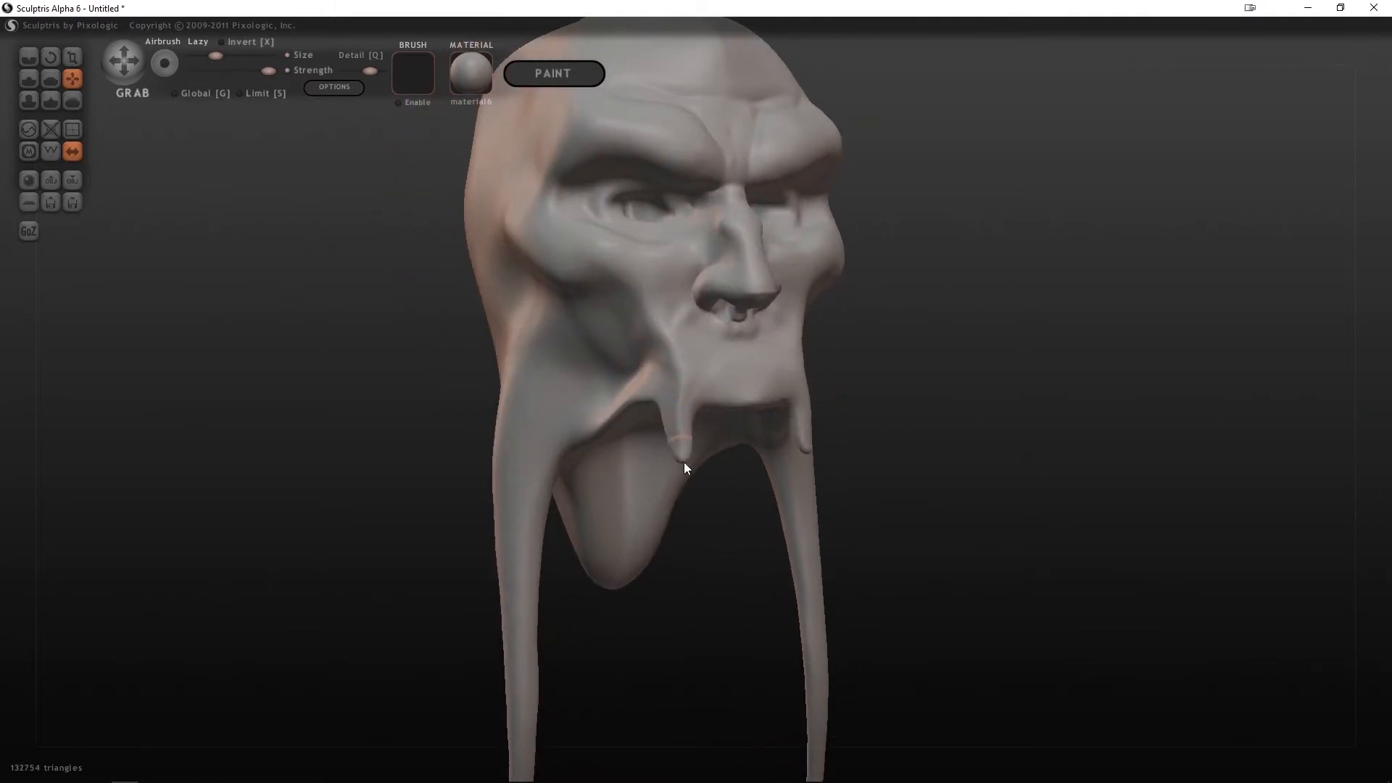
Adjust the nose edge and refine the position and tips of the fangs with a smaller Grab brush
{"action": "left_click_drag", "start_coordinate": [993, 406], "coordinate": [804, 262]}
{"action": "left_click_drag", "start_coordinate": [699, 335], "coordinate": [715, 338]}
{"action": "mouse_move", "coordinate": [863, 253]}
{"action": "left_mouse_down"}
{"action": "mouse_move", "coordinate": [985, 338]}
{"action": "mouse_move", "coordinate": [1087, 326]}
{"action": "left_mouse_up"}
{"action": "left_click_drag", "start_coordinate": [216, 56], "coordinate": [210, 56]}
{"action": "left_click_drag", "start_coordinate": [914, 362], "coordinate": [756, 388]}
{"action": "left_click_drag", "start_coordinate": [747, 432], "coordinate": [754, 440]}
{"action": "left_click_drag", "start_coordinate": [1029, 356], "coordinate": [804, 355]}
{"action": "left_click_drag", "start_coordinate": [608, 384], "coordinate": [615, 415]}
Smooth the fangs from several sides with a weaker Smooth brush
{"action": "left_click", "coordinate": [73, 101]}
{"action": "left_click_drag", "start_coordinate": [228, 72], "coordinate": [219, 72]}
{"action": "left_click_drag", "start_coordinate": [450, 427], "coordinate": [702, 433]}
{"action": "mouse_move", "coordinate": [907, 406]}
{"action": "left_mouse_down"}
{"action": "mouse_move", "coordinate": [1015, 406]}
{"action": "mouse_move", "coordinate": [1073, 385]}
{"action": "left_mouse_up"}
{"action": "left_click_drag", "start_coordinate": [825, 428], "coordinate": [819, 394]}
{"action": "left_click_drag", "start_coordinate": [1130, 442], "coordinate": [797, 453]}
Crease around the base of the fangs to separate them from the lip
{"action": "left_click", "coordinate": [29, 57]}
{"action": "left_click_drag", "start_coordinate": [620, 380], "coordinate": [663, 396]}
{"action": "left_click_drag", "start_coordinate": [921, 333], "coordinate": [1146, 310]}
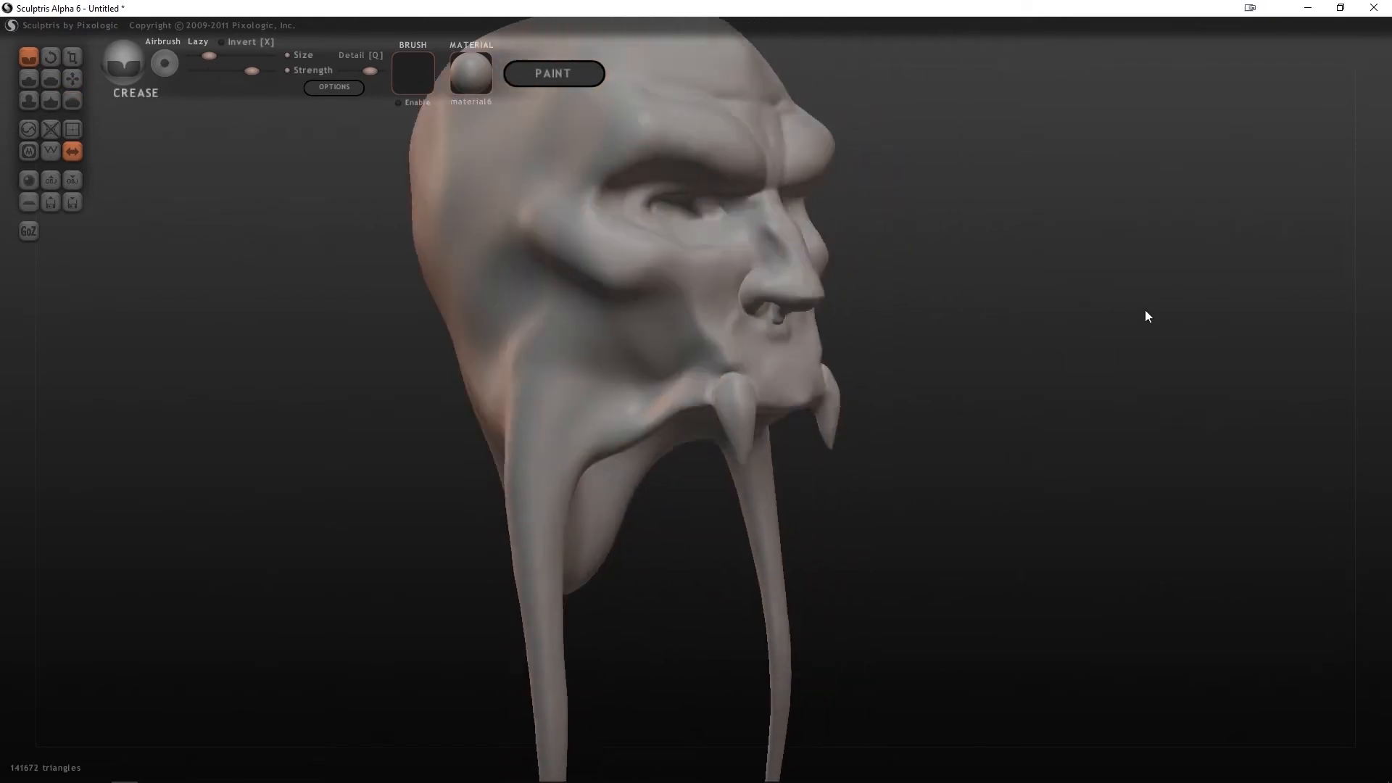
Build up gum folds above the fangs with a small Draw brush and smooth them
{"action": "left_click", "coordinate": [29, 79]}
{"action": "left_click", "coordinate": [204, 56]}
{"action": "mouse_move", "coordinate": [760, 370]}
{"action": "left_mouse_down"}
{"action": "mouse_move", "coordinate": [720, 361]}
{"action": "mouse_move", "coordinate": [750, 333]}
{"action": "mouse_move", "coordinate": [731, 345]}
{"action": "left_mouse_up"}
{"action": "left_click_drag", "start_coordinate": [1014, 345], "coordinate": [870, 351]}
{"action": "mouse_move", "coordinate": [653, 364]}
{"action": "left_mouse_down"}
{"action": "mouse_move", "coordinate": [616, 359]}
{"action": "mouse_move", "coordinate": [649, 347]}
{"action": "left_mouse_up"}
{"action": "left_click_drag", "start_coordinate": [950, 355], "coordinate": [797, 352]}
{"action": "mouse_move", "coordinate": [685, 348]}
{"action": "left_mouse_down"}
{"action": "mouse_move", "coordinate": [719, 341]}
{"action": "mouse_move", "coordinate": [736, 377]}
{"action": "left_mouse_up"}
{"action": "left_click", "coordinate": [72, 100]}
{"action": "mouse_move", "coordinate": [223, 160]}
{"action": "left_mouse_down"}
{"action": "mouse_move", "coordinate": [392, 426]}
{"action": "mouse_move", "coordinate": [641, 347]}
{"action": "mouse_move", "coordinate": [680, 362]}
{"action": "left_mouse_up"}
{"action": "mouse_move", "coordinate": [1021, 373]}
{"action": "left_mouse_down"}
{"action": "mouse_move", "coordinate": [1132, 384]}
{"action": "mouse_move", "coordinate": [1021, 367]}
{"action": "left_mouse_up"}
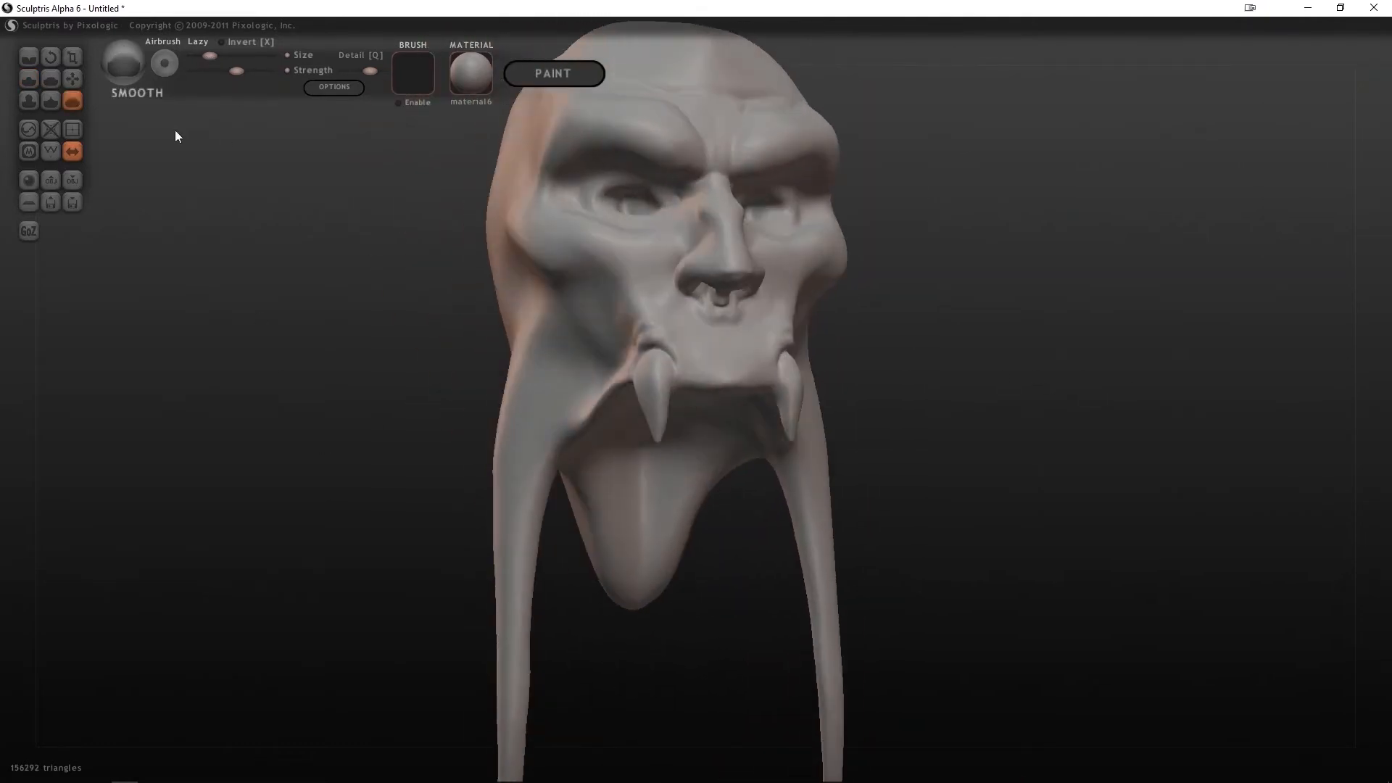
Pull out a second, smaller pair of fangs inside the first pair with the Grab brush and adjust their shape
{"action": "left_click", "coordinate": [73, 79]}
{"action": "left_click_drag", "start_coordinate": [687, 372], "coordinate": [691, 384]}
{"action": "left_click_drag", "start_coordinate": [932, 355], "coordinate": [1058, 352]}
{"action": "left_click_drag", "start_coordinate": [767, 410], "coordinate": [771, 433]}
{"action": "left_click_drag", "start_coordinate": [1036, 334], "coordinate": [876, 315]}
{"action": "left_click_drag", "start_coordinate": [650, 396], "coordinate": [655, 399]}
{"action": "left_click_drag", "start_coordinate": [895, 355], "coordinate": [1059, 306]}
{"action": "left_click_drag", "start_coordinate": [809, 350], "coordinate": [813, 337]}
{"action": "left_click_drag", "start_coordinate": [935, 326], "coordinate": [700, 388]}
{"action": "left_click_drag", "start_coordinate": [589, 425], "coordinate": [598, 411]}
Smooth the second, inner pair of fangs with a small Smooth brush
{"action": "left_click_drag", "start_coordinate": [500, 395], "coordinate": [740, 434]}
{"action": "left_click_drag", "start_coordinate": [888, 399], "coordinate": [732, 381]}
{"action": "left_click", "coordinate": [73, 101]}
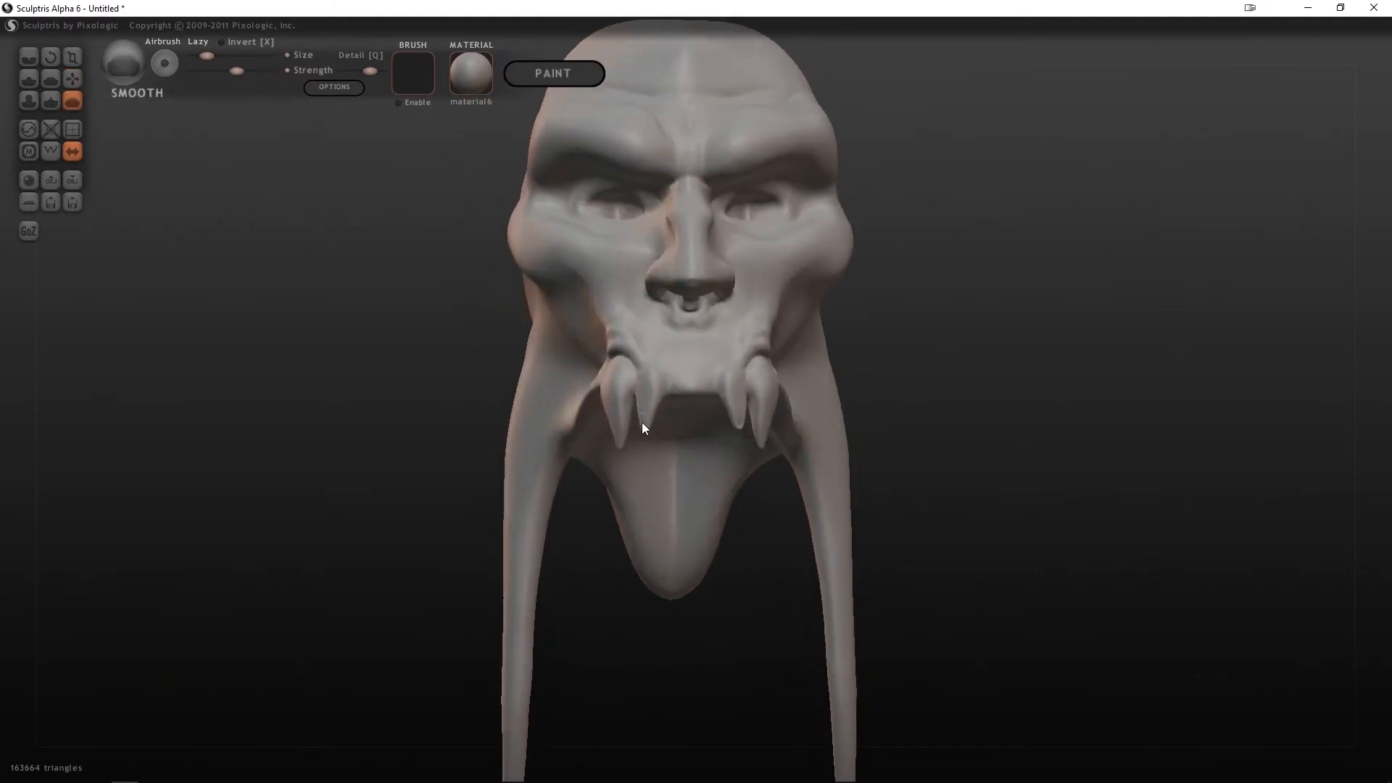
{"action": "left_click_drag", "start_coordinate": [637, 413], "coordinate": [638, 410]}
{"action": "left_click_drag", "start_coordinate": [443, 395], "coordinate": [565, 409]}
Crease around the base of the inner fangs and build up gum folds above them with a small Draw brush
{"action": "left_click", "coordinate": [27, 58]}
{"action": "left_click_drag", "start_coordinate": [681, 397], "coordinate": [707, 410]}
{"action": "mouse_move", "coordinate": [1088, 334]}
{"action": "left_mouse_down"}
{"action": "mouse_move", "coordinate": [1010, 318]}
{"action": "mouse_move", "coordinate": [1088, 323]}
{"action": "left_mouse_up"}
{"action": "left_click", "coordinate": [29, 79]}
{"action": "left_click", "coordinate": [207, 56]}
{"action": "mouse_move", "coordinate": [687, 367]}
{"action": "left_mouse_down"}
{"action": "mouse_move", "coordinate": [691, 346]}
{"action": "mouse_move", "coordinate": [707, 379]}
{"action": "mouse_move", "coordinate": [658, 334]}
{"action": "left_mouse_up"}
{"action": "mouse_move", "coordinate": [715, 342]}
{"action": "left_mouse_down"}
{"action": "mouse_move", "coordinate": [724, 376]}
{"action": "mouse_move", "coordinate": [722, 348]}
{"action": "left_mouse_up"}
Smooth the gum folds above the inner fangs, using a stronger Smooth brush along the upper lip
{"action": "left_click", "coordinate": [73, 100]}
{"action": "left_click_drag", "start_coordinate": [435, 283], "coordinate": [370, 281]}
{"action": "left_click_drag", "start_coordinate": [659, 334], "coordinate": [647, 380]}
{"action": "left_click", "coordinate": [250, 71]}
{"action": "left_click", "coordinate": [214, 56]}
{"action": "left_click_drag", "start_coordinate": [708, 345], "coordinate": [714, 373]}
{"action": "mouse_move", "coordinate": [1117, 279]}
{"action": "left_mouse_down"}
{"action": "mouse_move", "coordinate": [941, 276]}
{"action": "mouse_move", "coordinate": [1232, 283]}
{"action": "left_mouse_up"}
{"action": "left_click_drag", "start_coordinate": [714, 384], "coordinate": [731, 366]}
{"action": "left_click_drag", "start_coordinate": [1153, 286], "coordinate": [981, 284]}
Pull front teeth down from the upper lip between the inner fangs with a small Grab brush
{"action": "left_click", "coordinate": [74, 81]}
{"action": "left_click", "coordinate": [208, 56]}
{"action": "left_click", "coordinate": [654, 398]}
{"action": "mouse_move", "coordinate": [936, 398]}
{"action": "left_mouse_down"}
{"action": "mouse_move", "coordinate": [566, 411]}
{"action": "mouse_move", "coordinate": [568, 426]}
{"action": "left_mouse_up"}
{"action": "left_click_drag", "start_coordinate": [921, 348], "coordinate": [1193, 326]}
{"action": "left_click_drag", "start_coordinate": [652, 406], "coordinate": [650, 423]}
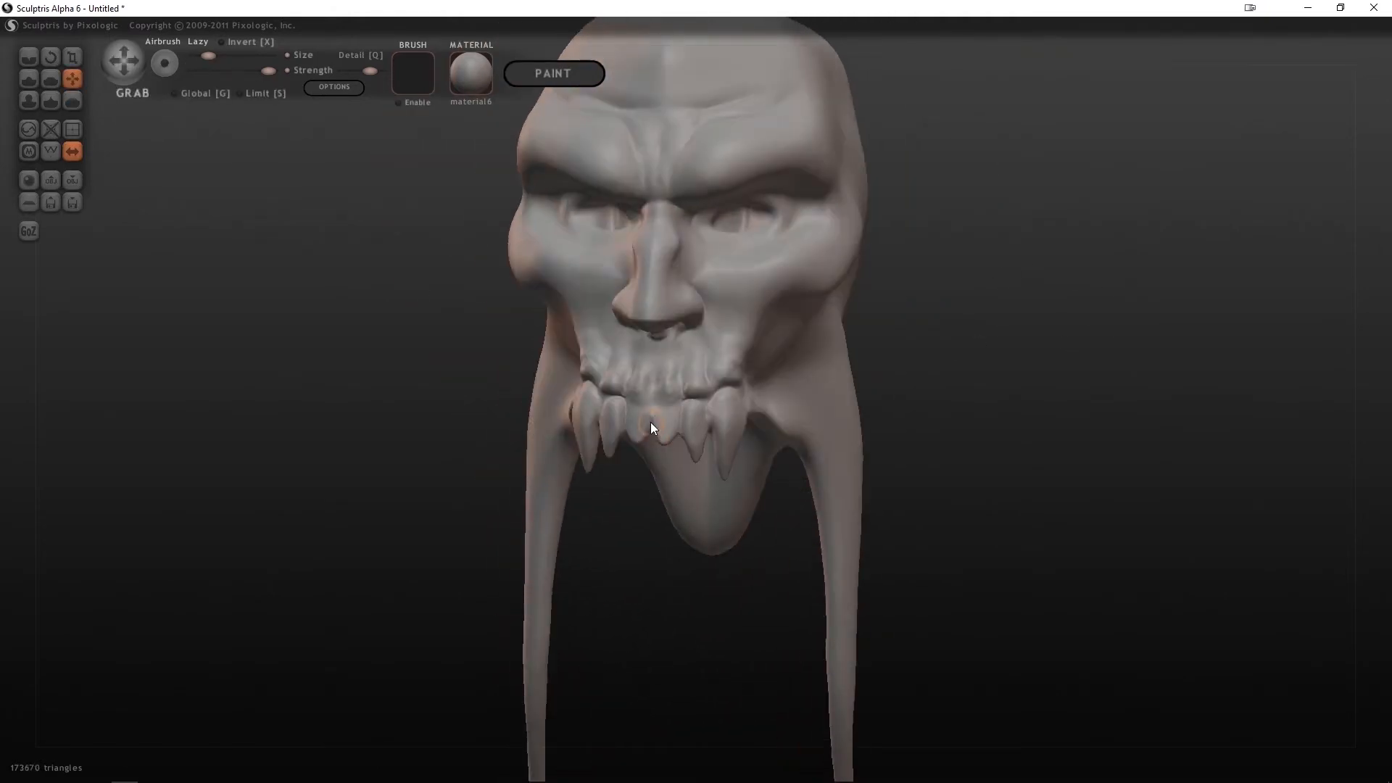
{"action": "left_click_drag", "start_coordinate": [935, 355], "coordinate": [1146, 340]}
{"action": "left_click_drag", "start_coordinate": [788, 399], "coordinate": [780, 428]}
{"action": "left_click_drag", "start_coordinate": [919, 349], "coordinate": [935, 246]}
{"action": "left_click_drag", "start_coordinate": [786, 358], "coordinate": [789, 368]}
Thicken the upper teeth with a small Inflate brush
{"action": "left_click", "coordinate": [29, 101]}
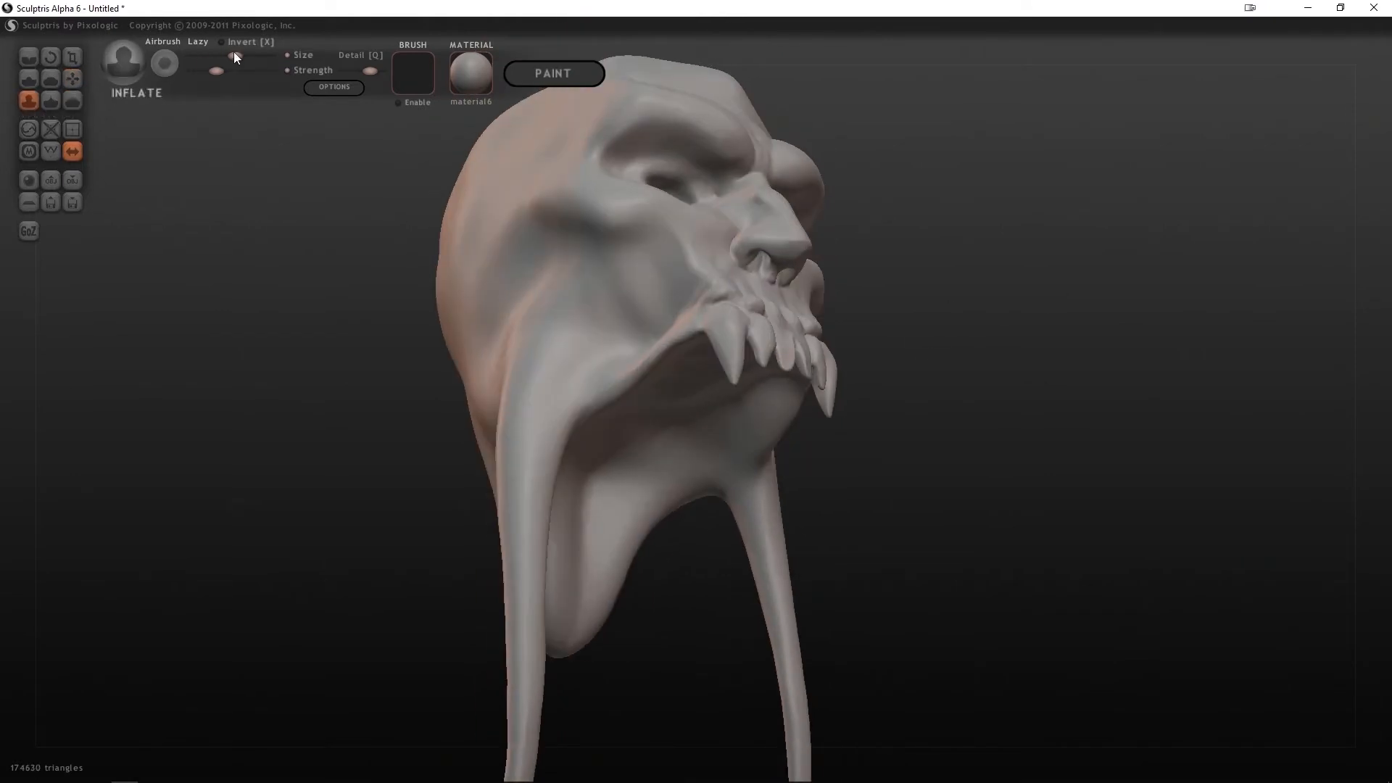
{"action": "left_click_drag", "start_coordinate": [229, 56], "coordinate": [215, 56]}
{"action": "left_click_drag", "start_coordinate": [1015, 312], "coordinate": [892, 315]}
{"action": "left_click_drag", "start_coordinate": [1001, 340], "coordinate": [855, 359]}
{"action": "left_click", "coordinate": [73, 101]}
Lengthen the front teeth into points with a small Grab brush from both sides of the face
{"action": "left_click", "coordinate": [72, 79]}
{"action": "left_click", "coordinate": [207, 56]}
{"action": "left_click_drag", "start_coordinate": [633, 364], "coordinate": [631, 372]}
{"action": "left_click_drag", "start_coordinate": [927, 355], "coordinate": [1131, 348]}
{"action": "left_click_drag", "start_coordinate": [806, 432], "coordinate": [807, 447]}
{"action": "left_click_drag", "start_coordinate": [943, 406], "coordinate": [841, 399]}
Smooth the front teeth with a small Smooth brush and refine their tips with the Grab brush
{"action": "left_click", "coordinate": [72, 101]}
{"action": "left_click", "coordinate": [207, 56]}
{"action": "left_click_drag", "start_coordinate": [942, 377], "coordinate": [862, 340]}
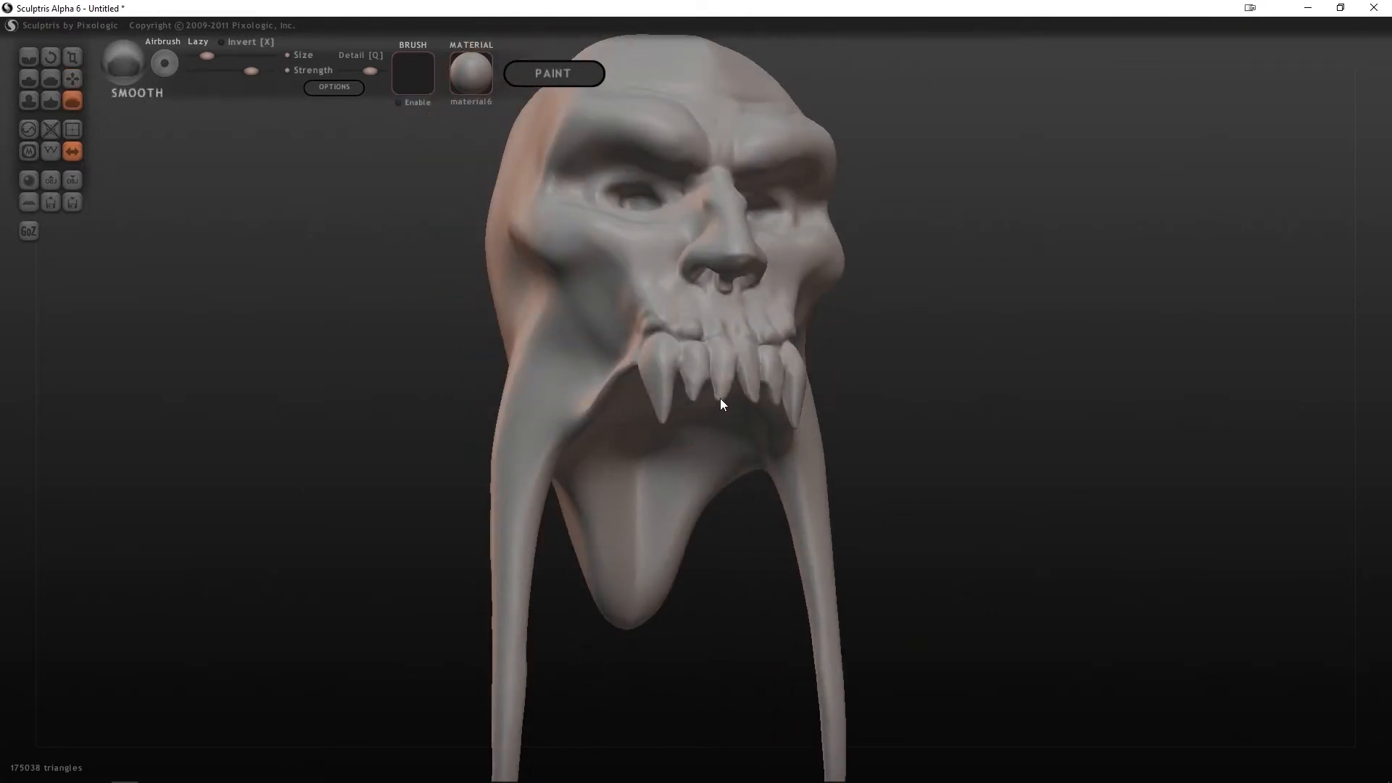
{"action": "left_click", "coordinate": [73, 79]}
{"action": "left_click", "coordinate": [207, 55]}
{"action": "left_click_drag", "start_coordinate": [942, 377], "coordinate": [863, 370]}
{"action": "left_click_drag", "start_coordinate": [691, 395], "coordinate": [693, 403]}
{"action": "mouse_move", "coordinate": [906, 348]}
{"action": "left_mouse_down"}
{"action": "mouse_move", "coordinate": [993, 406]}
{"action": "mouse_move", "coordinate": [863, 355]}
{"action": "left_mouse_up"}
Crease the gaps between the front teeth and smooth the teeth and gums around them
{"action": "left_click", "coordinate": [29, 57]}
{"action": "mouse_move", "coordinate": [685, 373]}
{"action": "left_mouse_down"}
{"action": "mouse_move", "coordinate": [715, 387]}
{"action": "mouse_move", "coordinate": [685, 397]}
{"action": "left_mouse_up"}
{"action": "mouse_move", "coordinate": [964, 398]}
{"action": "left_mouse_down"}
{"action": "mouse_move", "coordinate": [873, 364]}
{"action": "mouse_move", "coordinate": [950, 370]}
{"action": "left_mouse_up"}
{"action": "left_click", "coordinate": [72, 100]}
{"action": "left_click_drag", "start_coordinate": [667, 323], "coordinate": [733, 393]}
{"action": "mouse_move", "coordinate": [993, 398]}
{"action": "left_mouse_down"}
{"action": "mouse_move", "coordinate": [1174, 429]}
{"action": "mouse_move", "coordinate": [915, 433]}
{"action": "mouse_move", "coordinate": [1131, 431]}
{"action": "mouse_move", "coordinate": [879, 385]}
{"action": "mouse_move", "coordinate": [824, 393]}
{"action": "mouse_move", "coordinate": [847, 443]}
{"action": "mouse_move", "coordinate": [657, 395]}
{"action": "left_mouse_up"}
Pull out a new side tooth behind each outer fang with a small Grab brush and adjust the front teeth
{"action": "left_click", "coordinate": [72, 79]}
{"action": "left_click", "coordinate": [210, 56]}
{"action": "scroll", "coordinate": [670, 377], "scroll_direction": "down", "scroll_amount": 1, "text": "shift"}
{"action": "left_click_drag", "start_coordinate": [508, 384], "coordinate": [653, 381]}
{"action": "left_click_drag", "start_coordinate": [745, 381], "coordinate": [735, 425]}
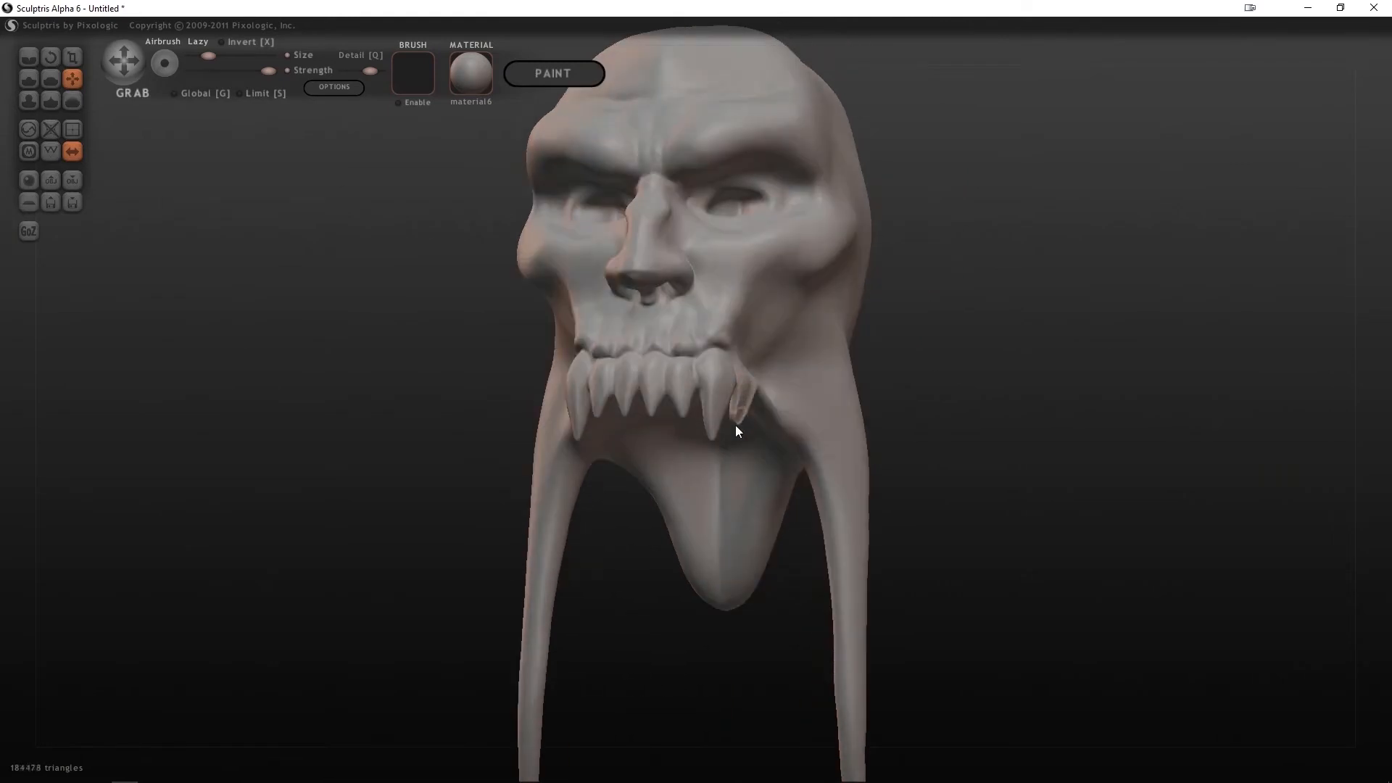
{"action": "left_click_drag", "start_coordinate": [906, 427], "coordinate": [754, 408]}
{"action": "left_click_drag", "start_coordinate": [646, 399], "coordinate": [657, 419]}
Pull out a row of further side teeth along the upper jaw edge toward the tusks with the Grab brush
{"action": "left_click_drag", "start_coordinate": [514, 406], "coordinate": [608, 410]}
{"action": "left_click_drag", "start_coordinate": [741, 417], "coordinate": [753, 446]}
{"action": "left_click_drag", "start_coordinate": [1043, 403], "coordinate": [938, 394]}
{"action": "left_click_drag", "start_coordinate": [722, 439], "coordinate": [740, 476]}
{"action": "left_click_drag", "start_coordinate": [946, 389], "coordinate": [1037, 326]}
{"action": "left_click_drag", "start_coordinate": [813, 448], "coordinate": [802, 460]}
{"action": "left_click_drag", "start_coordinate": [406, 428], "coordinate": [501, 440]}
{"action": "left_click_drag", "start_coordinate": [571, 429], "coordinate": [581, 454]}
{"action": "left_click_drag", "start_coordinate": [1131, 355], "coordinate": [880, 373]}
Thicken the side teeth with the Inflate brush and smooth them
{"action": "left_click", "coordinate": [30, 102]}
{"action": "left_click_drag", "start_coordinate": [986, 377], "coordinate": [954, 380]}
{"action": "mouse_move", "coordinate": [669, 399]}
{"action": "left_mouse_down"}
{"action": "mouse_move", "coordinate": [662, 414]}
{"action": "mouse_move", "coordinate": [625, 411]}
{"action": "mouse_move", "coordinate": [706, 420]}
{"action": "left_mouse_up"}
{"action": "left_click", "coordinate": [72, 100]}
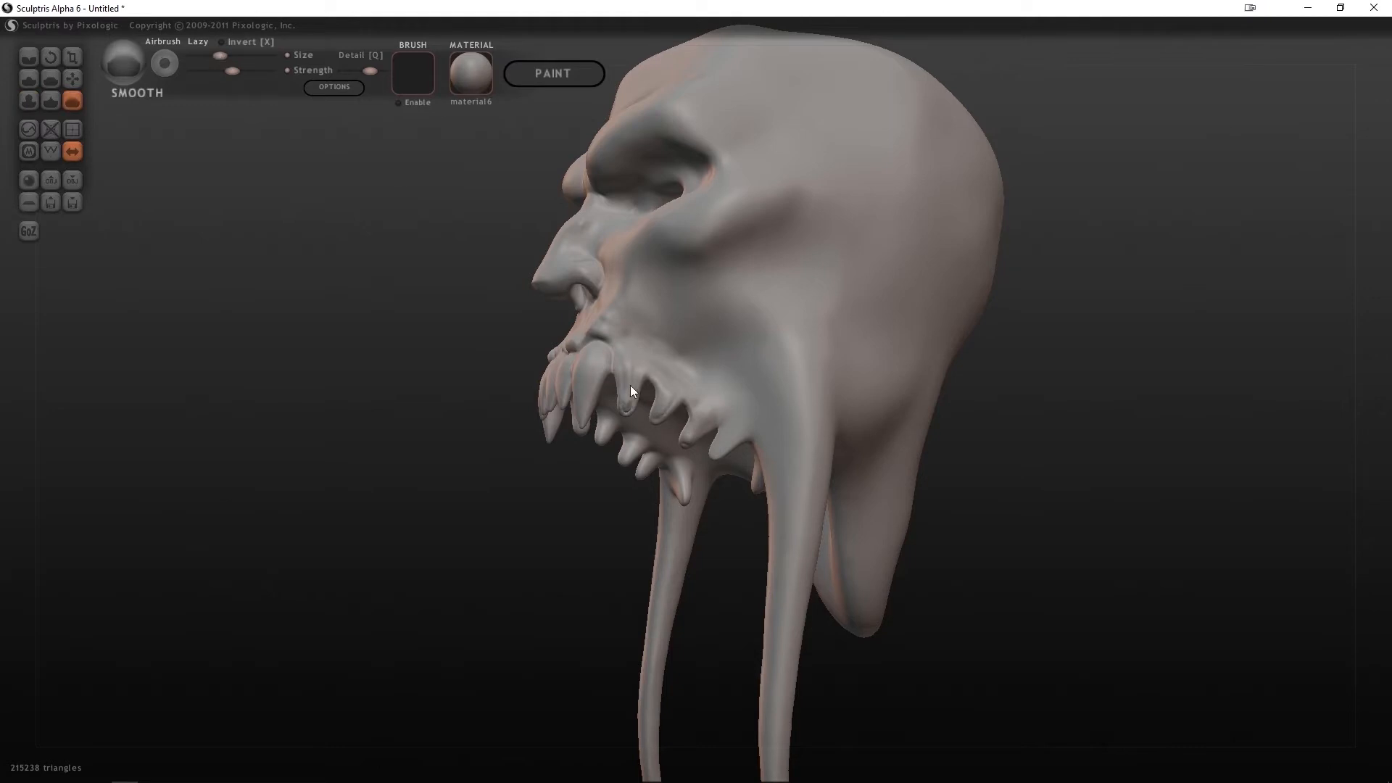
{"action": "left_click_drag", "start_coordinate": [1015, 406], "coordinate": [1094, 407]}
Reshape and lengthen the side teeth near the tusks with the Grab brush, working from several angles
{"action": "left_click", "coordinate": [72, 79]}
{"action": "left_click_drag", "start_coordinate": [971, 406], "coordinate": [1015, 427]}
{"action": "left_click_drag", "start_coordinate": [701, 427], "coordinate": [742, 441]}
{"action": "left_click_drag", "start_coordinate": [943, 435], "coordinate": [967, 438]}
{"action": "left_click_drag", "start_coordinate": [765, 448], "coordinate": [769, 459]}
{"action": "left_click_drag", "start_coordinate": [943, 450], "coordinate": [1102, 406]}
{"action": "left_click_drag", "start_coordinate": [772, 438], "coordinate": [785, 454]}
{"action": "left_click_drag", "start_coordinate": [979, 435], "coordinate": [783, 428]}
{"action": "left_click_drag", "start_coordinate": [707, 392], "coordinate": [698, 381]}
{"action": "mouse_move", "coordinate": [957, 435]}
{"action": "left_mouse_down"}
{"action": "mouse_move", "coordinate": [1149, 453]}
{"action": "mouse_move", "coordinate": [1151, 435]}
{"action": "left_mouse_up"}
Crease around the base of the side teeth with a small brush to separate them from the jaw
{"action": "left_click", "coordinate": [29, 58]}
{"action": "left_click", "coordinate": [205, 56]}
{"action": "left_click_drag", "start_coordinate": [1014, 420], "coordinate": [805, 417]}
{"action": "mouse_move", "coordinate": [585, 365]}
{"action": "left_mouse_down"}
{"action": "mouse_move", "coordinate": [681, 407]}
{"action": "mouse_move", "coordinate": [647, 419]}
{"action": "mouse_move", "coordinate": [678, 435]}
{"action": "left_mouse_up"}
{"action": "left_click_drag", "start_coordinate": [1081, 449], "coordinate": [1196, 453]}
Build up gum folds above the side teeth with a small Draw brush
{"action": "left_click", "coordinate": [29, 78]}
{"action": "left_click_drag", "start_coordinate": [906, 377], "coordinate": [983, 379]}
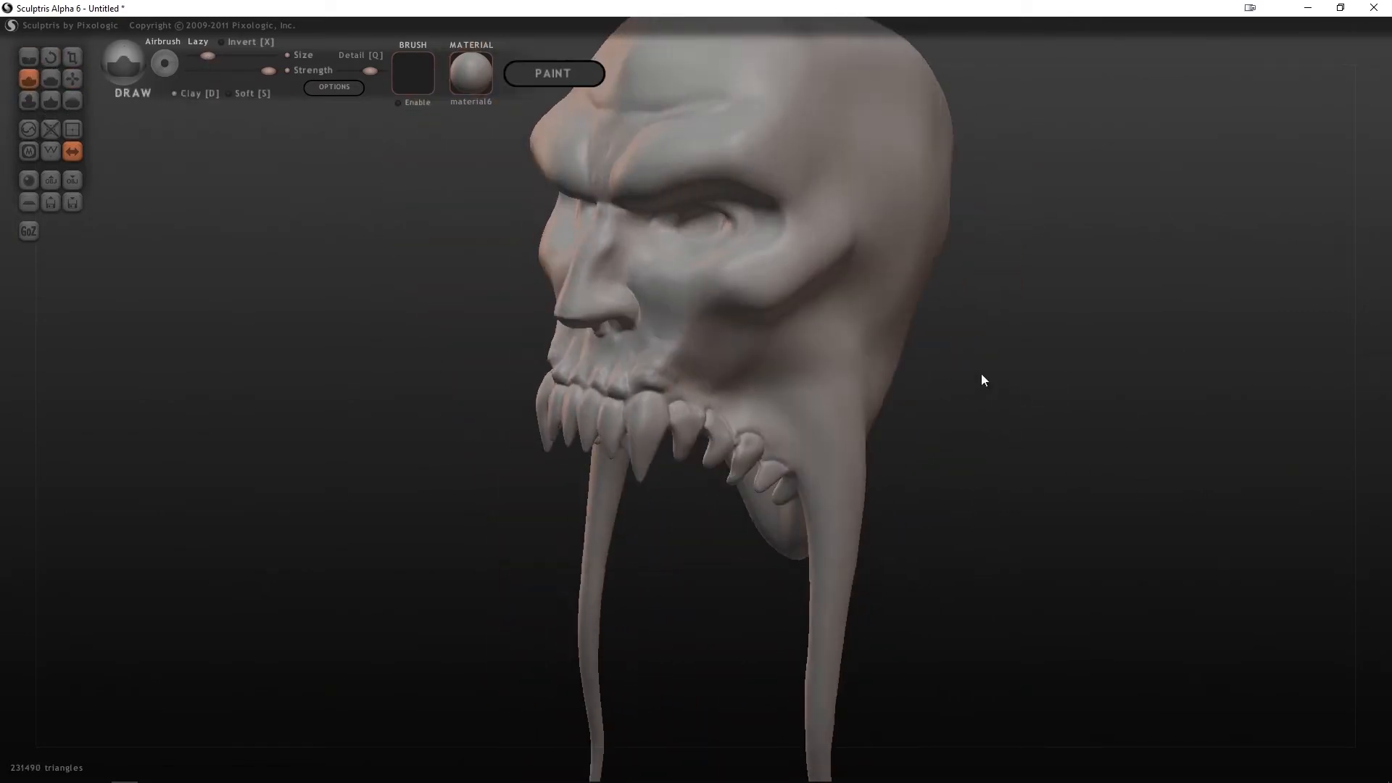
{"action": "left_click_drag", "start_coordinate": [686, 381], "coordinate": [719, 391]}
{"action": "left_click_drag", "start_coordinate": [943, 413], "coordinate": [1029, 416]}
{"action": "left_click_drag", "start_coordinate": [719, 445], "coordinate": [729, 467]}
{"action": "left_click_drag", "start_coordinate": [1211, 406], "coordinate": [899, 408]}
Smooth the gum folds above the side teeth with a weaker Smooth brush
{"action": "left_click", "coordinate": [73, 100]}
{"action": "left_click", "coordinate": [232, 71]}
{"action": "left_click_drag", "start_coordinate": [697, 425], "coordinate": [664, 403]}
{"action": "left_click_drag", "start_coordinate": [1029, 405], "coordinate": [943, 398]}
Swell the gums and lower cheek around the side teeth with the Inflate brush
{"action": "left_click", "coordinate": [29, 103]}
{"action": "mouse_move", "coordinate": [578, 273]}
{"action": "left_mouse_down"}
{"action": "mouse_move", "coordinate": [683, 367]}
{"action": "mouse_move", "coordinate": [647, 358]}
{"action": "mouse_move", "coordinate": [610, 428]}
{"action": "left_mouse_up"}
{"action": "left_click_drag", "start_coordinate": [1015, 348], "coordinate": [754, 335]}
{"action": "left_click_drag", "start_coordinate": [653, 326], "coordinate": [689, 348]}
{"action": "left_click", "coordinate": [73, 102]}
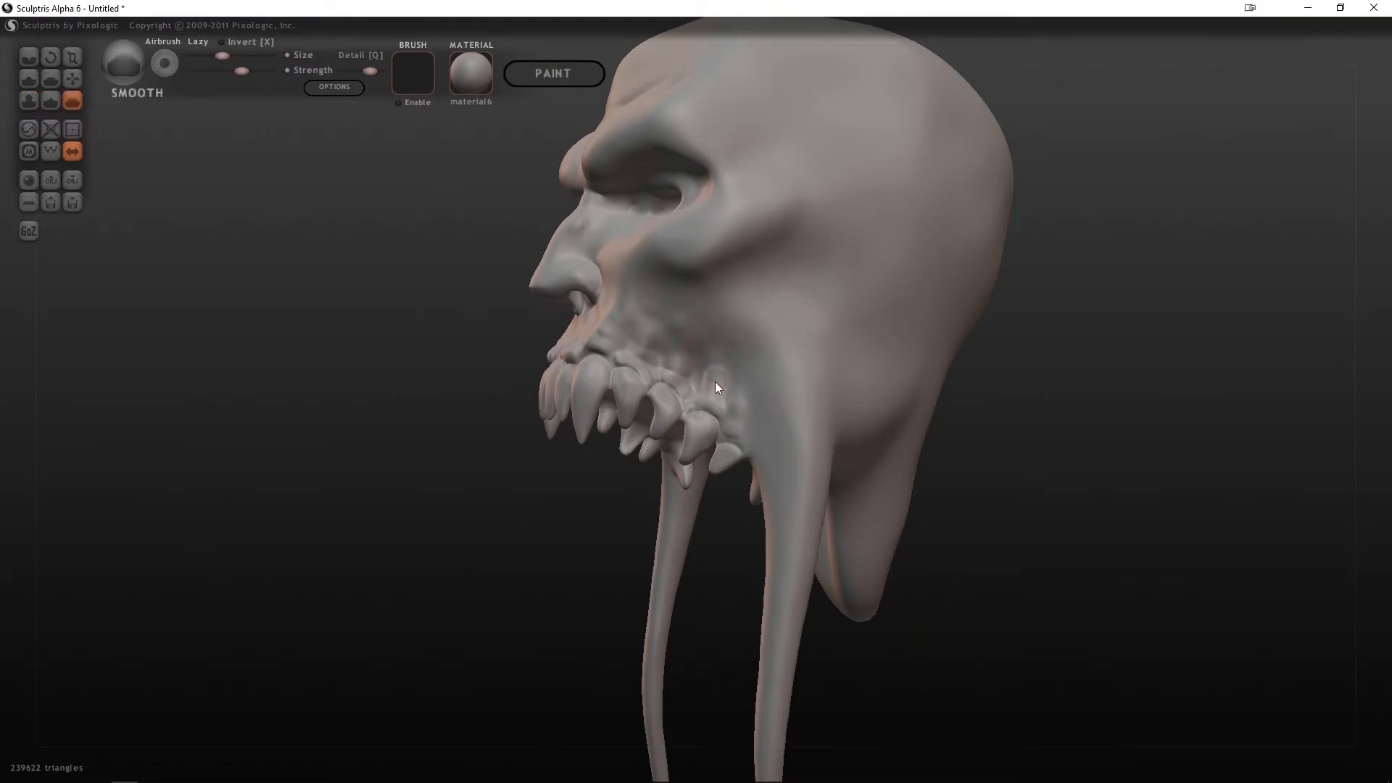
Carve sinewy folds from the side gums up into the hollow below the cheekbone with the Crease brush
{"action": "left_click", "coordinate": [29, 58]}
{"action": "left_click_drag", "start_coordinate": [1025, 314], "coordinate": [1006, 344]}
{"action": "left_click_drag", "start_coordinate": [674, 395], "coordinate": [645, 406]}
{"action": "left_click_drag", "start_coordinate": [688, 422], "coordinate": [617, 369]}
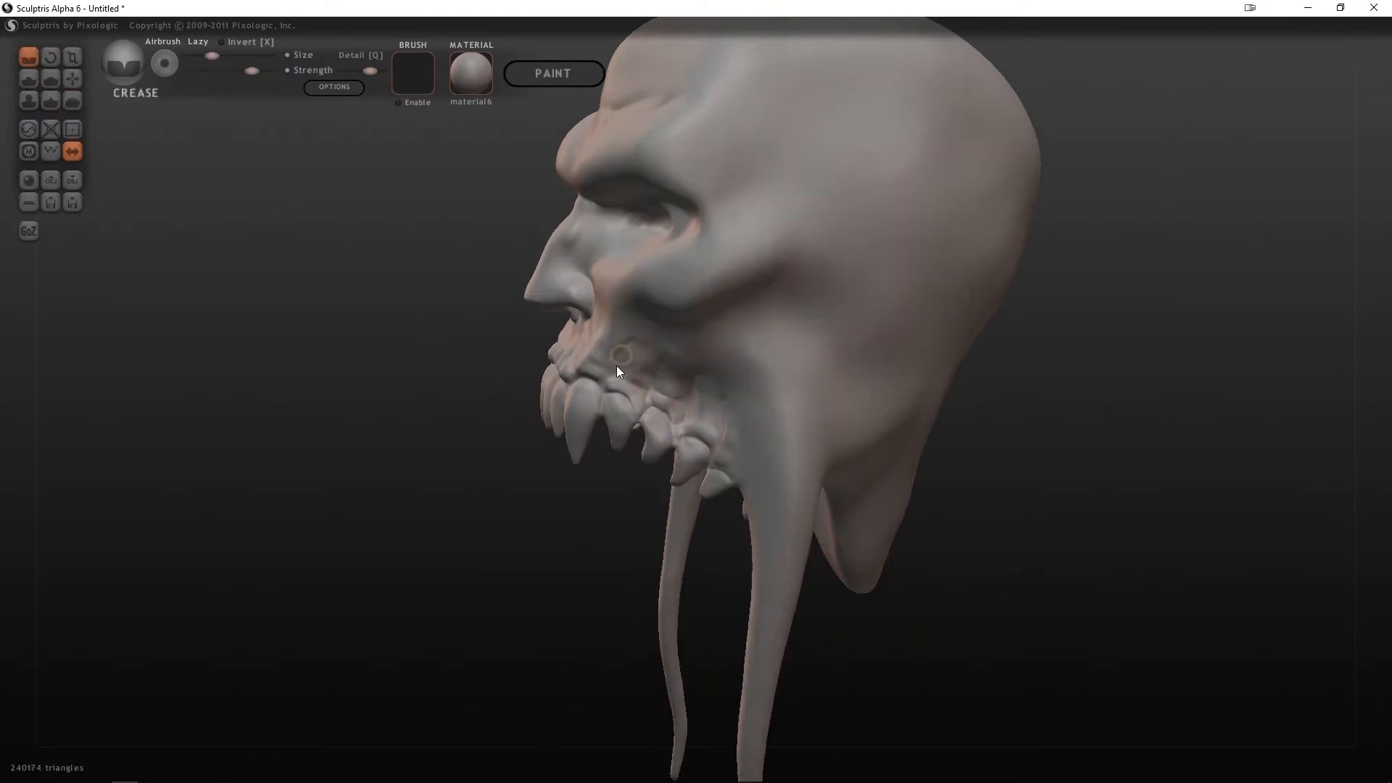
{"action": "right_click_drag", "start_coordinate": [616, 369], "coordinate": [725, 317]}
{"action": "mouse_move", "coordinate": [724, 316]}
{"action": "left_mouse_down"}
{"action": "mouse_move", "coordinate": [768, 279]}
{"action": "mouse_move", "coordinate": [754, 273]}
{"action": "mouse_move", "coordinate": [764, 302]}
{"action": "left_mouse_up"}
{"action": "mouse_move", "coordinate": [957, 332]}
{"action": "right_mouse_down"}
{"action": "mouse_move", "coordinate": [688, 328]}
{"action": "mouse_move", "coordinate": [1137, 261]}
{"action": "right_mouse_up"}
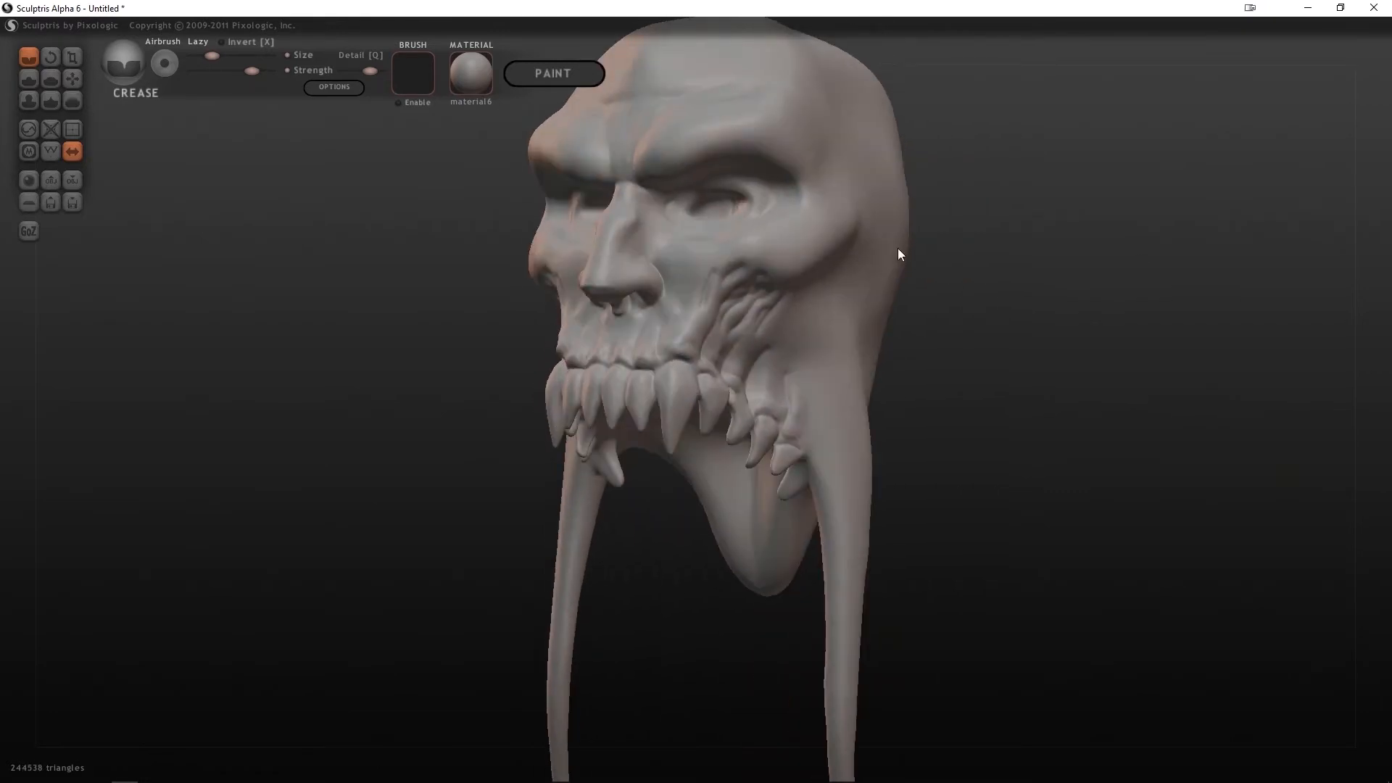
{"action": "right_click_drag", "start_coordinate": [1006, 317], "coordinate": [649, 284]}
{"action": "left_click_drag", "start_coordinate": [649, 284], "coordinate": [642, 301]}
{"action": "mouse_move", "coordinate": [855, 294]}
{"action": "right_mouse_down"}
{"action": "mouse_move", "coordinate": [699, 288]}
{"action": "mouse_move", "coordinate": [546, 257]}
{"action": "right_mouse_up"}
Soften the carved cheek folds with a larger Smooth brush
{"action": "left_click", "coordinate": [72, 100]}
{"action": "left_click_drag", "start_coordinate": [212, 56], "coordinate": [225, 61]}
{"action": "right_click_drag", "start_coordinate": [678, 293], "coordinate": [834, 362]}
Adjust the shape of the mouth side and teeth with the Grab brush from both sides
{"action": "left_click", "coordinate": [73, 79]}
{"action": "right_click_drag", "start_coordinate": [435, 362], "coordinate": [633, 366]}
{"action": "left_click_drag", "start_coordinate": [633, 367], "coordinate": [641, 375]}
{"action": "left_click_drag", "start_coordinate": [1072, 376], "coordinate": [785, 313]}
{"action": "left_click_drag", "start_coordinate": [326, 362], "coordinate": [611, 365]}
Smooth the side of the face and nudge the eye area into shape with the Grab brush
{"action": "left_click", "coordinate": [72, 100]}
{"action": "right_click_drag", "start_coordinate": [464, 305], "coordinate": [1043, 349]}
{"action": "left_click", "coordinate": [72, 79]}
{"action": "right_click_drag", "start_coordinate": [880, 247], "coordinate": [906, 236]}
{"action": "right_click_drag", "start_coordinate": [802, 291], "coordinate": [623, 276]}
{"action": "left_click_drag", "start_coordinate": [719, 197], "coordinate": [719, 200]}
{"action": "right_click_drag", "start_coordinate": [1074, 178], "coordinate": [999, 294]}
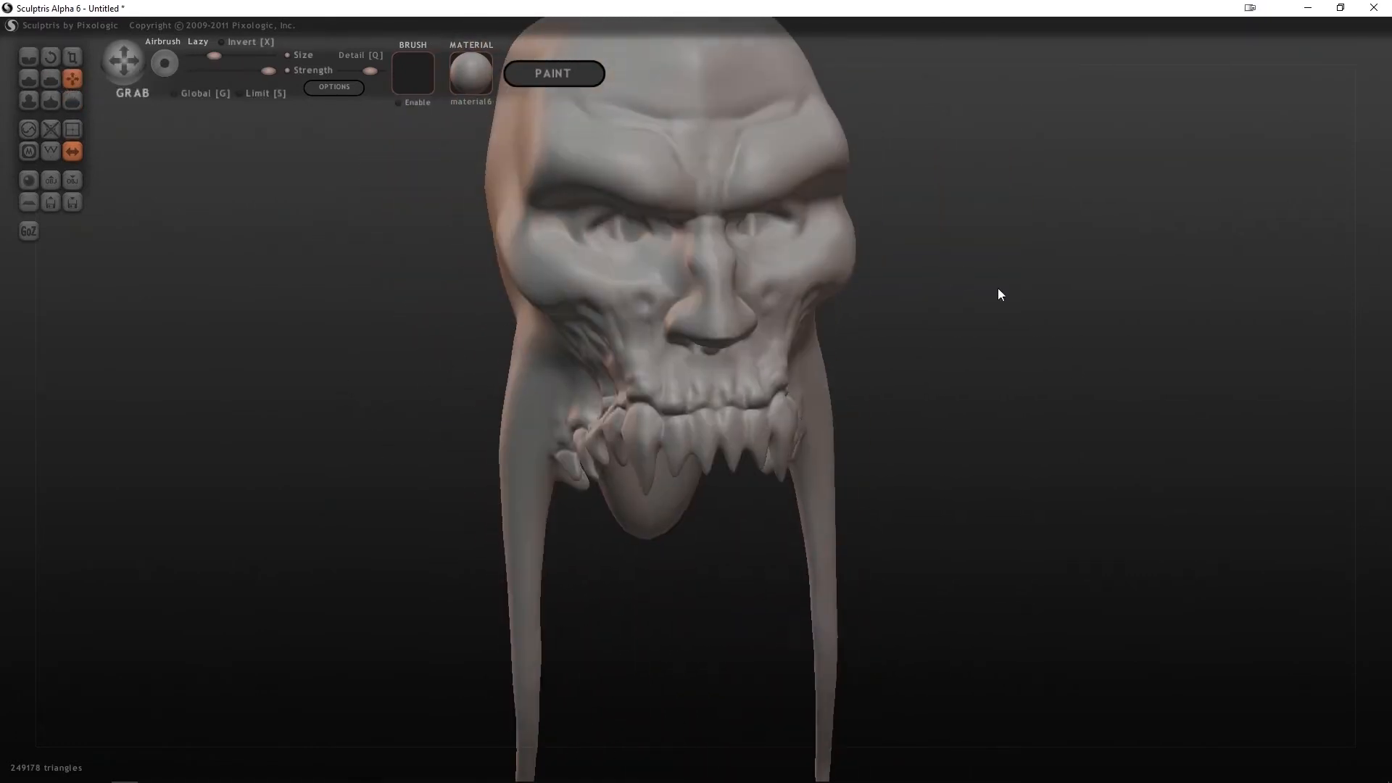
Carve fine wrinkles around the eye and beside the nose with a small Crease brush
{"action": "left_click", "coordinate": [29, 57]}
{"action": "left_click", "coordinate": [210, 55]}
{"action": "right_click_drag", "start_coordinate": [921, 210], "coordinate": [854, 237]}
{"action": "left_click", "coordinate": [208, 56]}
{"action": "left_click_drag", "start_coordinate": [711, 252], "coordinate": [723, 258]}
{"action": "mouse_move", "coordinate": [723, 257]}
{"action": "right_mouse_down"}
{"action": "mouse_move", "coordinate": [735, 237]}
{"action": "mouse_move", "coordinate": [900, 220]}
{"action": "mouse_move", "coordinate": [772, 220]}
{"action": "mouse_move", "coordinate": [964, 250]}
{"action": "right_mouse_up"}
{"action": "left_click_drag", "start_coordinate": [699, 256], "coordinate": [702, 255]}
{"action": "left_click", "coordinate": [207, 56]}
{"action": "left_click", "coordinate": [239, 70]}
{"action": "right_click_drag", "start_coordinate": [656, 221], "coordinate": [646, 289]}
{"action": "left_click_drag", "start_coordinate": [649, 291], "coordinate": [648, 294]}
{"action": "mouse_move", "coordinate": [647, 294]}
{"action": "right_mouse_down"}
{"action": "mouse_move", "coordinate": [755, 256]}
{"action": "mouse_move", "coordinate": [1115, 277]}
{"action": "right_mouse_up"}
Nudge the eye area and upper cheek into shape from several angles with the Grab brush
{"action": "left_click", "coordinate": [72, 78]}
{"action": "left_click", "coordinate": [211, 56]}
{"action": "right_click_drag", "start_coordinate": [655, 254], "coordinate": [657, 319]}
{"action": "left_click_drag", "start_coordinate": [657, 319], "coordinate": [630, 310]}
{"action": "mouse_move", "coordinate": [630, 311]}
{"action": "right_mouse_down"}
{"action": "mouse_move", "coordinate": [860, 287]}
{"action": "mouse_move", "coordinate": [761, 229]}
{"action": "right_mouse_up"}
{"action": "left_click_drag", "start_coordinate": [761, 229], "coordinate": [764, 232]}
{"action": "mouse_move", "coordinate": [764, 232]}
{"action": "right_mouse_down"}
{"action": "mouse_move", "coordinate": [1072, 284]}
{"action": "mouse_move", "coordinate": [839, 301]}
{"action": "mouse_move", "coordinate": [830, 280]}
{"action": "right_mouse_up"}
Carve additional creases around the eye and side of the face with the Crease brush
{"action": "left_click", "coordinate": [29, 58]}
{"action": "right_click_drag", "start_coordinate": [714, 275], "coordinate": [630, 270]}
{"action": "left_click_drag", "start_coordinate": [629, 269], "coordinate": [609, 280]}
{"action": "mouse_move", "coordinate": [609, 281]}
{"action": "right_mouse_down"}
{"action": "mouse_move", "coordinate": [1002, 331]}
{"action": "mouse_move", "coordinate": [1023, 320]}
{"action": "mouse_move", "coordinate": [716, 299]}
{"action": "mouse_move", "coordinate": [812, 301]}
{"action": "right_mouse_up"}
{"action": "mouse_move", "coordinate": [946, 303]}
{"action": "left_mouse_down"}
{"action": "mouse_move", "coordinate": [815, 281]}
{"action": "mouse_move", "coordinate": [964, 278]}
{"action": "left_mouse_up"}
{"action": "right_click_drag", "start_coordinate": [747, 283], "coordinate": [869, 290]}
Pull a long pointed spike outward from the side of the head with the Grab brush to start the ears
{"action": "key", "text": "g"}
{"action": "right_click_drag", "start_coordinate": [521, 273], "coordinate": [817, 137]}
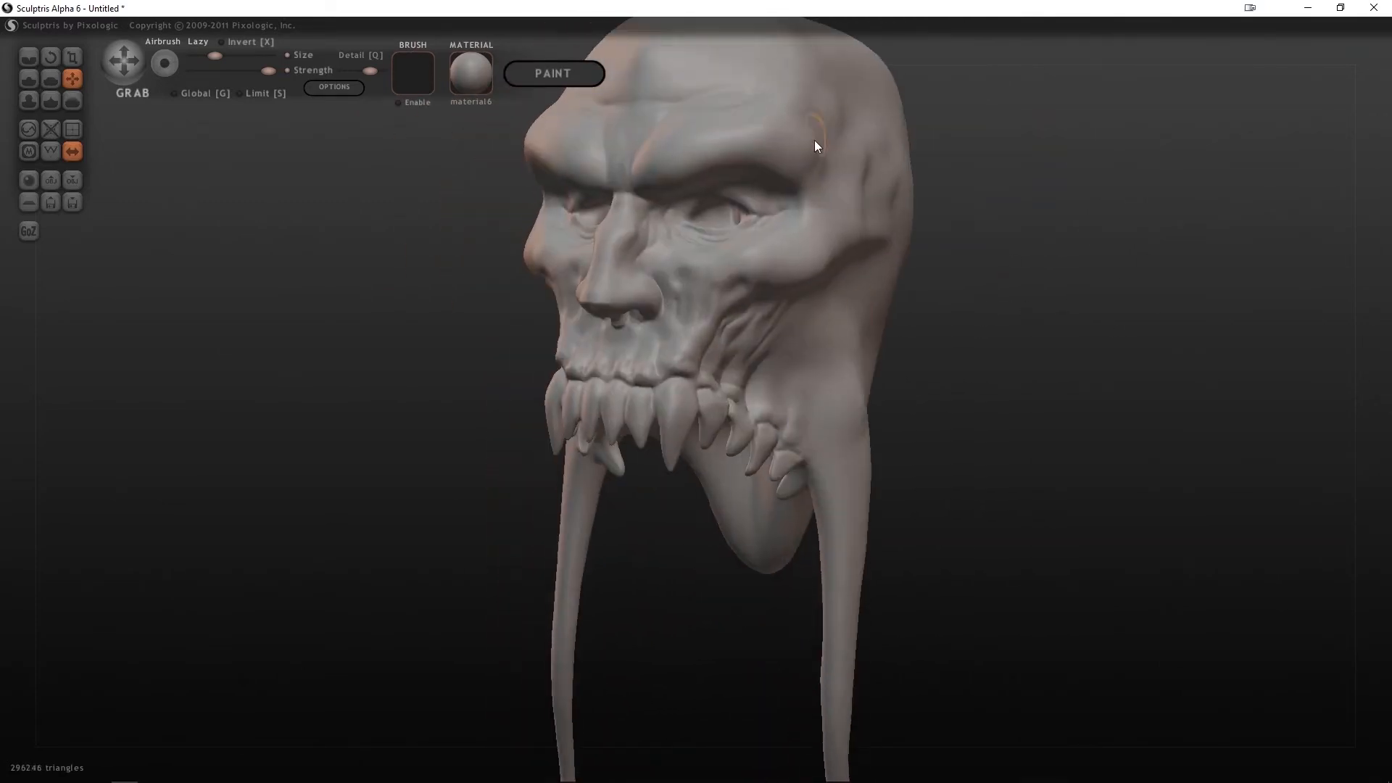
{"action": "right_click_drag", "start_coordinate": [718, 205], "coordinate": [906, 334]}
{"action": "right_click_drag", "start_coordinate": [978, 279], "coordinate": [923, 245]}
{"action": "left_click_drag", "start_coordinate": [848, 250], "coordinate": [1076, 155]}
{"action": "right_click_drag", "start_coordinate": [959, 323], "coordinate": [989, 384]}
{"action": "scroll", "coordinate": [984, 180], "scroll_direction": "up", "scroll_amount": 2, "text": "shift"}
{"action": "left_click_drag", "start_coordinate": [990, 145], "coordinate": [1053, 148]}
{"action": "left_click_drag", "start_coordinate": [986, 185], "coordinate": [996, 216]}
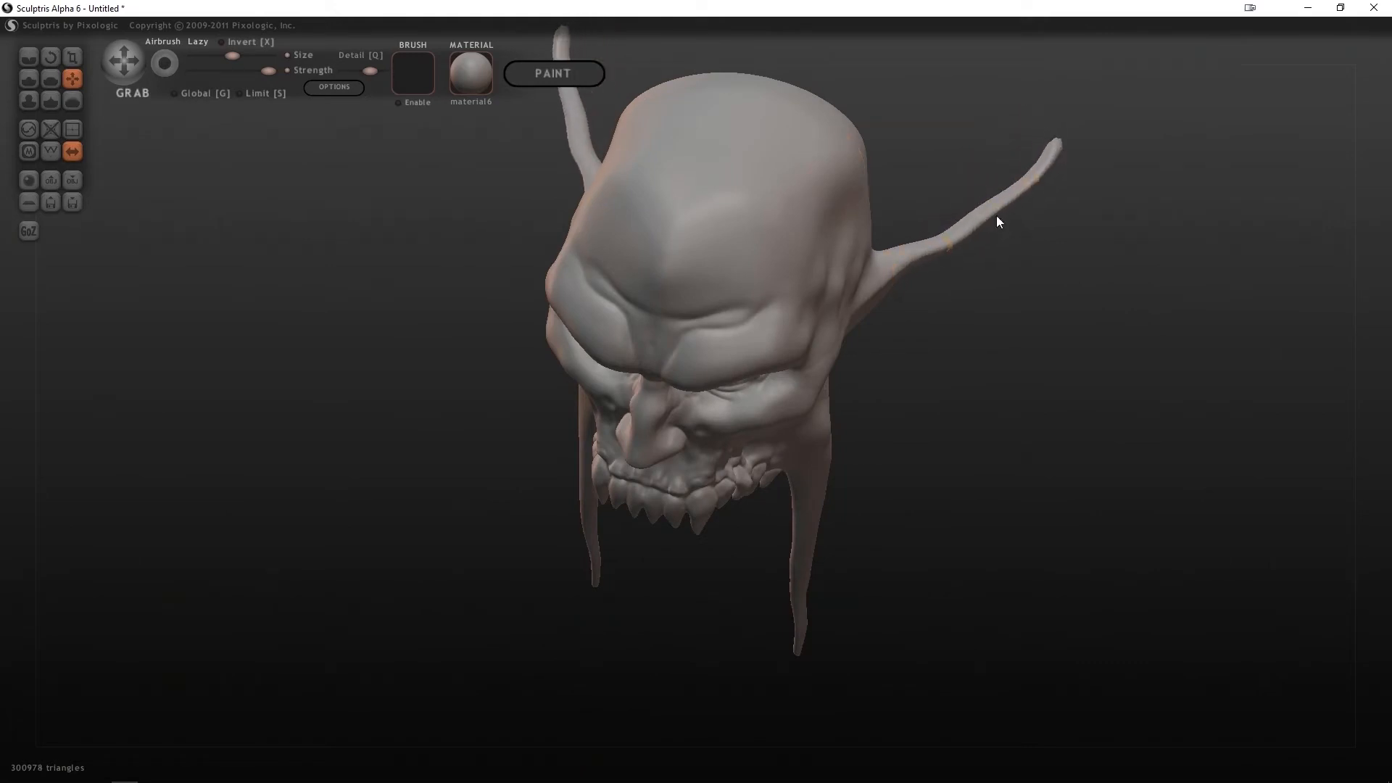
Refine the curve and tip of the ear spike with the Grab brush
{"action": "right_click_drag", "start_coordinate": [996, 215], "coordinate": [1030, 267]}
{"action": "left_click_drag", "start_coordinate": [1030, 267], "coordinate": [1033, 282]}
{"action": "left_click_drag", "start_coordinate": [1109, 207], "coordinate": [1119, 223]}
{"action": "right_click_drag", "start_coordinate": [1120, 225], "coordinate": [1003, 353]}
Pull the underside of the ear down into a lower hanging point with a smaller Grab brush
{"action": "left_click_drag", "start_coordinate": [230, 57], "coordinate": [226, 57]}
{"action": "right_click_drag", "start_coordinate": [935, 312], "coordinate": [889, 309]}
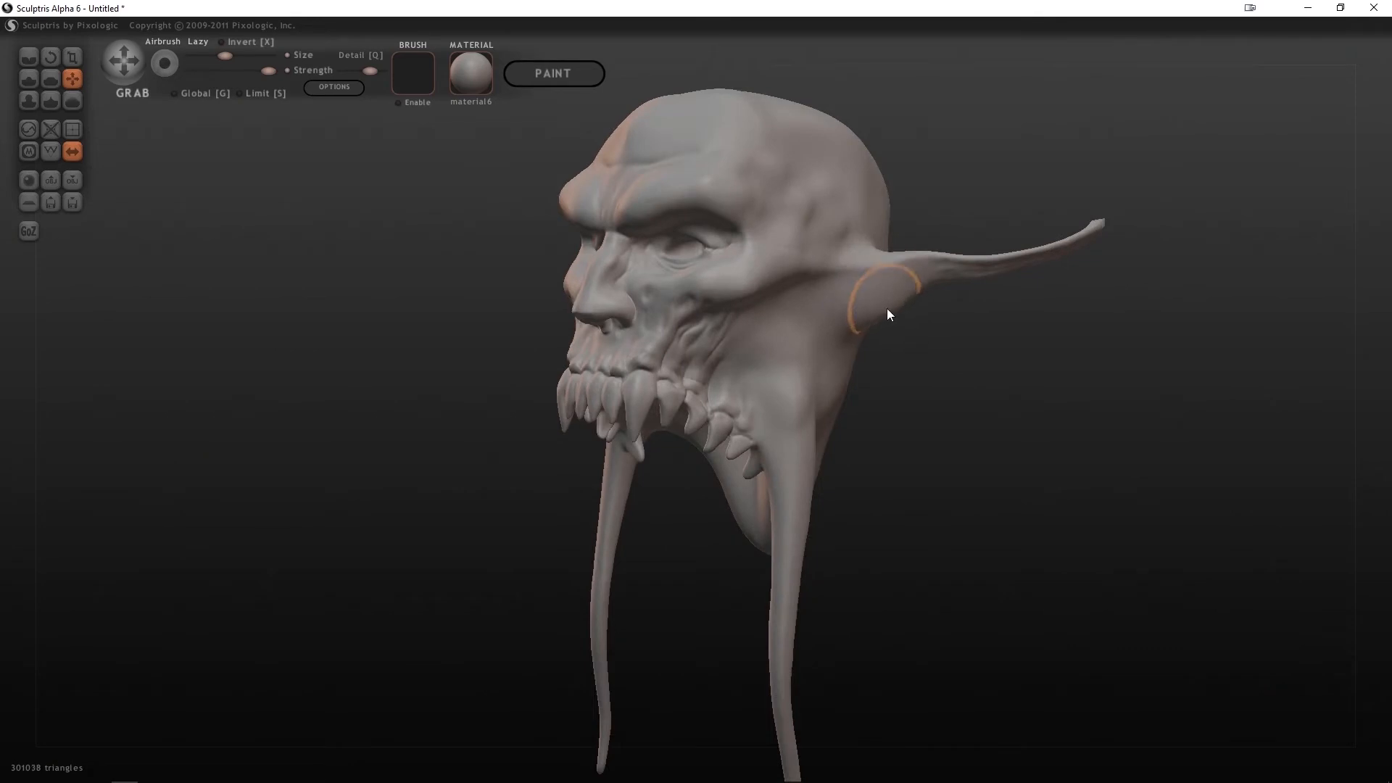
{"action": "left_click_drag", "start_coordinate": [889, 310], "coordinate": [896, 341]}
{"action": "left_click_drag", "start_coordinate": [936, 304], "coordinate": [946, 322]}
{"action": "right_click_drag", "start_coordinate": [883, 347], "coordinate": [845, 333]}
{"action": "left_click_drag", "start_coordinate": [844, 334], "coordinate": [887, 374]}
{"action": "right_click_drag", "start_coordinate": [887, 374], "coordinate": [925, 424]}
{"action": "left_click_drag", "start_coordinate": [916, 460], "coordinate": [922, 475]}
Pull out a middle point on the ear's rear edge and reshape the upper spike with the Grab brush
{"action": "left_click", "coordinate": [72, 101]}
{"action": "right_click_drag", "start_coordinate": [943, 397], "coordinate": [893, 335]}
{"action": "left_click", "coordinate": [73, 79]}
{"action": "left_click_drag", "start_coordinate": [224, 58], "coordinate": [221, 60]}
{"action": "left_click_drag", "start_coordinate": [928, 373], "coordinate": [976, 358]}
{"action": "left_click_drag", "start_coordinate": [969, 293], "coordinate": [1008, 262]}
{"action": "right_click_drag", "start_coordinate": [1029, 269], "coordinate": [1038, 275]}
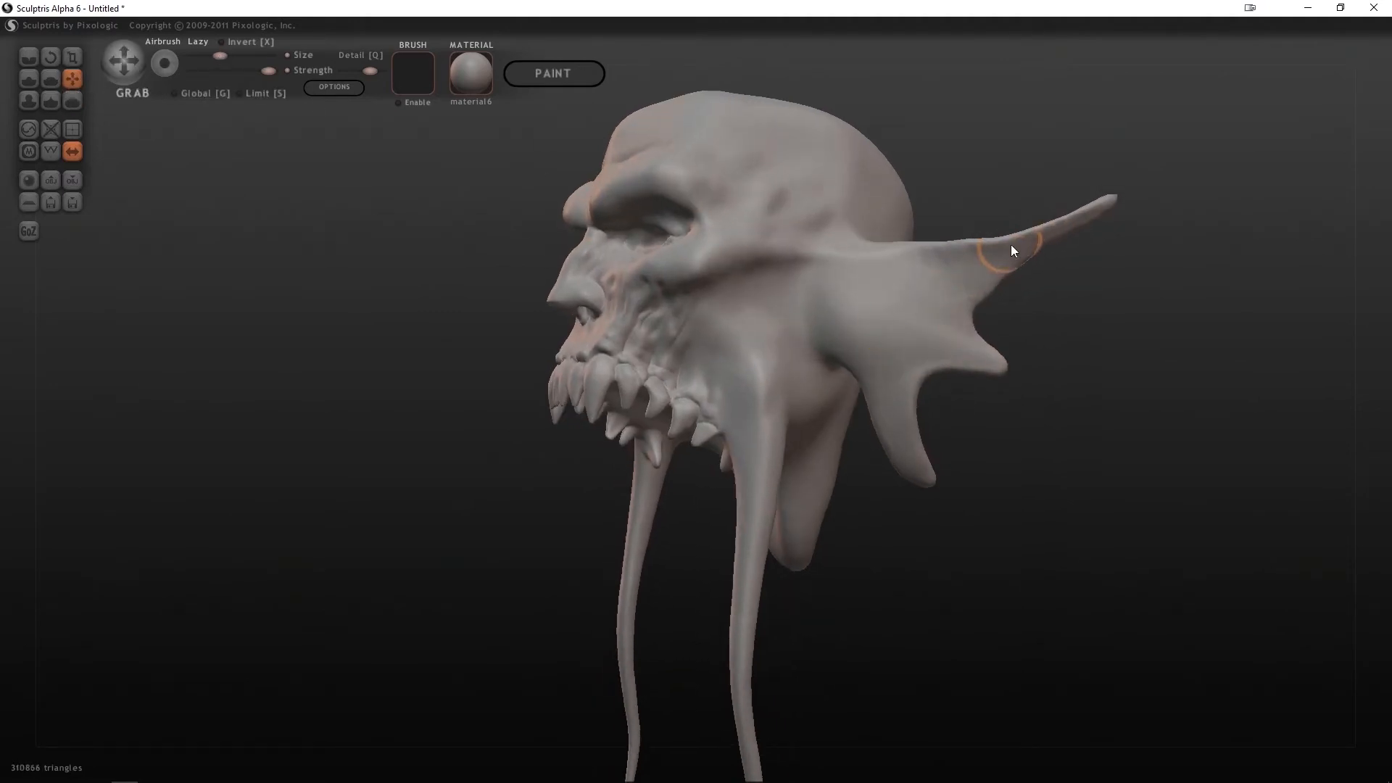
{"action": "mouse_move", "coordinate": [1010, 245]}
{"action": "left_mouse_down"}
{"action": "mouse_move", "coordinate": [1033, 223]}
{"action": "mouse_move", "coordinate": [989, 234]}
{"action": "left_mouse_up"}
Adjust the ear's base and upper edge from several angles with the Grab brush
{"action": "mouse_move", "coordinate": [1120, 330]}
{"action": "right_mouse_down"}
{"action": "mouse_move", "coordinate": [1141, 341]}
{"action": "mouse_move", "coordinate": [998, 342]}
{"action": "mouse_move", "coordinate": [820, 373]}
{"action": "mouse_move", "coordinate": [887, 276]}
{"action": "right_mouse_up"}
{"action": "left_click_drag", "start_coordinate": [870, 272], "coordinate": [880, 232]}
{"action": "right_click_drag", "start_coordinate": [880, 232], "coordinate": [1000, 239]}
{"action": "mouse_move", "coordinate": [862, 278]}
{"action": "left_mouse_down"}
{"action": "mouse_move", "coordinate": [854, 293]}
{"action": "mouse_move", "coordinate": [941, 262]}
{"action": "left_mouse_up"}
{"action": "mouse_move", "coordinate": [941, 263]}
{"action": "right_mouse_down"}
{"action": "mouse_move", "coordinate": [1177, 290]}
{"action": "mouse_move", "coordinate": [1341, 287]}
{"action": "right_mouse_up"}
{"action": "left_click_drag", "start_coordinate": [942, 269], "coordinate": [945, 255]}
{"action": "right_click_drag", "start_coordinate": [1276, 305], "coordinate": [1029, 304]}
Thicken the ear's upper rim with a larger Inflate brush and soften it with the Smooth brush
{"action": "left_click", "coordinate": [29, 101]}
{"action": "left_click_drag", "start_coordinate": [214, 56], "coordinate": [220, 56]}
{"action": "mouse_move", "coordinate": [967, 276]}
{"action": "left_mouse_down"}
{"action": "mouse_move", "coordinate": [1044, 267]}
{"action": "mouse_move", "coordinate": [925, 286]}
{"action": "left_mouse_up"}
{"action": "mouse_move", "coordinate": [926, 285]}
{"action": "right_mouse_down"}
{"action": "mouse_move", "coordinate": [1085, 351]}
{"action": "mouse_move", "coordinate": [832, 342]}
{"action": "right_mouse_up"}
{"action": "left_click", "coordinate": [72, 101]}
{"action": "left_click_drag", "start_coordinate": [910, 275], "coordinate": [1017, 265]}
Reposition the inner part of the ear rim with the Grab brush
{"action": "left_click", "coordinate": [73, 79]}
{"action": "left_click", "coordinate": [225, 56]}
{"action": "left_click_drag", "start_coordinate": [912, 289], "coordinate": [910, 279]}
{"action": "left_click_drag", "start_coordinate": [1159, 319], "coordinate": [908, 357]}
Carve fine wrinkles beneath the eye and at its outer corner with a small Crease brush
{"action": "left_click", "coordinate": [29, 58]}
{"action": "scroll", "coordinate": [341, 435], "scroll_direction": "up", "scroll_amount": 5}
{"action": "left_click_drag", "start_coordinate": [361, 464], "coordinate": [242, 515], "text": "alt"}
{"action": "scroll", "coordinate": [243, 515], "scroll_direction": "up", "scroll_amount": 2}
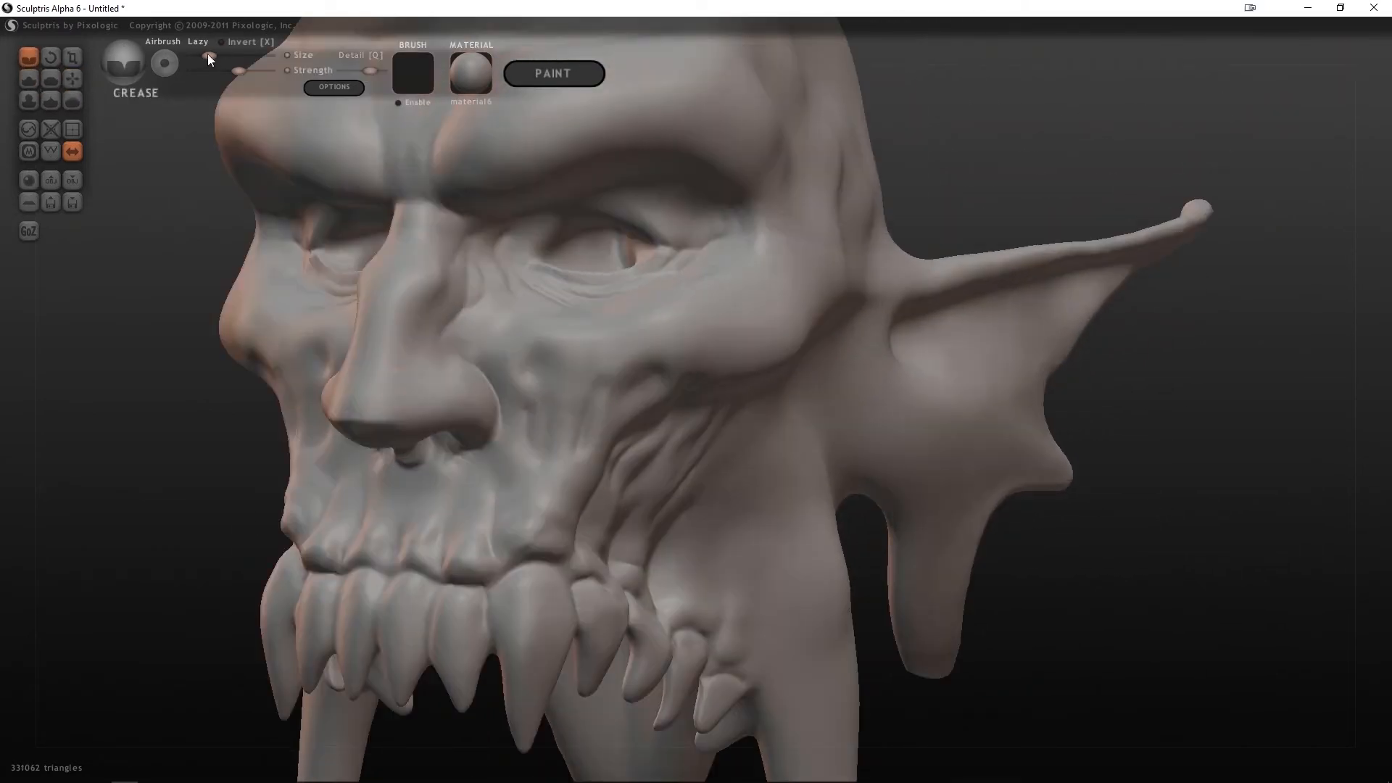
{"action": "left_click", "coordinate": [240, 44]}
{"action": "key", "text": "["}
{"action": "right_click_drag", "start_coordinate": [624, 219], "coordinate": [656, 207]}
{"action": "mouse_move", "coordinate": [666, 242]}
{"action": "left_mouse_down"}
{"action": "mouse_move", "coordinate": [628, 219]}
{"action": "mouse_move", "coordinate": [539, 253]}
{"action": "left_mouse_up"}
{"action": "left_click_drag", "start_coordinate": [654, 232], "coordinate": [663, 237]}
{"action": "mouse_move", "coordinate": [663, 237]}
{"action": "right_mouse_down"}
{"action": "mouse_move", "coordinate": [1060, 206]}
{"action": "mouse_move", "coordinate": [934, 122]}
{"action": "mouse_move", "coordinate": [779, 138]}
{"action": "right_mouse_up"}
Stroke the eyelid and outer eye corner with the Crease direction switched and soften the folds with the Smooth brush
{"action": "key", "text": "x"}
{"action": "mouse_move", "coordinate": [546, 238]}
{"action": "left_mouse_down"}
{"action": "mouse_move", "coordinate": [591, 193]}
{"action": "mouse_move", "coordinate": [706, 219]}
{"action": "left_mouse_up"}
{"action": "right_click_drag", "start_coordinate": [706, 219], "coordinate": [580, 226]}
{"action": "mouse_move", "coordinate": [598, 208]}
{"action": "left_mouse_down"}
{"action": "mouse_move", "coordinate": [645, 228]}
{"action": "mouse_move", "coordinate": [738, 228]}
{"action": "left_mouse_up"}
{"action": "key", "text": "i"}
{"action": "mouse_move", "coordinate": [738, 228]}
{"action": "right_mouse_down"}
{"action": "mouse_move", "coordinate": [870, 210]}
{"action": "mouse_move", "coordinate": [701, 189]}
{"action": "right_mouse_up"}
{"action": "left_click", "coordinate": [70, 103]}
{"action": "left_click_drag", "start_coordinate": [702, 190], "coordinate": [649, 203]}
{"action": "mouse_move", "coordinate": [783, 206]}
{"action": "right_mouse_down"}
{"action": "mouse_move", "coordinate": [741, 197]}
{"action": "mouse_move", "coordinate": [910, 212]}
{"action": "mouse_move", "coordinate": [964, 246]}
{"action": "right_mouse_up"}
Make small adjustments to the side of the face with the Grab brush from several angles
{"action": "scroll", "coordinate": [1040, 362], "scroll_direction": "down", "scroll_amount": 5}
{"action": "right_click_drag", "start_coordinate": [1039, 363], "coordinate": [834, 377]}
{"action": "left_click", "coordinate": [73, 79]}
{"action": "left_click", "coordinate": [218, 56]}
{"action": "right_click_drag", "start_coordinate": [725, 300], "coordinate": [653, 312]}
{"action": "left_click_drag", "start_coordinate": [647, 313], "coordinate": [642, 303]}
{"action": "mouse_move", "coordinate": [954, 219]}
{"action": "right_mouse_down"}
{"action": "mouse_move", "coordinate": [922, 249]}
{"action": "mouse_move", "coordinate": [1160, 279]}
{"action": "right_mouse_up"}
{"action": "left_click_drag", "start_coordinate": [796, 297], "coordinate": [802, 296]}
{"action": "mouse_move", "coordinate": [1117, 276]}
{"action": "right_mouse_down"}
{"action": "mouse_move", "coordinate": [899, 248]}
{"action": "mouse_move", "coordinate": [725, 188]}
{"action": "right_mouse_up"}
Reshape the top of the skull with a larger Grab brush
{"action": "left_click", "coordinate": [233, 56]}
{"action": "left_click_drag", "start_coordinate": [746, 160], "coordinate": [751, 148]}
{"action": "right_click_drag", "start_coordinate": [971, 171], "coordinate": [1218, 181]}
{"action": "right_click_drag", "start_coordinate": [797, 189], "coordinate": [964, 188]}
{"action": "right_click_drag", "start_coordinate": [754, 178], "coordinate": [1029, 275]}
Add creases to the side of the face and start the brow wrinkles with the Crease brush
{"action": "left_click", "coordinate": [27, 58]}
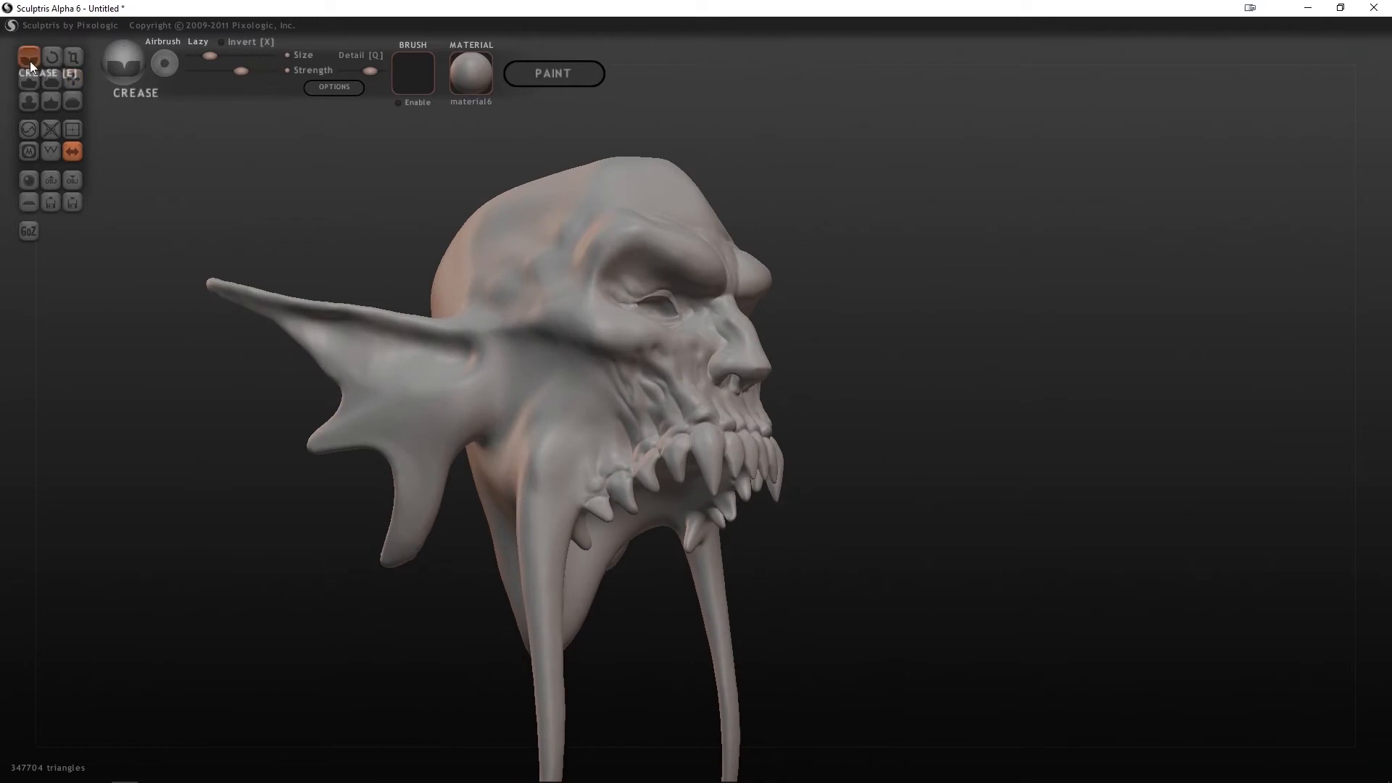
{"action": "mouse_move", "coordinate": [608, 451]}
{"action": "left_mouse_down"}
{"action": "mouse_move", "coordinate": [577, 370]}
{"action": "mouse_move", "coordinate": [596, 420]}
{"action": "left_mouse_up"}
{"action": "right_click_drag", "start_coordinate": [863, 460], "coordinate": [684, 426]}
{"action": "left_click_drag", "start_coordinate": [684, 427], "coordinate": [716, 389]}
{"action": "right_click_drag", "start_coordinate": [709, 404], "coordinate": [611, 330]}
{"action": "mouse_move", "coordinate": [626, 273]}
{"action": "right_mouse_down"}
{"action": "mouse_move", "coordinate": [1025, 261]}
{"action": "mouse_move", "coordinate": [857, 226]}
{"action": "mouse_move", "coordinate": [591, 320]}
{"action": "right_mouse_up"}
{"action": "left_click_drag", "start_coordinate": [612, 281], "coordinate": [604, 259]}
Carve rows of horizontal wrinkles across the forehead above the brow with the Crease brush
{"action": "right_click_drag", "start_coordinate": [1001, 239], "coordinate": [761, 255]}
{"action": "left_click_drag", "start_coordinate": [551, 278], "coordinate": [667, 262]}
{"action": "mouse_move", "coordinate": [869, 221]}
{"action": "left_mouse_down"}
{"action": "mouse_move", "coordinate": [884, 215]}
{"action": "mouse_move", "coordinate": [877, 186]}
{"action": "mouse_move", "coordinate": [870, 214]}
{"action": "left_mouse_up"}
{"action": "left_click_drag", "start_coordinate": [632, 240], "coordinate": [693, 228]}
{"action": "right_click_drag", "start_coordinate": [693, 226], "coordinate": [558, 294]}
{"action": "left_click_drag", "start_coordinate": [558, 294], "coordinate": [588, 305]}
{"action": "mouse_move", "coordinate": [710, 290]}
{"action": "right_mouse_down"}
{"action": "mouse_move", "coordinate": [602, 293]}
{"action": "mouse_move", "coordinate": [594, 307]}
{"action": "right_mouse_up"}
{"action": "left_click_drag", "start_coordinate": [594, 307], "coordinate": [657, 283]}
{"action": "left_click_drag", "start_coordinate": [870, 248], "coordinate": [1015, 255]}
{"action": "left_click_drag", "start_coordinate": [693, 334], "coordinate": [700, 325]}
Mark short, deep dents in the temple with a smaller, stronger Crease brush
{"action": "right_click_drag", "start_coordinate": [667, 358], "coordinate": [727, 248]}
{"action": "left_click", "coordinate": [249, 71]}
{"action": "left_click_drag", "start_coordinate": [215, 55], "coordinate": [209, 56]}
{"action": "left_click", "coordinate": [748, 266]}
{"action": "left_click", "coordinate": [751, 276]}
{"action": "left_click", "coordinate": [760, 268]}
{"action": "left_click", "coordinate": [790, 253]}
{"action": "left_click", "coordinate": [760, 308]}
Cover the temple with long irregular creases and soften the texture with the Smooth brush
{"action": "mouse_move", "coordinate": [758, 311]}
{"action": "right_mouse_down"}
{"action": "mouse_move", "coordinate": [1103, 289]}
{"action": "mouse_move", "coordinate": [843, 152]}
{"action": "mouse_move", "coordinate": [790, 196]}
{"action": "right_mouse_up"}
{"action": "mouse_move", "coordinate": [533, 352]}
{"action": "left_mouse_down"}
{"action": "mouse_move", "coordinate": [580, 364]}
{"action": "mouse_move", "coordinate": [560, 286]}
{"action": "left_mouse_up"}
{"action": "mouse_move", "coordinate": [568, 292]}
{"action": "left_mouse_down"}
{"action": "mouse_move", "coordinate": [591, 312]}
{"action": "mouse_move", "coordinate": [602, 357]}
{"action": "mouse_move", "coordinate": [576, 368]}
{"action": "mouse_move", "coordinate": [580, 387]}
{"action": "left_mouse_up"}
{"action": "mouse_move", "coordinate": [535, 251]}
{"action": "left_mouse_down"}
{"action": "mouse_move", "coordinate": [588, 273]}
{"action": "mouse_move", "coordinate": [580, 263]}
{"action": "mouse_move", "coordinate": [589, 282]}
{"action": "left_mouse_up"}
{"action": "left_click_drag", "start_coordinate": [1029, 308], "coordinate": [732, 276]}
{"action": "mouse_move", "coordinate": [707, 272]}
{"action": "left_mouse_down"}
{"action": "mouse_move", "coordinate": [687, 280]}
{"action": "mouse_move", "coordinate": [700, 290]}
{"action": "left_mouse_up"}
{"action": "mouse_move", "coordinate": [862, 282]}
{"action": "left_mouse_down"}
{"action": "mouse_move", "coordinate": [1054, 287]}
{"action": "mouse_move", "coordinate": [1153, 348]}
{"action": "left_mouse_up"}
{"action": "left_click_drag", "start_coordinate": [480, 332], "coordinate": [463, 343]}
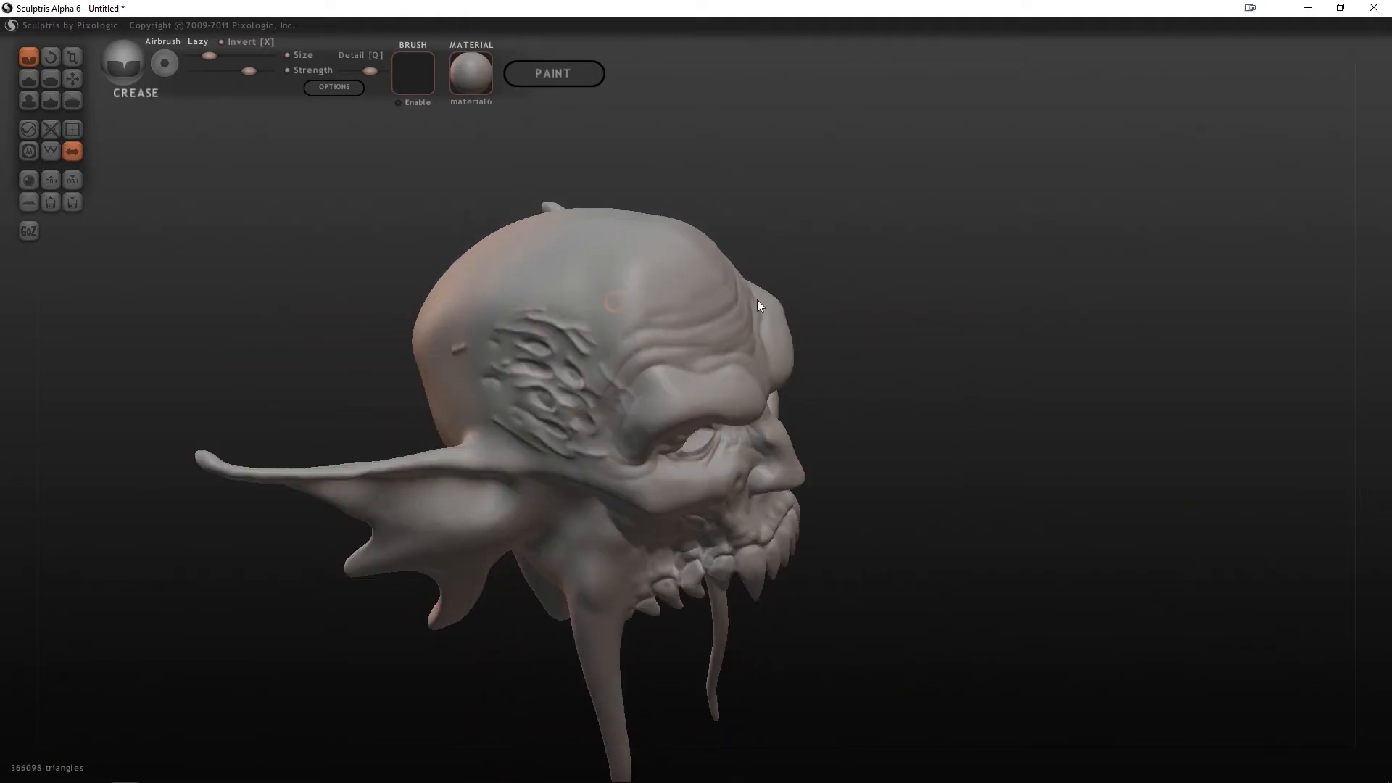
{"action": "left_click_drag", "start_coordinate": [319, 304], "coordinate": [326, 217]}
{"action": "left_click", "coordinate": [72, 101]}
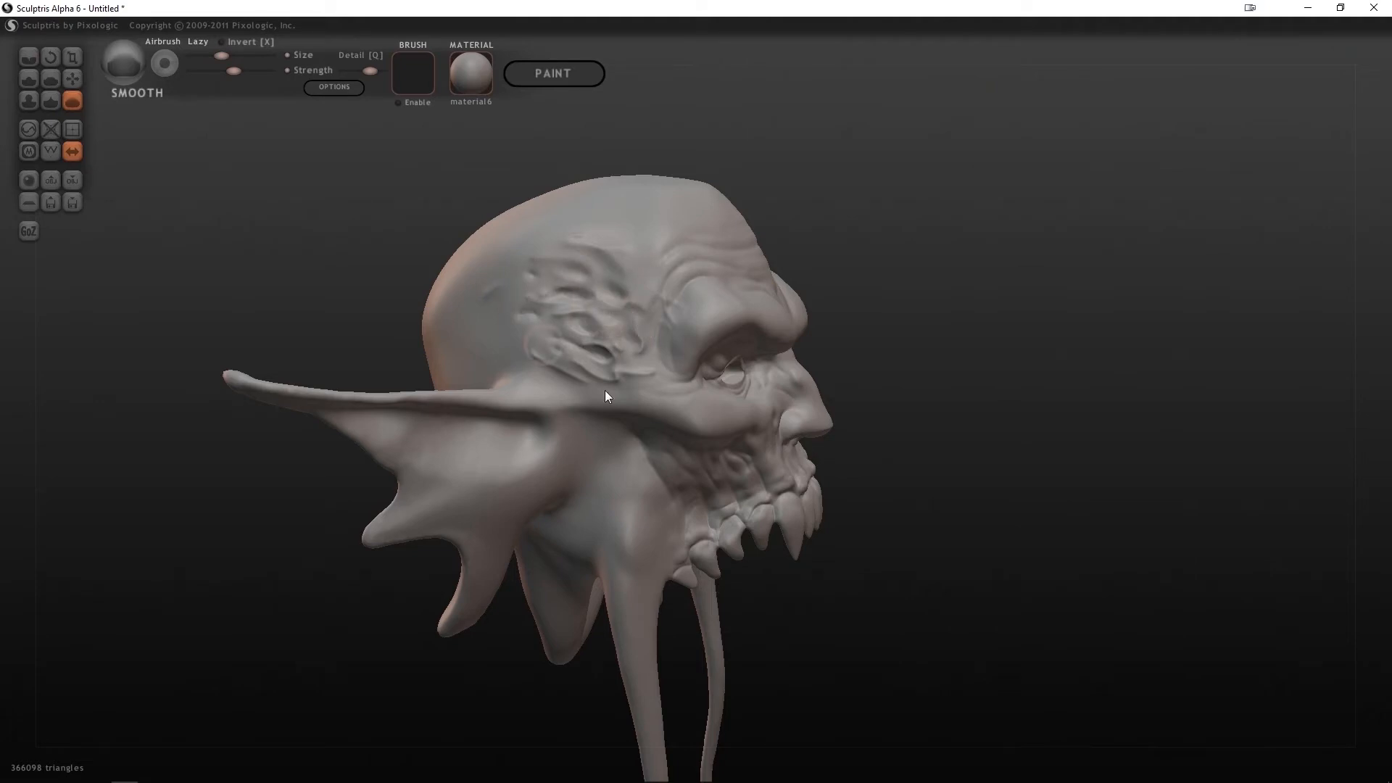
{"action": "left_click_drag", "start_coordinate": [475, 295], "coordinate": [863, 290]}
Pull the edge and tips of the mirrored ears into shape with a resized Grab brush
{"action": "left_click", "coordinate": [72, 79]}
{"action": "left_click", "coordinate": [223, 56]}
{"action": "left_click_drag", "start_coordinate": [768, 319], "coordinate": [689, 399]}
{"action": "left_click", "coordinate": [222, 56]}
{"action": "left_click_drag", "start_coordinate": [833, 272], "coordinate": [831, 319]}
{"action": "left_click_drag", "start_coordinate": [675, 442], "coordinate": [681, 462]}
{"action": "left_click_drag", "start_coordinate": [906, 384], "coordinate": [810, 419]}
{"action": "scroll", "coordinate": [797, 419], "scroll_direction": "up", "scroll_amount": 5}
{"action": "left_click", "coordinate": [217, 55]}
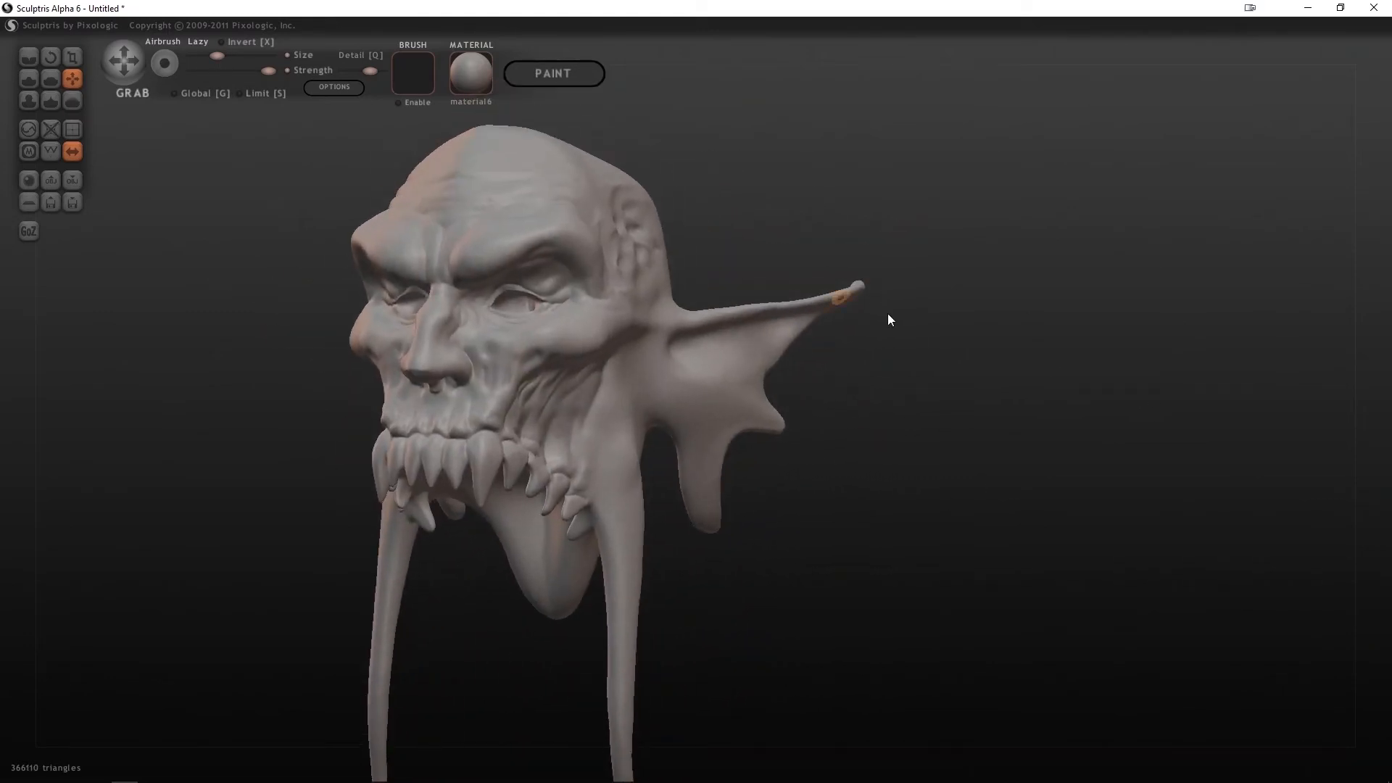
Refine the ear's three spikes and form the ridges running from its base out to their tips
{"action": "left_click_drag", "start_coordinate": [812, 312], "coordinate": [885, 406]}
{"action": "left_click_drag", "start_coordinate": [691, 361], "coordinate": [746, 312]}
{"action": "left_click_drag", "start_coordinate": [848, 413], "coordinate": [714, 334]}
{"action": "left_click_drag", "start_coordinate": [796, 413], "coordinate": [863, 409]}
{"action": "left_click_drag", "start_coordinate": [797, 418], "coordinate": [803, 423]}
{"action": "left_click_drag", "start_coordinate": [862, 456], "coordinate": [817, 464]}
{"action": "left_click_drag", "start_coordinate": [679, 413], "coordinate": [689, 409]}
{"action": "left_click_drag", "start_coordinate": [866, 446], "coordinate": [783, 426]}
{"action": "mouse_move", "coordinate": [899, 450]}
{"action": "left_mouse_down"}
{"action": "mouse_move", "coordinate": [803, 435]}
{"action": "mouse_move", "coordinate": [886, 455]}
{"action": "left_mouse_up"}
{"action": "left_click_drag", "start_coordinate": [833, 433], "coordinate": [811, 460]}
{"action": "left_click_drag", "start_coordinate": [704, 449], "coordinate": [819, 478]}
{"action": "left_click_drag", "start_coordinate": [760, 506], "coordinate": [888, 512]}
{"action": "left_click_drag", "start_coordinate": [681, 529], "coordinate": [687, 526]}
{"action": "left_click_drag", "start_coordinate": [820, 501], "coordinate": [754, 497]}
Soften the ear's ridges and membrane with a larger Smooth brush
{"action": "left_click", "coordinate": [73, 100]}
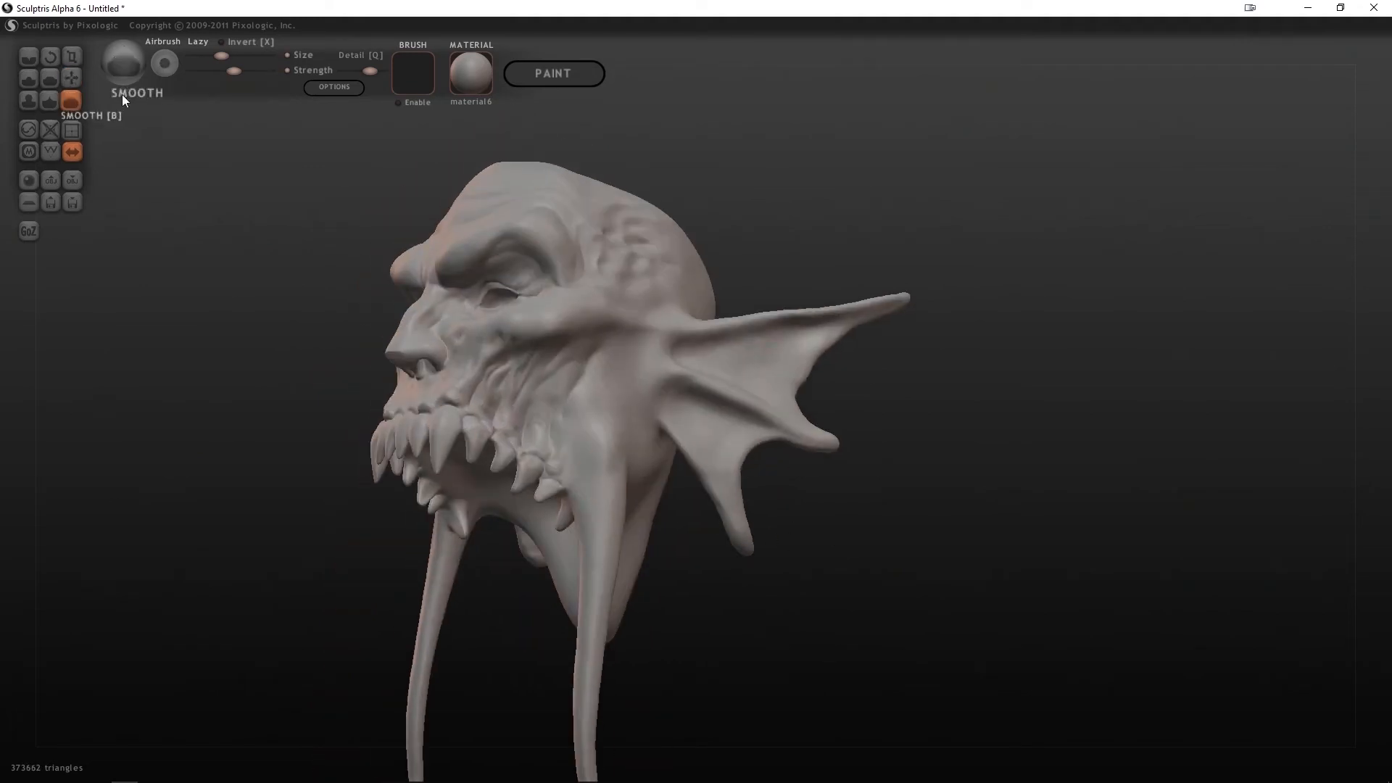
{"action": "left_click_drag", "start_coordinate": [220, 56], "coordinate": [229, 56]}
{"action": "left_click_drag", "start_coordinate": [819, 537], "coordinate": [794, 486]}
{"action": "left_click_drag", "start_coordinate": [713, 473], "coordinate": [754, 540]}
{"action": "left_click_drag", "start_coordinate": [834, 493], "coordinate": [822, 536]}
{"action": "mouse_move", "coordinate": [803, 377]}
{"action": "left_mouse_down"}
{"action": "mouse_move", "coordinate": [899, 297]}
{"action": "mouse_move", "coordinate": [789, 355]}
{"action": "left_mouse_up"}
{"action": "mouse_move", "coordinate": [819, 493]}
{"action": "left_mouse_down"}
{"action": "mouse_move", "coordinate": [859, 500]}
{"action": "mouse_move", "coordinate": [794, 486]}
{"action": "left_mouse_up"}
Carve folds into the upper ear membrane with a smaller Crease brush and soften them with the Smooth brush
{"action": "left_click", "coordinate": [29, 57]}
{"action": "left_click", "coordinate": [211, 56]}
{"action": "mouse_move", "coordinate": [681, 361]}
{"action": "left_mouse_down"}
{"action": "mouse_move", "coordinate": [859, 316]}
{"action": "mouse_move", "coordinate": [734, 340]}
{"action": "mouse_move", "coordinate": [812, 330]}
{"action": "left_mouse_up"}
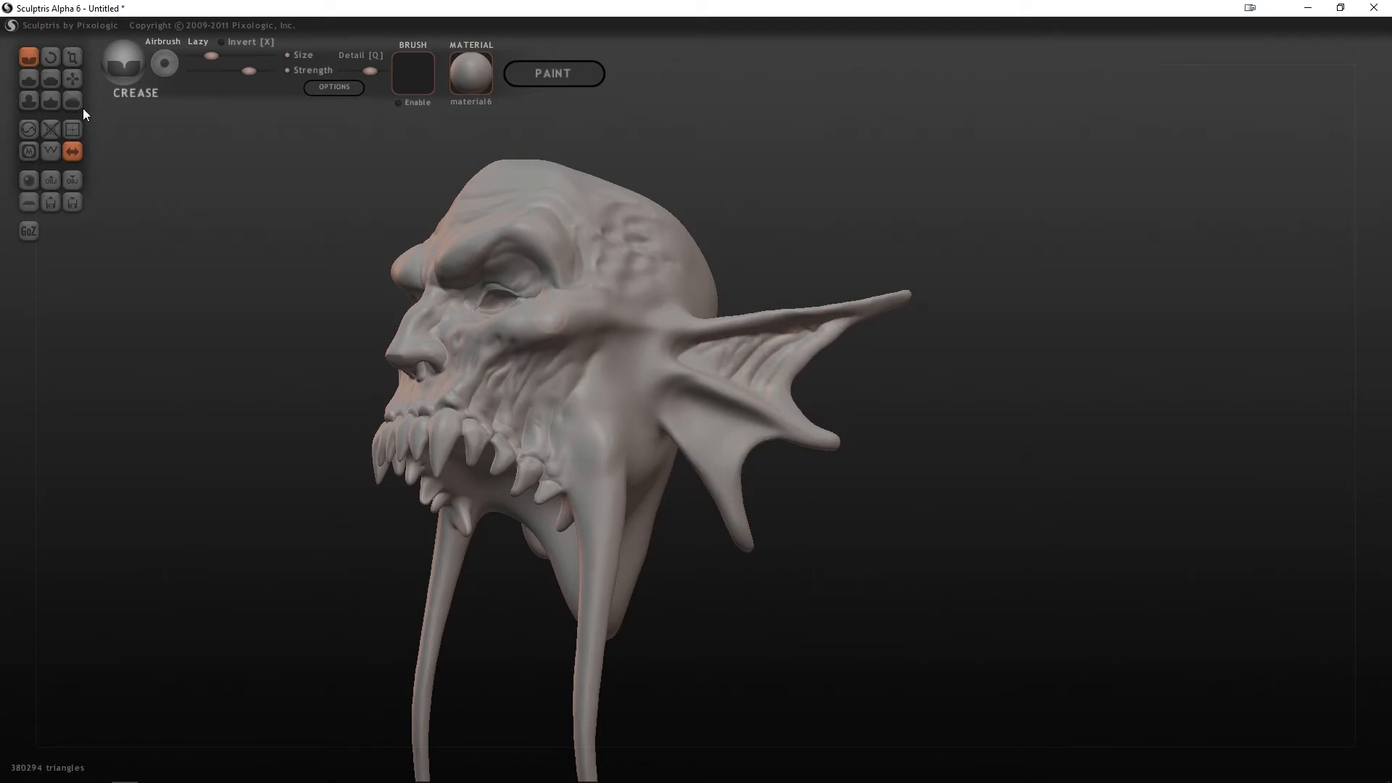
{"action": "left_click", "coordinate": [72, 100]}
{"action": "left_click_drag", "start_coordinate": [819, 493], "coordinate": [863, 508]}
{"action": "left_click_drag", "start_coordinate": [715, 346], "coordinate": [769, 335]}
{"action": "mouse_move", "coordinate": [1006, 344]}
{"action": "left_mouse_down"}
{"action": "mouse_move", "coordinate": [1072, 364]}
{"action": "mouse_move", "coordinate": [1060, 360]}
{"action": "left_mouse_up"}
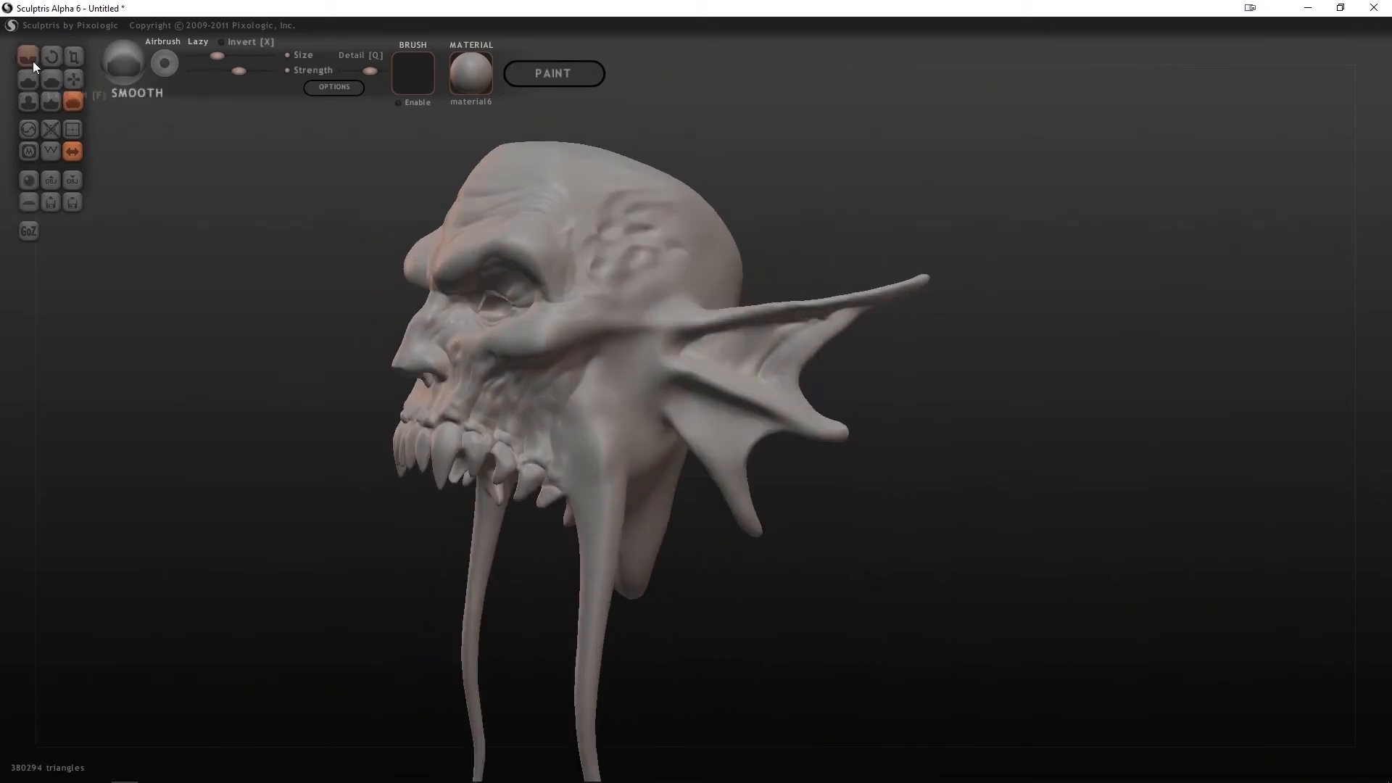
Deepen the folds between the upper ear ridges with the Crease brush
{"action": "left_click", "coordinate": [29, 57]}
{"action": "left_click_drag", "start_coordinate": [834, 492], "coordinate": [819, 457]}
{"action": "mouse_move", "coordinate": [747, 367]}
{"action": "left_mouse_down"}
{"action": "mouse_move", "coordinate": [760, 341]}
{"action": "mouse_move", "coordinate": [734, 342]}
{"action": "left_mouse_up"}
{"action": "left_click_drag", "start_coordinate": [341, 489], "coordinate": [442, 485]}
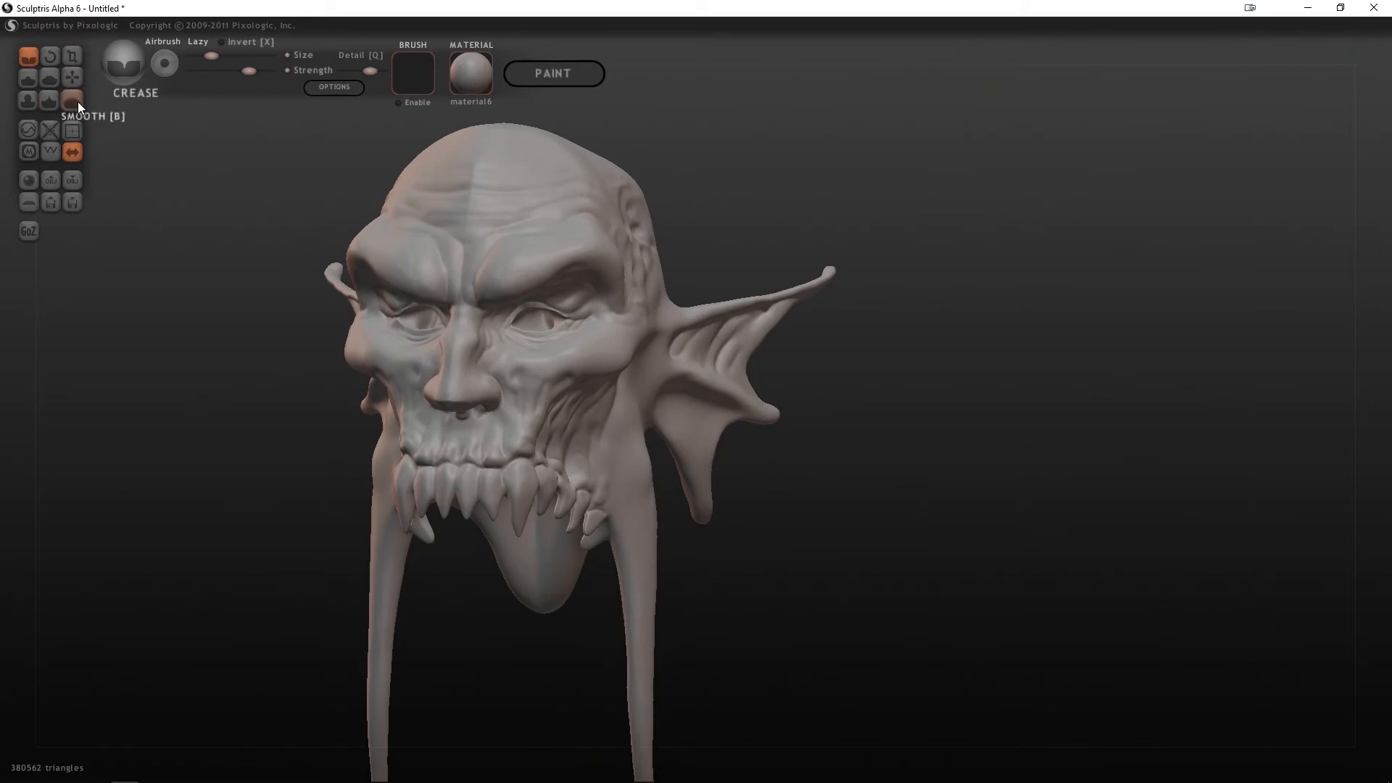
Reshape the base of the ear where it joins the side of the head with the Grab brush
{"action": "left_click", "coordinate": [73, 79]}
{"action": "left_click", "coordinate": [207, 55]}
{"action": "left_click_drag", "start_coordinate": [880, 311], "coordinate": [827, 319]}
{"action": "left_click_drag", "start_coordinate": [682, 360], "coordinate": [668, 363]}
{"action": "left_click", "coordinate": [216, 56]}
{"action": "left_click_drag", "start_coordinate": [907, 406], "coordinate": [848, 395]}
{"action": "left_click_drag", "start_coordinate": [684, 354], "coordinate": [664, 347]}
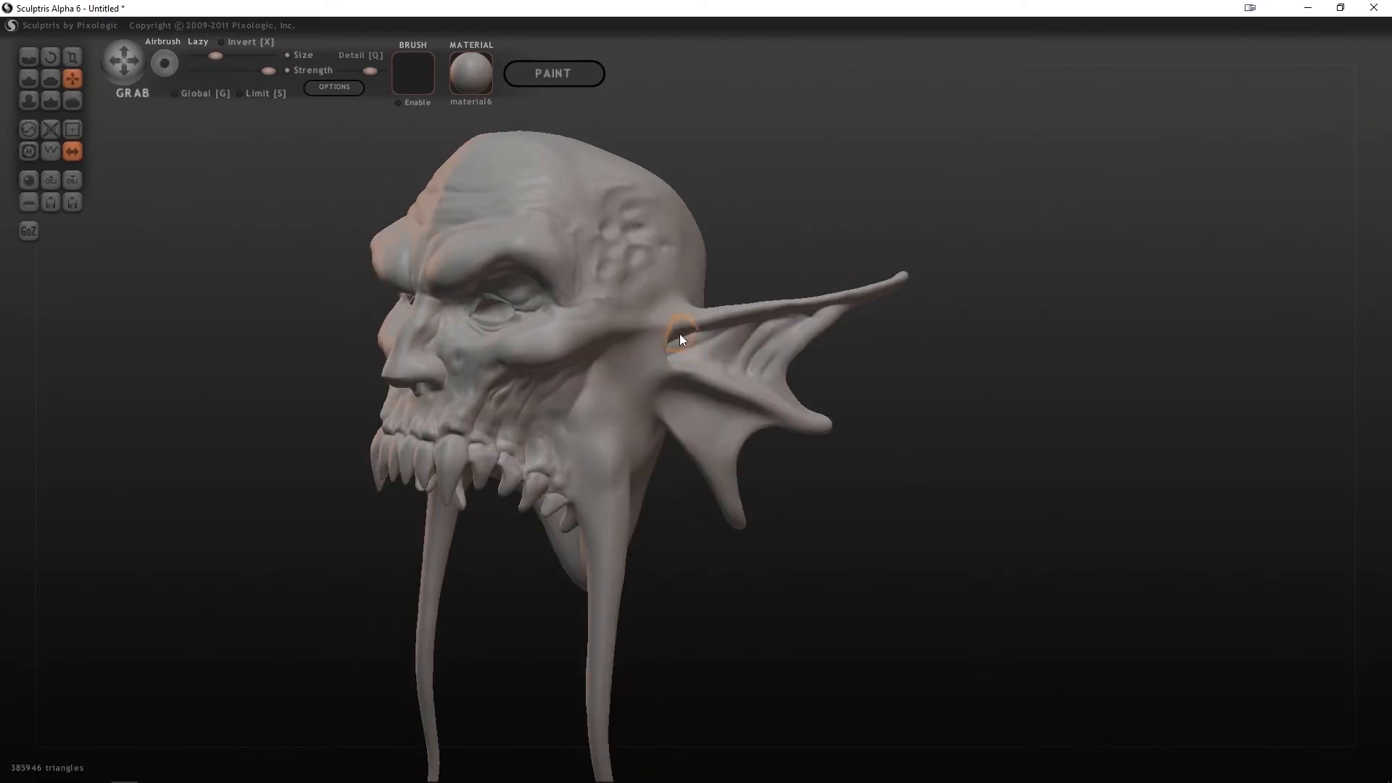
{"action": "left_click_drag", "start_coordinate": [906, 435], "coordinate": [819, 413]}
{"action": "left_click_drag", "start_coordinate": [683, 355], "coordinate": [671, 353]}
{"action": "left_click_drag", "start_coordinate": [907, 376], "coordinate": [833, 366]}
{"action": "left_click_drag", "start_coordinate": [713, 351], "coordinate": [703, 354]}
{"action": "left_click_drag", "start_coordinate": [863, 362], "coordinate": [993, 370]}
{"action": "left_click_drag", "start_coordinate": [661, 364], "coordinate": [649, 362]}
{"action": "left_click_drag", "start_coordinate": [913, 377], "coordinate": [1014, 381]}
Build up the ear's base with the Draw brush and blend the added volume with the Smooth brush
{"action": "left_click", "coordinate": [33, 82]}
{"action": "left_click_drag", "start_coordinate": [951, 344], "coordinate": [841, 352]}
{"action": "mouse_move", "coordinate": [704, 366]}
{"action": "left_mouse_down"}
{"action": "mouse_move", "coordinate": [729, 372]}
{"action": "mouse_move", "coordinate": [776, 342]}
{"action": "mouse_move", "coordinate": [698, 359]}
{"action": "mouse_move", "coordinate": [727, 344]}
{"action": "left_mouse_up"}
{"action": "left_click", "coordinate": [74, 103]}
{"action": "mouse_move", "coordinate": [892, 363]}
{"action": "left_mouse_down"}
{"action": "mouse_move", "coordinate": [826, 361]}
{"action": "mouse_move", "coordinate": [837, 334]}
{"action": "mouse_move", "coordinate": [814, 362]}
{"action": "left_mouse_up"}
{"action": "left_click_drag", "start_coordinate": [835, 423], "coordinate": [857, 406]}
{"action": "mouse_move", "coordinate": [964, 339]}
{"action": "left_mouse_down"}
{"action": "mouse_move", "coordinate": [1116, 352]}
{"action": "mouse_move", "coordinate": [943, 348]}
{"action": "left_mouse_up"}
Carve creases into the lower ear membrane with the Crease brush, softening them with the Smooth brush
{"action": "left_click", "coordinate": [28, 57]}
{"action": "mouse_move", "coordinate": [715, 470]}
{"action": "left_mouse_down"}
{"action": "mouse_move", "coordinate": [724, 484]}
{"action": "mouse_move", "coordinate": [718, 421]}
{"action": "mouse_move", "coordinate": [705, 443]}
{"action": "left_mouse_up"}
{"action": "mouse_move", "coordinate": [870, 370]}
{"action": "left_mouse_down"}
{"action": "mouse_move", "coordinate": [965, 376]}
{"action": "mouse_move", "coordinate": [826, 357]}
{"action": "left_mouse_up"}
{"action": "left_click", "coordinate": [73, 101]}
{"action": "left_click_drag", "start_coordinate": [736, 416], "coordinate": [721, 425]}
{"action": "left_click_drag", "start_coordinate": [856, 435], "coordinate": [830, 428]}
{"action": "left_click", "coordinate": [28, 56]}
{"action": "mouse_move", "coordinate": [702, 428]}
{"action": "left_mouse_down"}
{"action": "mouse_move", "coordinate": [740, 424]}
{"action": "mouse_move", "coordinate": [707, 458]}
{"action": "mouse_move", "coordinate": [631, 435]}
{"action": "left_mouse_up"}
Adjust the ear's outline and opening from behind, the side and the front with the Grab brush
{"action": "left_click", "coordinate": [73, 79]}
{"action": "mouse_move", "coordinate": [695, 145]}
{"action": "left_mouse_down"}
{"action": "mouse_move", "coordinate": [551, 220]}
{"action": "mouse_move", "coordinate": [579, 268]}
{"action": "left_mouse_up"}
{"action": "left_click_drag", "start_coordinate": [729, 363], "coordinate": [755, 345]}
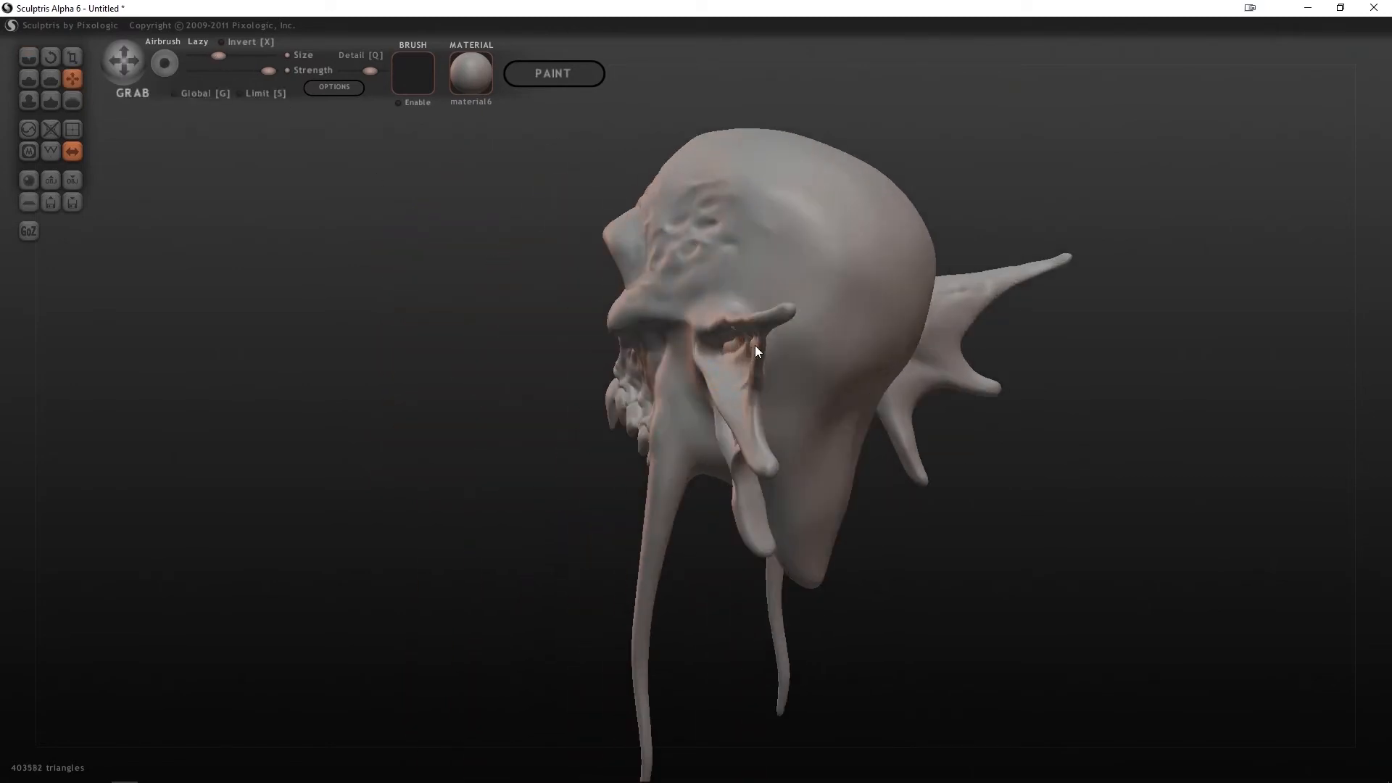
{"action": "left_click_drag", "start_coordinate": [558, 356], "coordinate": [646, 366]}
{"action": "left_click_drag", "start_coordinate": [888, 464], "coordinate": [1117, 453]}
{"action": "left_click_drag", "start_coordinate": [932, 411], "coordinate": [768, 427]}
{"action": "left_click_drag", "start_coordinate": [671, 384], "coordinate": [682, 389]}
{"action": "left_click_drag", "start_coordinate": [902, 464], "coordinate": [935, 456]}
{"action": "left_click_drag", "start_coordinate": [828, 442], "coordinate": [833, 444]}
{"action": "left_click_drag", "start_coordinate": [1008, 442], "coordinate": [943, 448]}
Smooth the lower ear membrane and the spikes around it
{"action": "left_click", "coordinate": [72, 100]}
{"action": "left_click", "coordinate": [218, 56]}
{"action": "left_click_drag", "start_coordinate": [836, 425], "coordinate": [765, 383]}
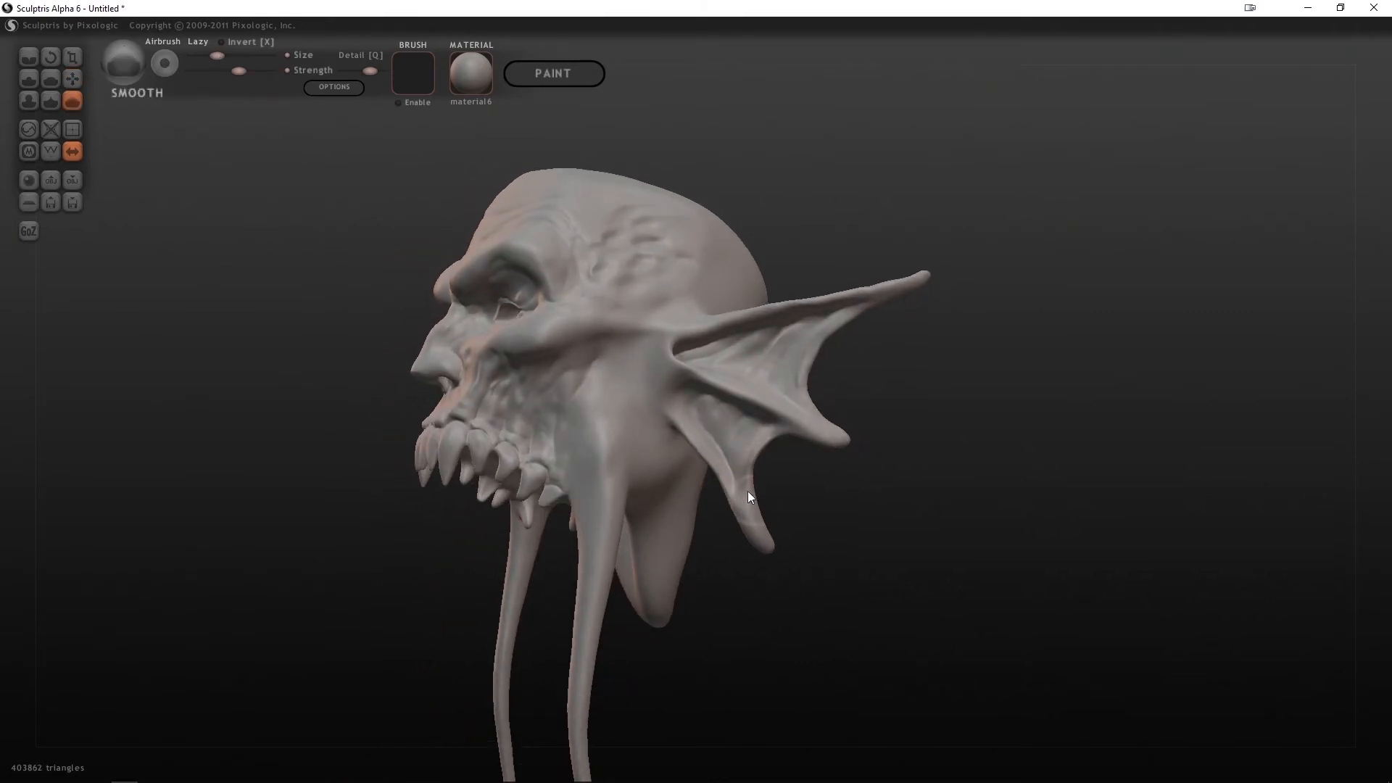
{"action": "left_click_drag", "start_coordinate": [804, 482], "coordinate": [870, 475]}
Build sinewy ridges from the ear's base down toward the tusk root with the Draw brush
{"action": "left_click", "coordinate": [29, 79]}
{"action": "mouse_move", "coordinate": [661, 336]}
{"action": "left_mouse_down"}
{"action": "mouse_move", "coordinate": [614, 393]}
{"action": "mouse_move", "coordinate": [626, 435]}
{"action": "left_mouse_up"}
{"action": "mouse_move", "coordinate": [911, 403]}
{"action": "left_mouse_down"}
{"action": "mouse_move", "coordinate": [807, 395]}
{"action": "mouse_move", "coordinate": [915, 403]}
{"action": "left_mouse_up"}
{"action": "left_click_drag", "start_coordinate": [600, 490], "coordinate": [606, 442]}
{"action": "mouse_move", "coordinate": [542, 540]}
{"action": "left_mouse_down"}
{"action": "mouse_move", "coordinate": [650, 359]}
{"action": "mouse_move", "coordinate": [1012, 441]}
{"action": "mouse_move", "coordinate": [840, 428]}
{"action": "left_mouse_up"}
{"action": "left_click_drag", "start_coordinate": [658, 337], "coordinate": [751, 311]}
{"action": "left_click_drag", "start_coordinate": [921, 435], "coordinate": [1011, 438]}
{"action": "mouse_move", "coordinate": [651, 395]}
{"action": "left_mouse_down"}
{"action": "mouse_move", "coordinate": [689, 446]}
{"action": "mouse_move", "coordinate": [838, 471]}
{"action": "left_mouse_up"}
Pull the lower ear spikes into shape with the Grab brush and smooth the ear's surface
{"action": "left_click_drag", "start_coordinate": [855, 478], "coordinate": [732, 500]}
{"action": "left_click_drag", "start_coordinate": [711, 536], "coordinate": [698, 537]}
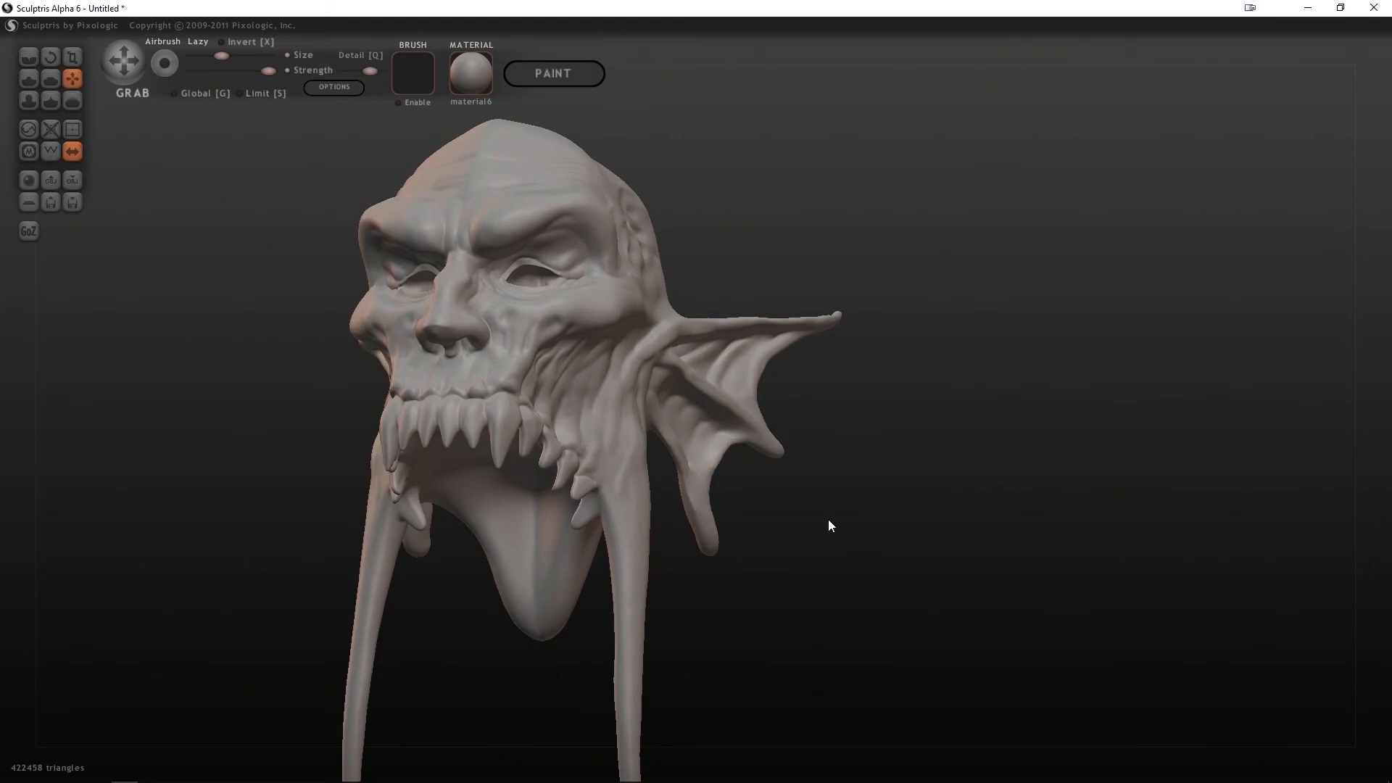
{"action": "left_click_drag", "start_coordinate": [828, 519], "coordinate": [733, 516]}
{"action": "left_click_drag", "start_coordinate": [867, 493], "coordinate": [846, 511]}
{"action": "left_click", "coordinate": [72, 101]}
{"action": "mouse_move", "coordinate": [348, 170]}
{"action": "left_mouse_down"}
{"action": "mouse_move", "coordinate": [622, 363]}
{"action": "mouse_move", "coordinate": [911, 437]}
{"action": "mouse_move", "coordinate": [1131, 391]}
{"action": "left_mouse_up"}
Raise ridges on the back of the ears with the Draw brush and soften them with the Smooth brush
{"action": "left_click", "coordinate": [30, 78]}
{"action": "left_click_drag", "start_coordinate": [732, 319], "coordinate": [744, 401]}
{"action": "mouse_move", "coordinate": [565, 312]}
{"action": "left_mouse_down"}
{"action": "mouse_move", "coordinate": [635, 348]}
{"action": "mouse_move", "coordinate": [572, 379]}
{"action": "mouse_move", "coordinate": [698, 341]}
{"action": "left_mouse_up"}
{"action": "left_click_drag", "start_coordinate": [700, 400], "coordinate": [615, 473]}
{"action": "mouse_move", "coordinate": [638, 354]}
{"action": "left_mouse_down"}
{"action": "mouse_move", "coordinate": [689, 345]}
{"action": "mouse_move", "coordinate": [673, 368]}
{"action": "left_mouse_up"}
{"action": "left_click_drag", "start_coordinate": [910, 631], "coordinate": [863, 471]}
{"action": "left_click_drag", "start_coordinate": [712, 453], "coordinate": [681, 541]}
{"action": "left_click_drag", "start_coordinate": [714, 386], "coordinate": [609, 420]}
{"action": "left_click_drag", "start_coordinate": [714, 366], "coordinate": [634, 402]}
{"action": "left_click", "coordinate": [72, 100]}
{"action": "right_click_drag", "start_coordinate": [643, 323], "coordinate": [125, 117]}
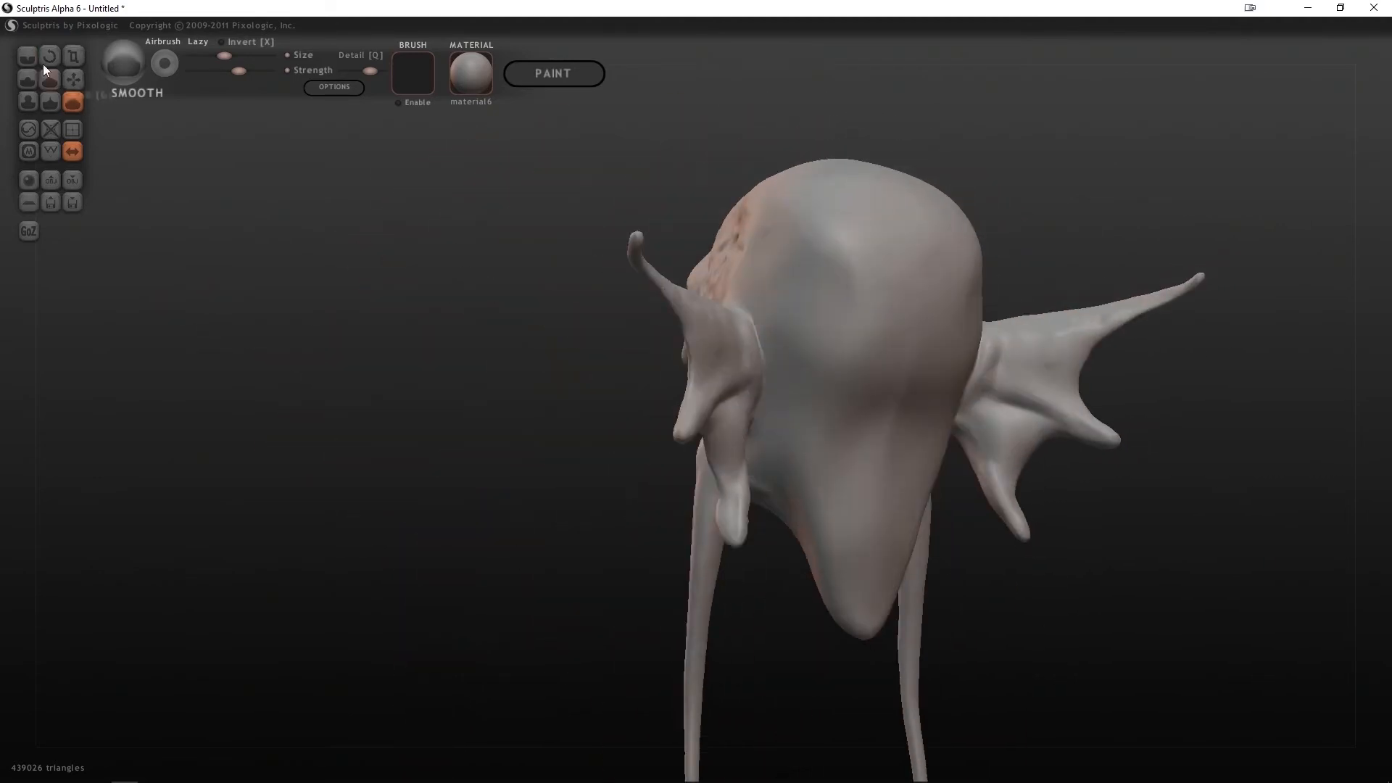
Carve a crease across the base of the skull at the back with a smaller, weaker Crease brush
{"action": "left_click", "coordinate": [28, 57]}
{"action": "mouse_move", "coordinate": [793, 396]}
{"action": "left_mouse_down"}
{"action": "mouse_move", "coordinate": [837, 407]}
{"action": "mouse_move", "coordinate": [765, 417]}
{"action": "left_mouse_up"}
{"action": "left_click_drag", "start_coordinate": [249, 71], "coordinate": [242, 71]}
{"action": "left_click_drag", "start_coordinate": [226, 56], "coordinate": [222, 56]}
{"action": "right_click_drag", "start_coordinate": [754, 472], "coordinate": [824, 441]}
{"action": "left_click_drag", "start_coordinate": [823, 442], "coordinate": [899, 442]}
{"action": "right_click_drag", "start_coordinate": [985, 262], "coordinate": [873, 290]}
{"action": "left_click_drag", "start_coordinate": [872, 368], "coordinate": [873, 247]}
{"action": "mouse_move", "coordinate": [605, 225]}
{"action": "right_mouse_down"}
{"action": "mouse_move", "coordinate": [646, 263]}
{"action": "mouse_move", "coordinate": [768, 254]}
{"action": "right_mouse_up"}
{"action": "left_click_drag", "start_coordinate": [920, 310], "coordinate": [934, 334]}
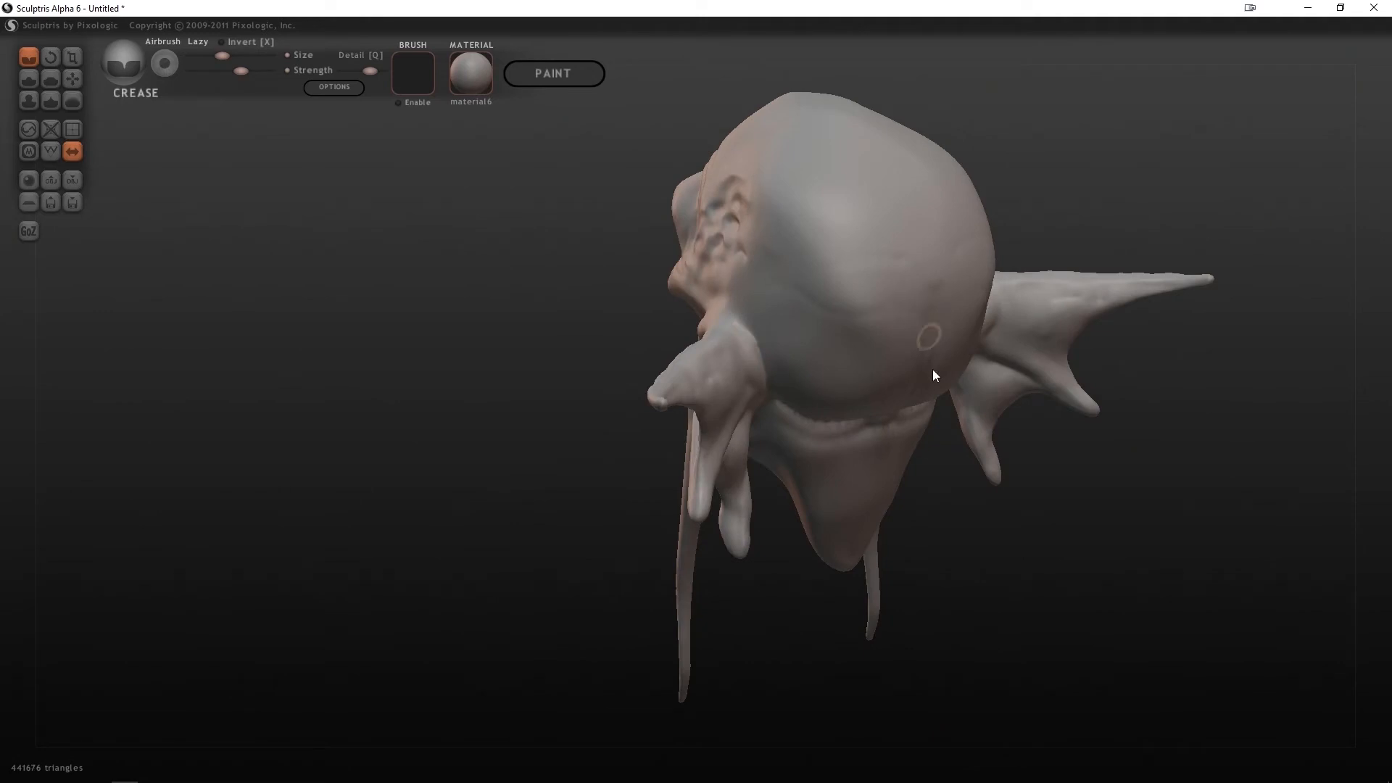
Soften the crease at the back of the skull with a stronger Smooth brush
{"action": "left_click", "coordinate": [72, 100]}
{"action": "left_click_drag", "start_coordinate": [228, 71], "coordinate": [239, 71]}
{"action": "right_click_drag", "start_coordinate": [551, 348], "coordinate": [421, 305]}
{"action": "mouse_move", "coordinate": [874, 362]}
{"action": "left_mouse_down"}
{"action": "mouse_move", "coordinate": [877, 393]}
{"action": "mouse_move", "coordinate": [935, 392]}
{"action": "left_mouse_up"}
{"action": "mouse_move", "coordinate": [348, 507]}
{"action": "right_mouse_down"}
{"action": "mouse_move", "coordinate": [336, 520]}
{"action": "mouse_move", "coordinate": [735, 577]}
{"action": "mouse_move", "coordinate": [912, 473]}
{"action": "mouse_move", "coordinate": [689, 406]}
{"action": "right_mouse_up"}
Cover the side and back of the skull with lumpy bumps using the Draw brush
{"action": "left_click", "coordinate": [29, 79]}
{"action": "left_click_drag", "start_coordinate": [210, 56], "coordinate": [214, 56]}
{"action": "right_click_drag", "start_coordinate": [787, 246], "coordinate": [738, 272]}
{"action": "left_click_drag", "start_coordinate": [656, 254], "coordinate": [667, 280]}
{"action": "right_click_drag", "start_coordinate": [834, 282], "coordinate": [739, 254]}
{"action": "left_click_drag", "start_coordinate": [739, 254], "coordinate": [743, 218]}
{"action": "mouse_move", "coordinate": [742, 217]}
{"action": "right_mouse_down"}
{"action": "mouse_move", "coordinate": [789, 283]}
{"action": "mouse_move", "coordinate": [822, 206]}
{"action": "right_mouse_up"}
{"action": "mouse_move", "coordinate": [763, 264]}
{"action": "left_mouse_down"}
{"action": "mouse_move", "coordinate": [801, 298]}
{"action": "mouse_move", "coordinate": [803, 340]}
{"action": "left_mouse_up"}
{"action": "left_click_drag", "start_coordinate": [801, 361], "coordinate": [850, 358]}
{"action": "left_click_drag", "start_coordinate": [956, 275], "coordinate": [958, 301]}
{"action": "right_click_drag", "start_coordinate": [1024, 303], "coordinate": [575, 205]}
{"action": "left_click_drag", "start_coordinate": [575, 205], "coordinate": [590, 203]}
{"action": "mouse_move", "coordinate": [590, 202]}
{"action": "right_mouse_down"}
{"action": "mouse_move", "coordinate": [677, 224]}
{"action": "mouse_move", "coordinate": [1018, 248]}
{"action": "mouse_move", "coordinate": [935, 174]}
{"action": "right_mouse_up"}
Soften the bumps on the back of the skull with a larger Smooth brush
{"action": "left_click", "coordinate": [72, 100]}
{"action": "left_click_drag", "start_coordinate": [214, 56], "coordinate": [223, 56]}
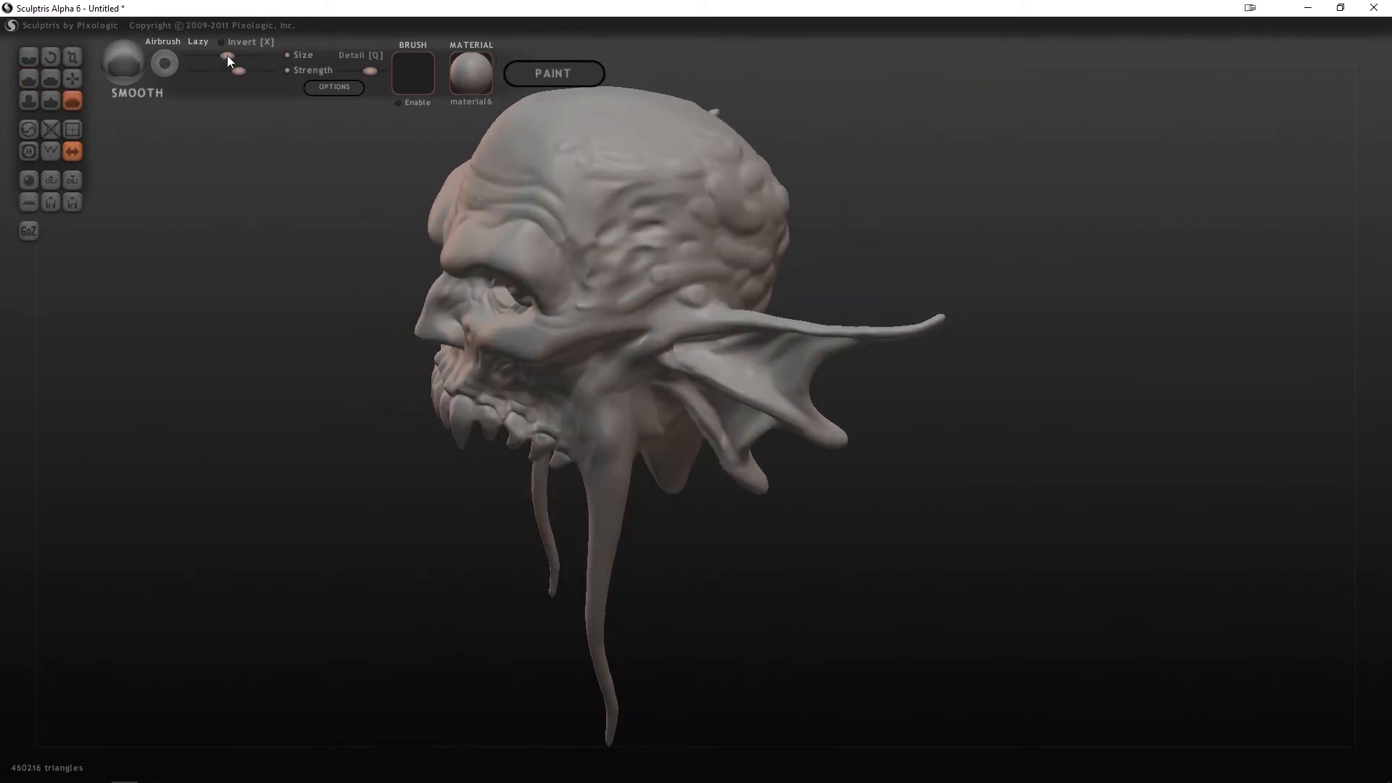
{"action": "right_click_drag", "start_coordinate": [819, 123], "coordinate": [741, 168]}
{"action": "mouse_move", "coordinate": [742, 168]}
{"action": "left_mouse_down"}
{"action": "mouse_move", "coordinate": [861, 216]}
{"action": "mouse_move", "coordinate": [825, 283]}
{"action": "left_mouse_up"}
{"action": "right_click_drag", "start_coordinate": [824, 283], "coordinate": [885, 276]}
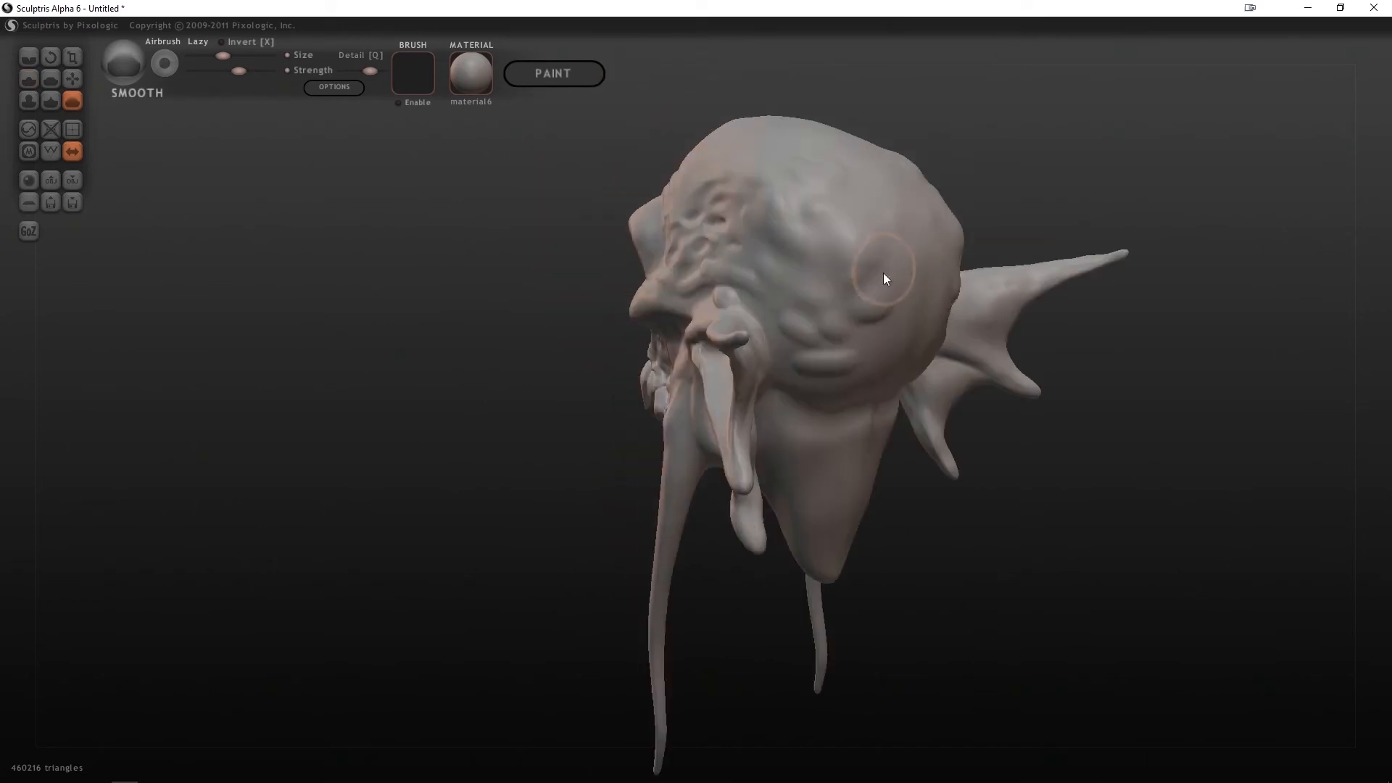
{"action": "mouse_move", "coordinate": [1065, 379]}
{"action": "right_mouse_down"}
{"action": "mouse_move", "coordinate": [937, 283]}
{"action": "mouse_move", "coordinate": [976, 255]}
{"action": "mouse_move", "coordinate": [808, 413]}
{"action": "mouse_move", "coordinate": [845, 485]}
{"action": "mouse_move", "coordinate": [698, 421]}
{"action": "right_mouse_up"}
Adjust the form of the jaw area with the Grab brush
{"action": "left_click", "coordinate": [72, 78]}
{"action": "right_click_drag", "start_coordinate": [404, 214], "coordinate": [610, 408]}
{"action": "mouse_move", "coordinate": [610, 408]}
{"action": "left_mouse_down"}
{"action": "mouse_move", "coordinate": [633, 453]}
{"action": "mouse_move", "coordinate": [636, 412]}
{"action": "left_mouse_up"}
{"action": "right_click_drag", "start_coordinate": [636, 412], "coordinate": [606, 310]}
{"action": "mouse_move", "coordinate": [888, 361]}
{"action": "right_mouse_down"}
{"action": "mouse_move", "coordinate": [725, 290]}
{"action": "mouse_move", "coordinate": [611, 302]}
{"action": "mouse_move", "coordinate": [615, 389]}
{"action": "mouse_move", "coordinate": [829, 289]}
{"action": "mouse_move", "coordinate": [845, 254]}
{"action": "mouse_move", "coordinate": [264, 438]}
{"action": "mouse_move", "coordinate": [619, 248]}
{"action": "right_mouse_up"}
Add creases around the jaw and the underside of the head, and smooth the reworked area
{"action": "key", "text": "c"}
{"action": "left_click_drag", "start_coordinate": [619, 248], "coordinate": [599, 284]}
{"action": "right_click_drag", "start_coordinate": [599, 284], "coordinate": [661, 288]}
{"action": "right_click_drag", "start_coordinate": [945, 313], "coordinate": [540, 408]}
{"action": "left_click_drag", "start_coordinate": [539, 407], "coordinate": [567, 371]}
{"action": "right_click_drag", "start_coordinate": [567, 371], "coordinate": [555, 300]}
{"action": "left_click_drag", "start_coordinate": [556, 300], "coordinate": [647, 199]}
{"action": "mouse_move", "coordinate": [646, 199]}
{"action": "right_mouse_down"}
{"action": "mouse_move", "coordinate": [690, 326]}
{"action": "mouse_move", "coordinate": [551, 276]}
{"action": "right_mouse_up"}
{"action": "left_click", "coordinate": [79, 99]}
{"action": "right_click_drag", "start_coordinate": [774, 255], "coordinate": [804, 281]}
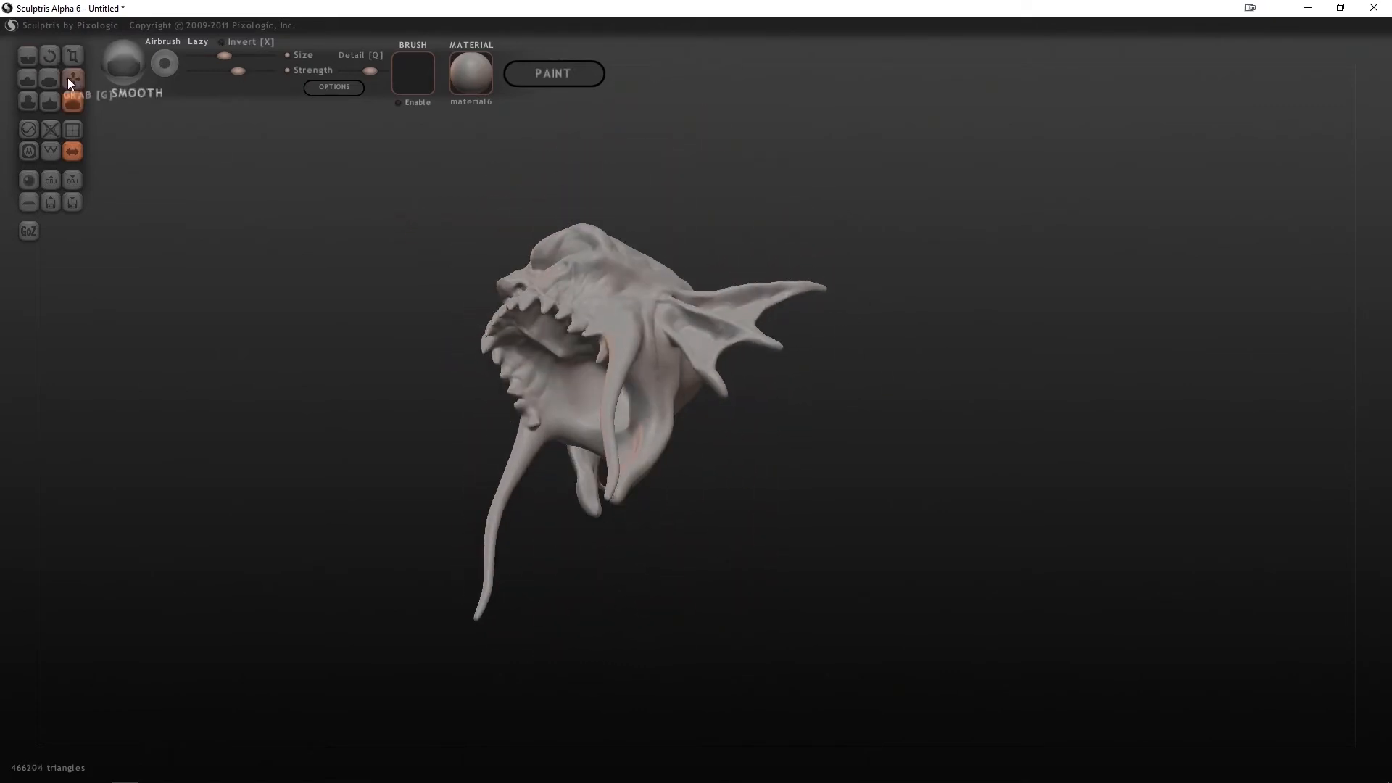
Adjust the underside of the jaw and the form behind it with a smaller Grab brush
{"action": "left_click", "coordinate": [73, 79]}
{"action": "right_click_drag", "start_coordinate": [652, 305], "coordinate": [600, 322]}
{"action": "left_click_drag", "start_coordinate": [601, 316], "coordinate": [628, 353]}
{"action": "mouse_move", "coordinate": [627, 352]}
{"action": "right_mouse_down"}
{"action": "mouse_move", "coordinate": [667, 310]}
{"action": "mouse_move", "coordinate": [605, 377]}
{"action": "mouse_move", "coordinate": [558, 366]}
{"action": "right_mouse_up"}
{"action": "left_click", "coordinate": [210, 56]}
{"action": "left_click", "coordinate": [211, 56]}
{"action": "right_click_drag", "start_coordinate": [653, 449], "coordinate": [631, 384]}
{"action": "left_click_drag", "start_coordinate": [611, 379], "coordinate": [622, 406]}
Reshape the back of the lower head and its hanging point with the Grab brush
{"action": "mouse_move", "coordinate": [732, 413]}
{"action": "right_mouse_down"}
{"action": "mouse_move", "coordinate": [995, 463]}
{"action": "mouse_move", "coordinate": [1044, 406]}
{"action": "right_mouse_up"}
{"action": "mouse_move", "coordinate": [727, 333]}
{"action": "left_mouse_down"}
{"action": "mouse_move", "coordinate": [777, 351]}
{"action": "mouse_move", "coordinate": [653, 385]}
{"action": "left_mouse_up"}
{"action": "left_click_drag", "start_coordinate": [628, 368], "coordinate": [633, 386]}
{"action": "left_click_drag", "start_coordinate": [836, 436], "coordinate": [874, 420]}
{"action": "mouse_move", "coordinate": [672, 416]}
{"action": "left_mouse_down"}
{"action": "mouse_move", "coordinate": [681, 436]}
{"action": "mouse_move", "coordinate": [533, 429]}
{"action": "left_mouse_up"}
{"action": "left_click_drag", "start_coordinate": [584, 402], "coordinate": [575, 416]}
{"action": "left_click_drag", "start_coordinate": [674, 435], "coordinate": [587, 427]}
{"action": "left_click_drag", "start_coordinate": [584, 406], "coordinate": [577, 419]}
{"action": "mouse_move", "coordinate": [703, 437]}
{"action": "left_mouse_down"}
{"action": "mouse_move", "coordinate": [846, 432]}
{"action": "mouse_move", "coordinate": [874, 404]}
{"action": "mouse_move", "coordinate": [715, 444]}
{"action": "mouse_move", "coordinate": [663, 439]}
{"action": "mouse_move", "coordinate": [699, 426]}
{"action": "left_mouse_up"}
{"action": "left_click", "coordinate": [221, 56]}
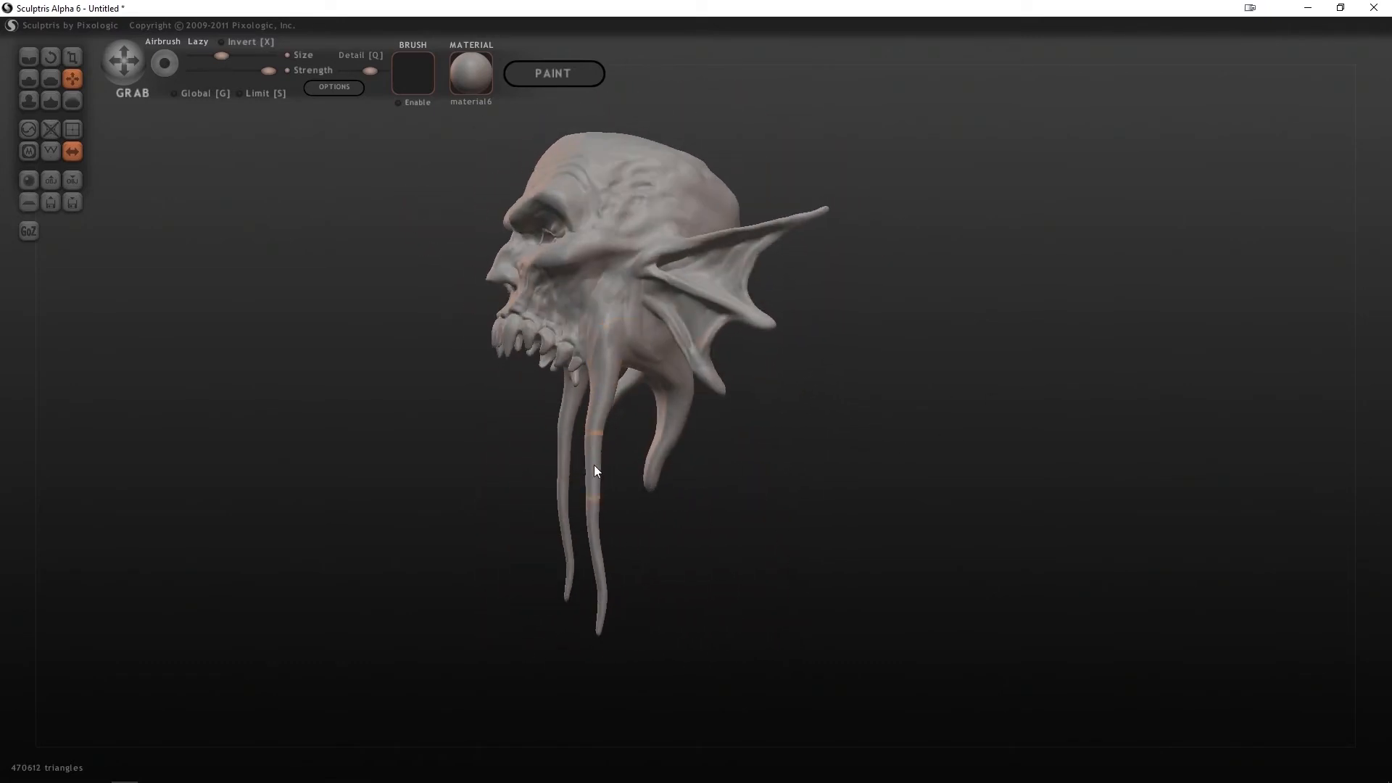
{"action": "left_click_drag", "start_coordinate": [531, 495], "coordinate": [671, 486]}
{"action": "left_click_drag", "start_coordinate": [870, 450], "coordinate": [1171, 465]}
Build up the pointed nape below the skull with the Draw brush and smooth it
{"action": "left_click", "coordinate": [30, 81]}
{"action": "left_click_drag", "start_coordinate": [806, 319], "coordinate": [767, 502]}
{"action": "mouse_move", "coordinate": [794, 403]}
{"action": "left_mouse_down"}
{"action": "mouse_move", "coordinate": [818, 326]}
{"action": "mouse_move", "coordinate": [773, 485]}
{"action": "left_mouse_up"}
{"action": "left_click", "coordinate": [209, 56]}
{"action": "left_click", "coordinate": [73, 101]}
{"action": "left_click", "coordinate": [224, 56]}
{"action": "left_click_drag", "start_coordinate": [579, 420], "coordinate": [507, 414]}
{"action": "left_click_drag", "start_coordinate": [801, 347], "coordinate": [812, 392]}
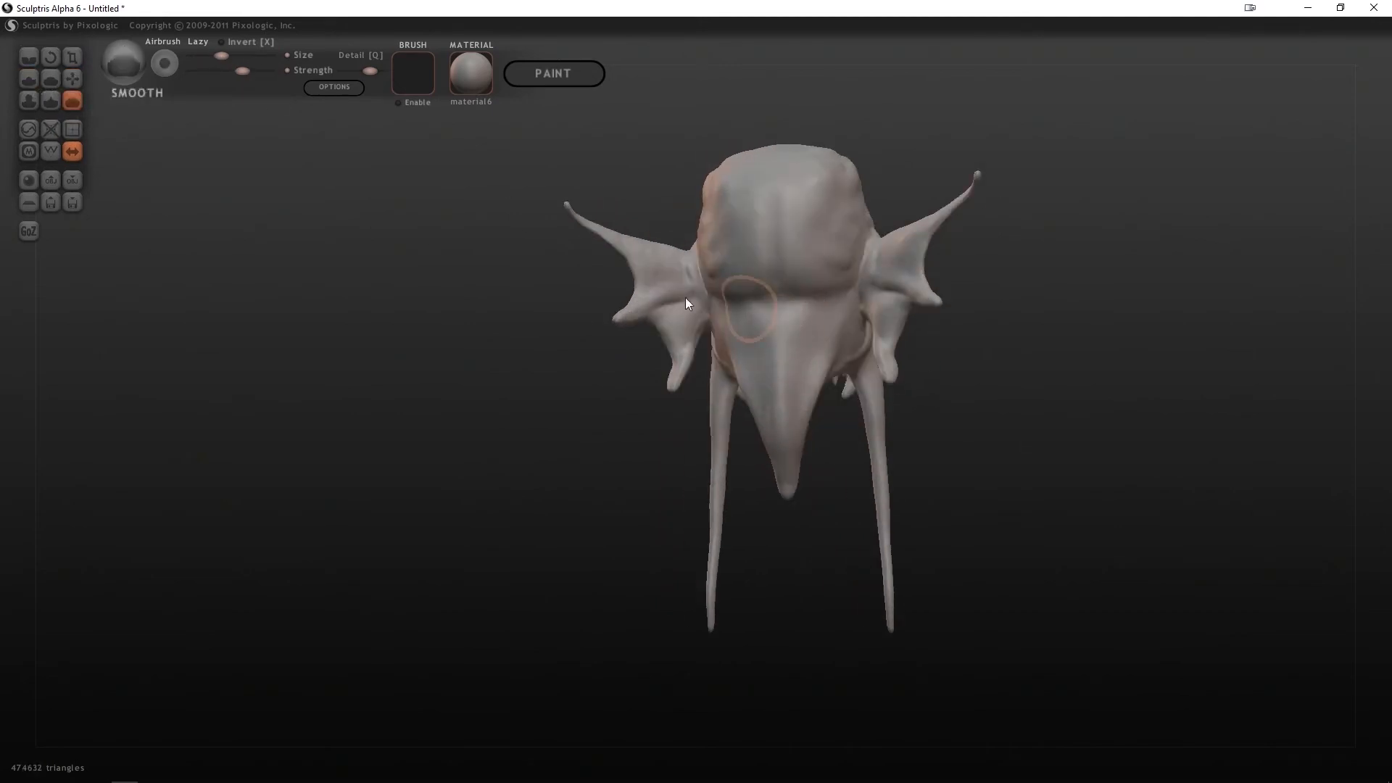
Carve a central spine and slanting grooves into the nape below the skull with the Crease brush
{"action": "left_click", "coordinate": [29, 57]}
{"action": "left_click_drag", "start_coordinate": [1024, 364], "coordinate": [957, 361]}
{"action": "left_click", "coordinate": [238, 71]}
{"action": "left_click", "coordinate": [216, 56]}
{"action": "mouse_move", "coordinate": [809, 304]}
{"action": "left_mouse_down"}
{"action": "mouse_move", "coordinate": [785, 351]}
{"action": "mouse_move", "coordinate": [786, 455]}
{"action": "left_mouse_up"}
{"action": "left_click_drag", "start_coordinate": [942, 392], "coordinate": [999, 377]}
{"action": "left_click_drag", "start_coordinate": [787, 335], "coordinate": [837, 320]}
{"action": "left_click_drag", "start_coordinate": [801, 378], "coordinate": [841, 337]}
{"action": "left_click_drag", "start_coordinate": [799, 394], "coordinate": [816, 374]}
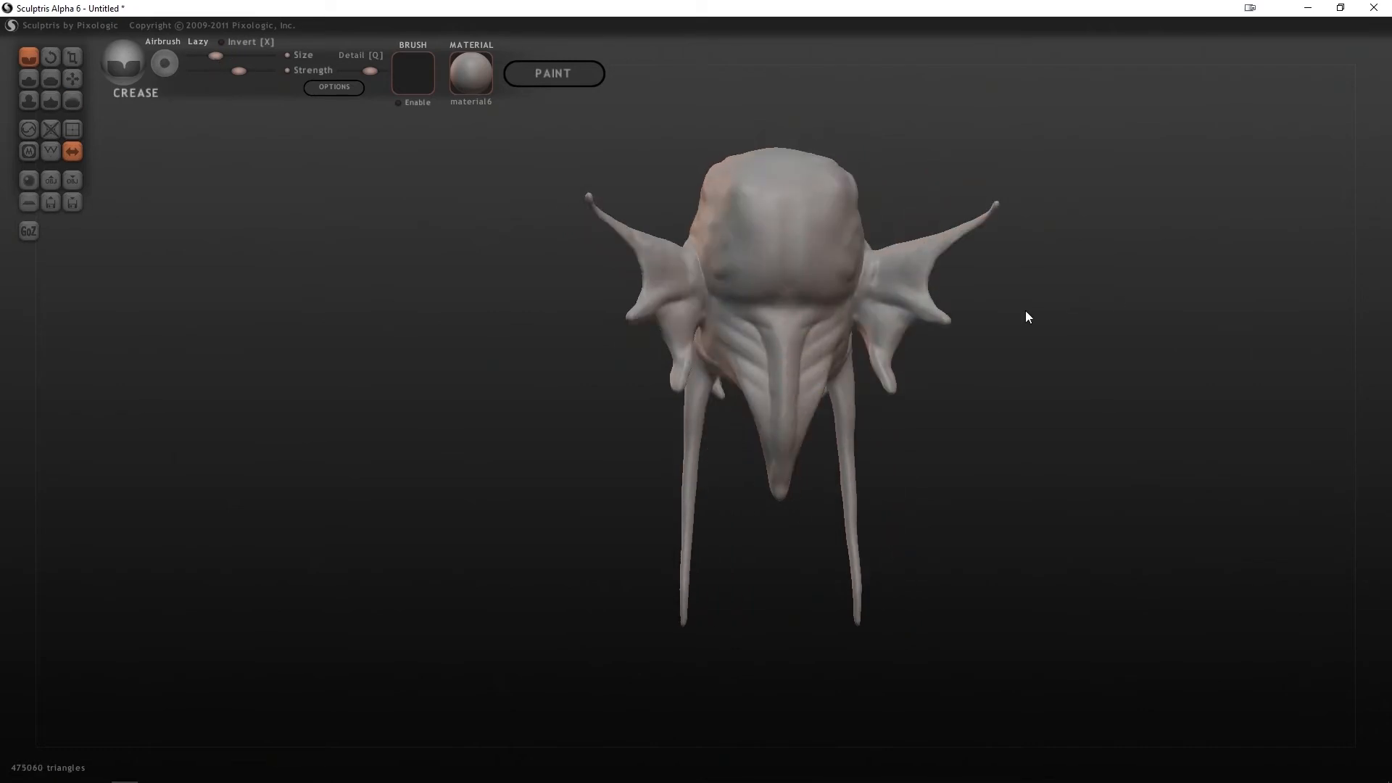
{"action": "left_click_drag", "start_coordinate": [961, 308], "coordinate": [1029, 316]}
{"action": "left_click_drag", "start_coordinate": [768, 332], "coordinate": [725, 336]}
{"action": "mouse_move", "coordinate": [971, 336]}
{"action": "left_mouse_down"}
{"action": "mouse_move", "coordinate": [1052, 336]}
{"action": "mouse_move", "coordinate": [863, 340]}
{"action": "left_mouse_up"}
Smooth the nape grooves and redefine the ridges along its sides with the Draw and Crease brushes
{"action": "left_click", "coordinate": [72, 100]}
{"action": "left_click", "coordinate": [216, 56]}
{"action": "mouse_move", "coordinate": [993, 406]}
{"action": "left_mouse_down"}
{"action": "mouse_move", "coordinate": [807, 454]}
{"action": "mouse_move", "coordinate": [805, 420]}
{"action": "left_mouse_up"}
{"action": "left_click", "coordinate": [29, 79]}
{"action": "left_click", "coordinate": [209, 56]}
{"action": "left_click_drag", "start_coordinate": [406, 420], "coordinate": [450, 355]}
{"action": "left_click_drag", "start_coordinate": [610, 385], "coordinate": [615, 435]}
{"action": "left_click", "coordinate": [29, 57]}
{"action": "left_click_drag", "start_coordinate": [435, 355], "coordinate": [413, 406]}
{"action": "mouse_move", "coordinate": [624, 390]}
{"action": "left_mouse_down"}
{"action": "mouse_move", "coordinate": [629, 363]}
{"action": "mouse_move", "coordinate": [624, 428]}
{"action": "left_mouse_up"}
Pull the side edges of the nape toward the lower ear lobes with the Grab brush
{"action": "left_click_drag", "start_coordinate": [819, 406], "coordinate": [1186, 370]}
{"action": "left_click", "coordinate": [73, 79]}
{"action": "left_click_drag", "start_coordinate": [997, 372], "coordinate": [950, 384]}
{"action": "scroll", "coordinate": [915, 385], "scroll_direction": "up", "scroll_amount": 3}
{"action": "left_click_drag", "start_coordinate": [918, 438], "coordinate": [631, 509], "text": "alt"}
{"action": "left_click_drag", "start_coordinate": [884, 471], "coordinate": [862, 493]}
{"action": "left_click_drag", "start_coordinate": [427, 341], "coordinate": [427, 322]}
{"action": "left_click_drag", "start_coordinate": [891, 471], "coordinate": [975, 441]}
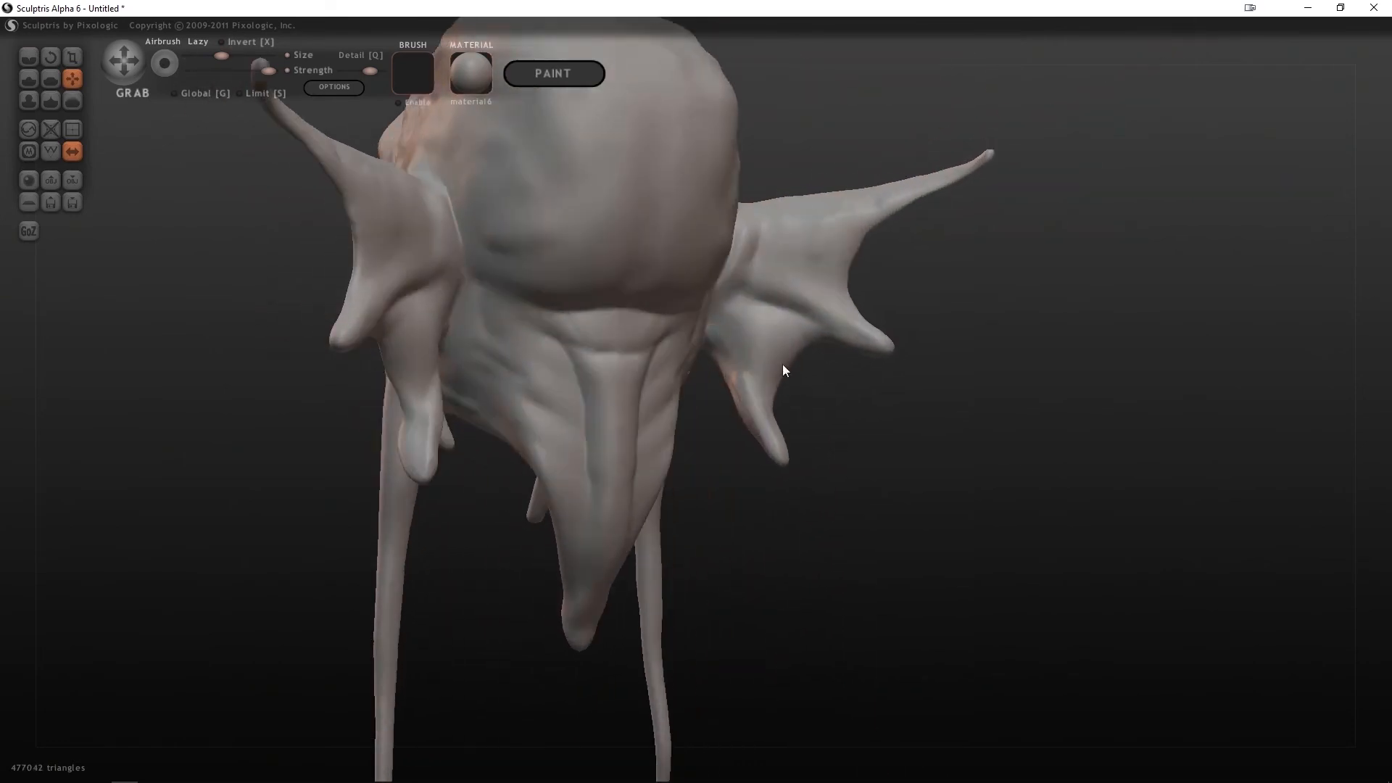
{"action": "left_click_drag", "start_coordinate": [464, 373], "coordinate": [464, 351]}
{"action": "left_click_drag", "start_coordinate": [943, 435], "coordinate": [848, 406]}
{"action": "left_click_drag", "start_coordinate": [665, 380], "coordinate": [698, 363]}
{"action": "mouse_move", "coordinate": [932, 410]}
{"action": "left_mouse_down"}
{"action": "mouse_move", "coordinate": [694, 384]}
{"action": "mouse_move", "coordinate": [715, 379]}
{"action": "left_mouse_up"}
Refine the junction between the nape and the lower ears from several sides with the Grab brush
{"action": "left_click_drag", "start_coordinate": [899, 391], "coordinate": [1116, 384]}
{"action": "left_click_drag", "start_coordinate": [964, 392], "coordinate": [881, 388]}
{"action": "left_click_drag", "start_coordinate": [406, 372], "coordinate": [427, 362]}
{"action": "left_click_drag", "start_coordinate": [914, 392], "coordinate": [1131, 362]}
{"action": "left_click_drag", "start_coordinate": [907, 348], "coordinate": [725, 406]}
{"action": "left_click_drag", "start_coordinate": [435, 395], "coordinate": [446, 411]}
{"action": "left_click_drag", "start_coordinate": [907, 435], "coordinate": [819, 449]}
{"action": "left_click_drag", "start_coordinate": [482, 428], "coordinate": [488, 410]}
{"action": "left_click_drag", "start_coordinate": [704, 469], "coordinate": [812, 457]}
{"action": "left_click_drag", "start_coordinate": [437, 424], "coordinate": [445, 401]}
{"action": "mouse_move", "coordinate": [899, 435]}
{"action": "left_mouse_down"}
{"action": "mouse_move", "coordinate": [950, 434]}
{"action": "mouse_move", "coordinate": [670, 427]}
{"action": "mouse_move", "coordinate": [613, 483]}
{"action": "left_mouse_up"}
Reshape and lengthen the pointed tip of the nape with the Grab brush
{"action": "left_click", "coordinate": [72, 81]}
{"action": "mouse_move", "coordinate": [584, 605]}
{"action": "left_mouse_down"}
{"action": "mouse_move", "coordinate": [603, 506]}
{"action": "mouse_move", "coordinate": [608, 554]}
{"action": "left_mouse_up"}
{"action": "left_click_drag", "start_coordinate": [696, 400], "coordinate": [670, 451]}
{"action": "left_click_drag", "start_coordinate": [623, 566], "coordinate": [630, 659]}
{"action": "left_click_drag", "start_coordinate": [696, 458], "coordinate": [688, 477]}
Add raised ridges between the ear and the nape with the Draw brush
{"action": "left_click", "coordinate": [30, 82]}
{"action": "left_click_drag", "start_coordinate": [518, 416], "coordinate": [563, 471]}
{"action": "left_click_drag", "start_coordinate": [740, 342], "coordinate": [667, 456]}
Reduce the mesh density around the ear and nape, smooth the area and hide the wireframe
{"action": "left_click", "coordinate": [28, 129]}
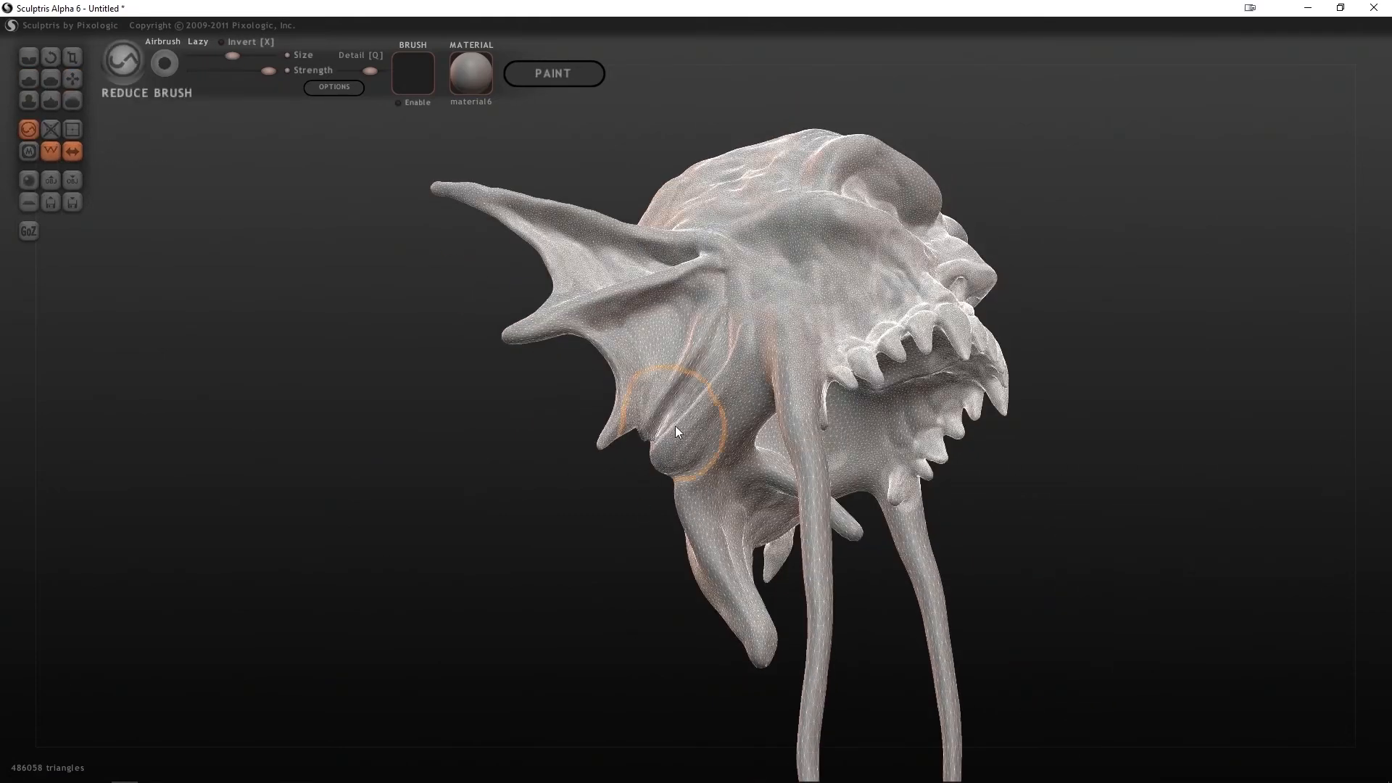
{"action": "left_click", "coordinate": [72, 101]}
{"action": "mouse_move", "coordinate": [654, 437]}
{"action": "left_mouse_down"}
{"action": "mouse_move", "coordinate": [650, 426]}
{"action": "mouse_move", "coordinate": [652, 438]}
{"action": "left_mouse_up"}
{"action": "mouse_move", "coordinate": [616, 493]}
{"action": "left_mouse_down"}
{"action": "mouse_move", "coordinate": [953, 576]}
{"action": "mouse_move", "coordinate": [967, 562]}
{"action": "left_mouse_up"}
{"action": "mouse_move", "coordinate": [705, 428]}
{"action": "left_mouse_down"}
{"action": "mouse_move", "coordinate": [699, 440]}
{"action": "mouse_move", "coordinate": [1038, 342]}
{"action": "mouse_move", "coordinate": [781, 340]}
{"action": "left_mouse_up"}
{"action": "key", "text": "w"}
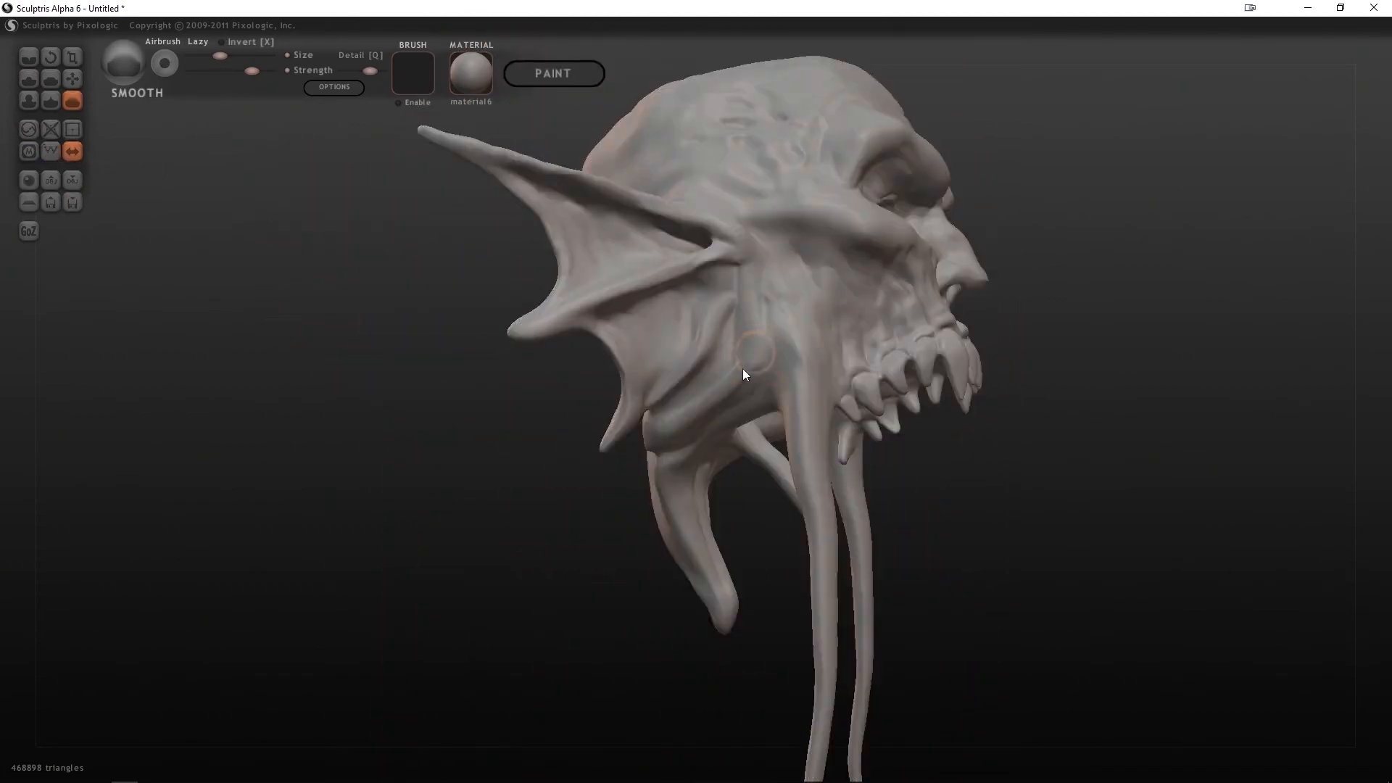
Pull the lumps beneath the ears downward with a smaller Grab brush
{"action": "left_click_drag", "start_coordinate": [1109, 424], "coordinate": [1349, 385]}
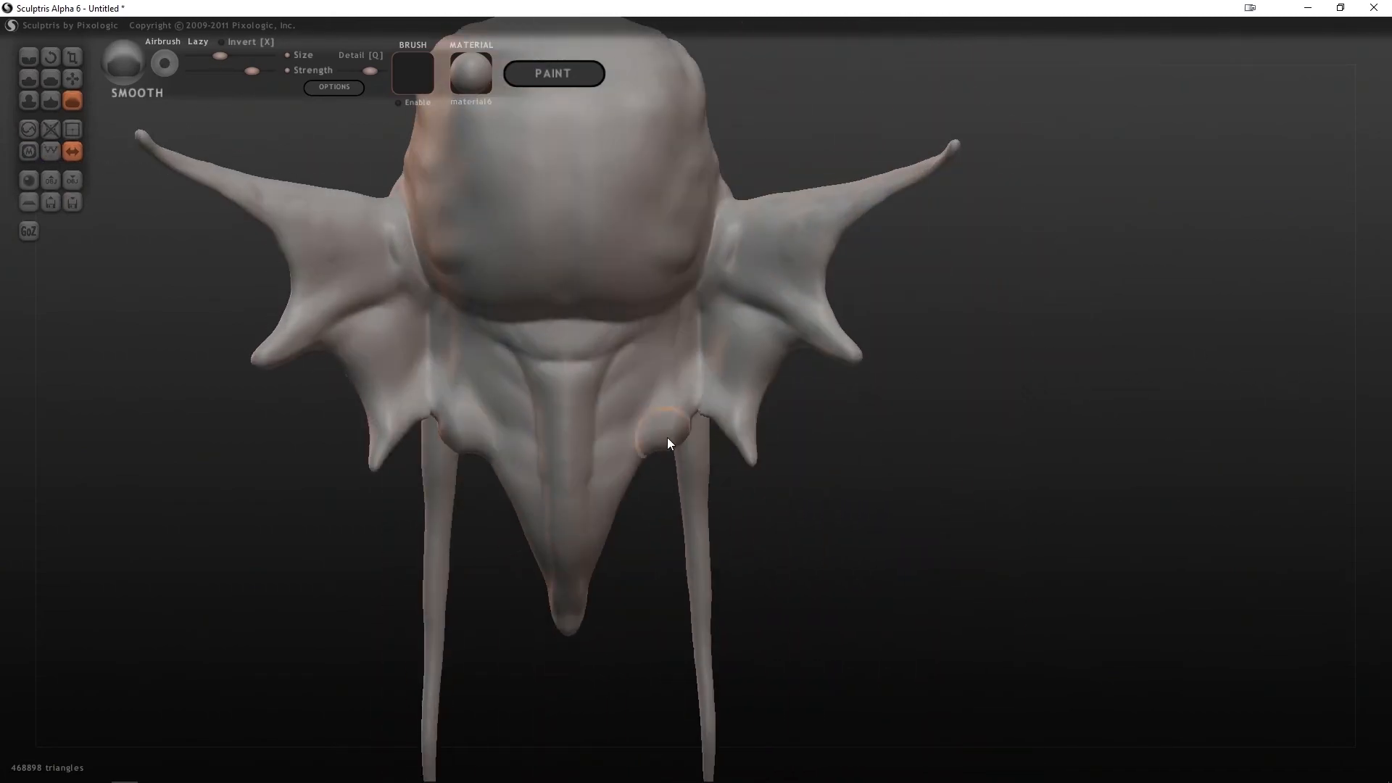
{"action": "left_click", "coordinate": [72, 79]}
{"action": "left_click", "coordinate": [218, 57]}
{"action": "left_click_drag", "start_coordinate": [646, 451], "coordinate": [638, 499]}
{"action": "left_click_drag", "start_coordinate": [988, 454], "coordinate": [703, 485]}
{"action": "left_click_drag", "start_coordinate": [726, 586], "coordinate": [714, 574]}
{"action": "left_click_drag", "start_coordinate": [1109, 457], "coordinate": [927, 467]}
{"action": "left_click_drag", "start_coordinate": [889, 481], "coordinate": [886, 517]}
Adjust the forms behind and inside the open jaw from the front with the Grab brush
{"action": "left_click_drag", "start_coordinate": [856, 538], "coordinate": [1074, 436]}
{"action": "left_click_drag", "start_coordinate": [698, 464], "coordinate": [696, 435]}
{"action": "left_click_drag", "start_coordinate": [1087, 442], "coordinate": [924, 384]}
{"action": "left_click_drag", "start_coordinate": [919, 420], "coordinate": [890, 421]}
{"action": "left_click_drag", "start_coordinate": [878, 420], "coordinate": [880, 412]}
{"action": "mouse_move", "coordinate": [1131, 450]}
{"action": "left_mouse_down"}
{"action": "mouse_move", "coordinate": [945, 498]}
{"action": "mouse_move", "coordinate": [1130, 471]}
{"action": "left_mouse_up"}
{"action": "left_click_drag", "start_coordinate": [984, 516], "coordinate": [979, 514]}
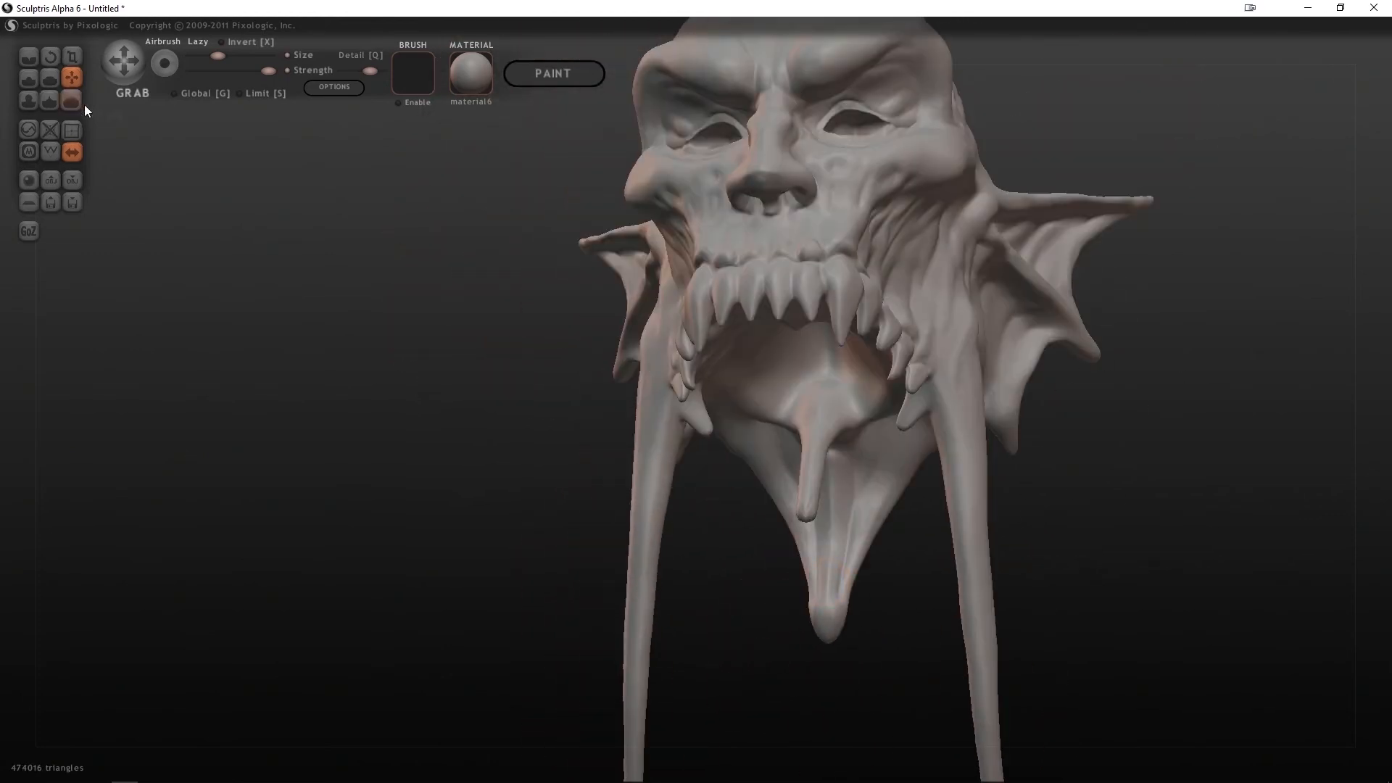
Tweak the hanging forms below the jaw with a small Grab brush
{"action": "left_click", "coordinate": [73, 101]}
{"action": "left_click", "coordinate": [73, 79]}
{"action": "left_click", "coordinate": [211, 56]}
{"action": "left_click_drag", "start_coordinate": [829, 629], "coordinate": [1080, 587]}
{"action": "left_click_drag", "start_coordinate": [702, 606], "coordinate": [693, 609]}
{"action": "left_click_drag", "start_coordinate": [913, 565], "coordinate": [829, 430]}
{"action": "scroll", "coordinate": [957, 500], "scroll_direction": "down", "scroll_amount": 3}
{"action": "scroll", "coordinate": [864, 484], "scroll_direction": "up", "scroll_amount": 3}
Nudge small details of the face and cheeks with the Grab brush at reduced sizes
{"action": "left_click", "coordinate": [224, 56]}
{"action": "left_click", "coordinate": [219, 56]}
{"action": "left_click", "coordinate": [215, 56]}
{"action": "left_click_drag", "start_coordinate": [453, 250], "coordinate": [444, 245]}
{"action": "left_click_drag", "start_coordinate": [586, 360], "coordinate": [584, 355]}
{"action": "left_click", "coordinate": [207, 56]}
{"action": "left_click_drag", "start_coordinate": [551, 210], "coordinate": [548, 228]}
{"action": "left_click", "coordinate": [211, 56]}
{"action": "left_click_drag", "start_coordinate": [564, 316], "coordinate": [536, 282]}
Pull a second pair of long tendrils down behind the outer tusks with the Grab brush
{"action": "left_click_drag", "start_coordinate": [449, 377], "coordinate": [803, 324]}
{"action": "left_click_drag", "start_coordinate": [1043, 363], "coordinate": [806, 376]}
{"action": "left_click_drag", "start_coordinate": [578, 427], "coordinate": [581, 494]}
{"action": "left_click_drag", "start_coordinate": [1159, 326], "coordinate": [786, 319]}
{"action": "left_click_drag", "start_coordinate": [745, 446], "coordinate": [752, 602]}
{"action": "left_click_drag", "start_coordinate": [964, 427], "coordinate": [829, 432]}
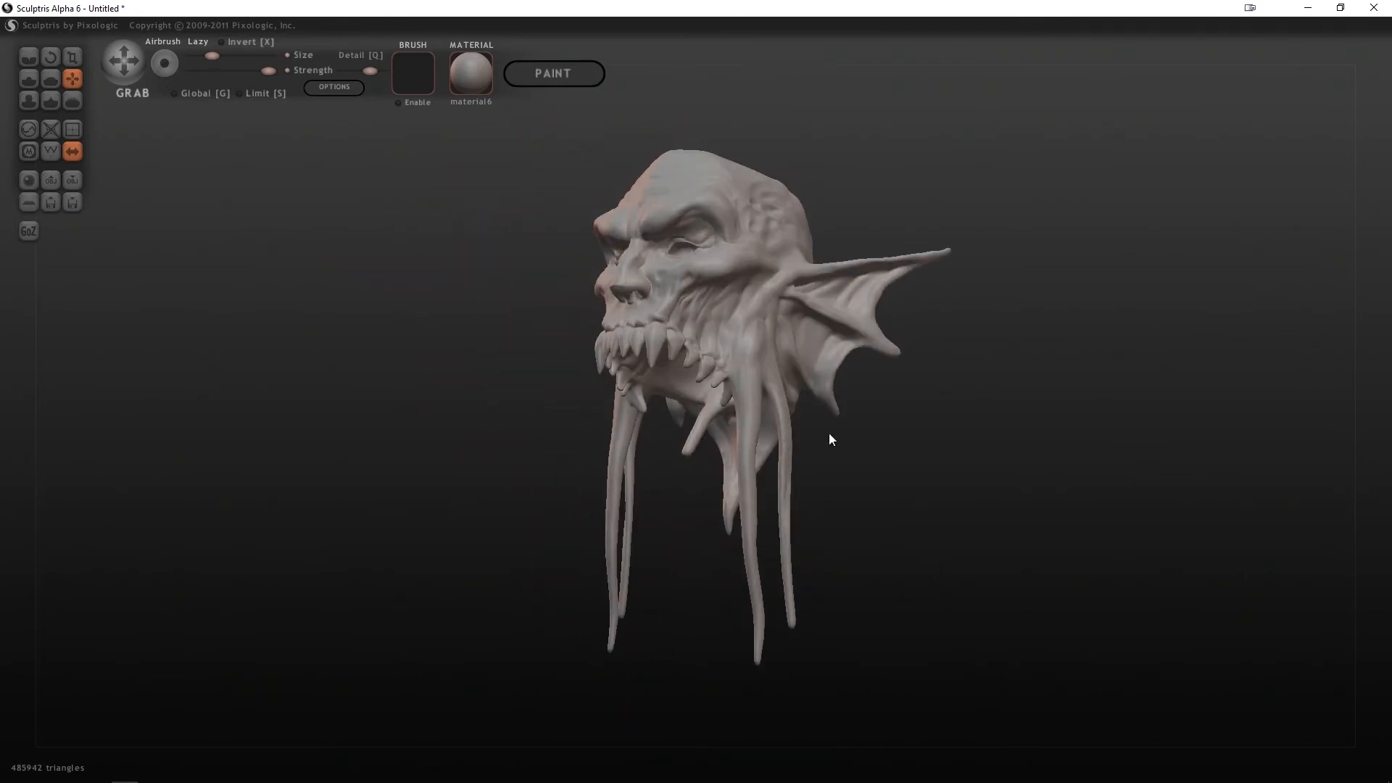
Thicken the new pair of tendrils with the Inflate brush
{"action": "left_click", "coordinate": [29, 100]}
{"action": "mouse_move", "coordinate": [660, 500]}
{"action": "left_mouse_down"}
{"action": "mouse_move", "coordinate": [775, 424]}
{"action": "mouse_move", "coordinate": [790, 602]}
{"action": "left_mouse_up"}
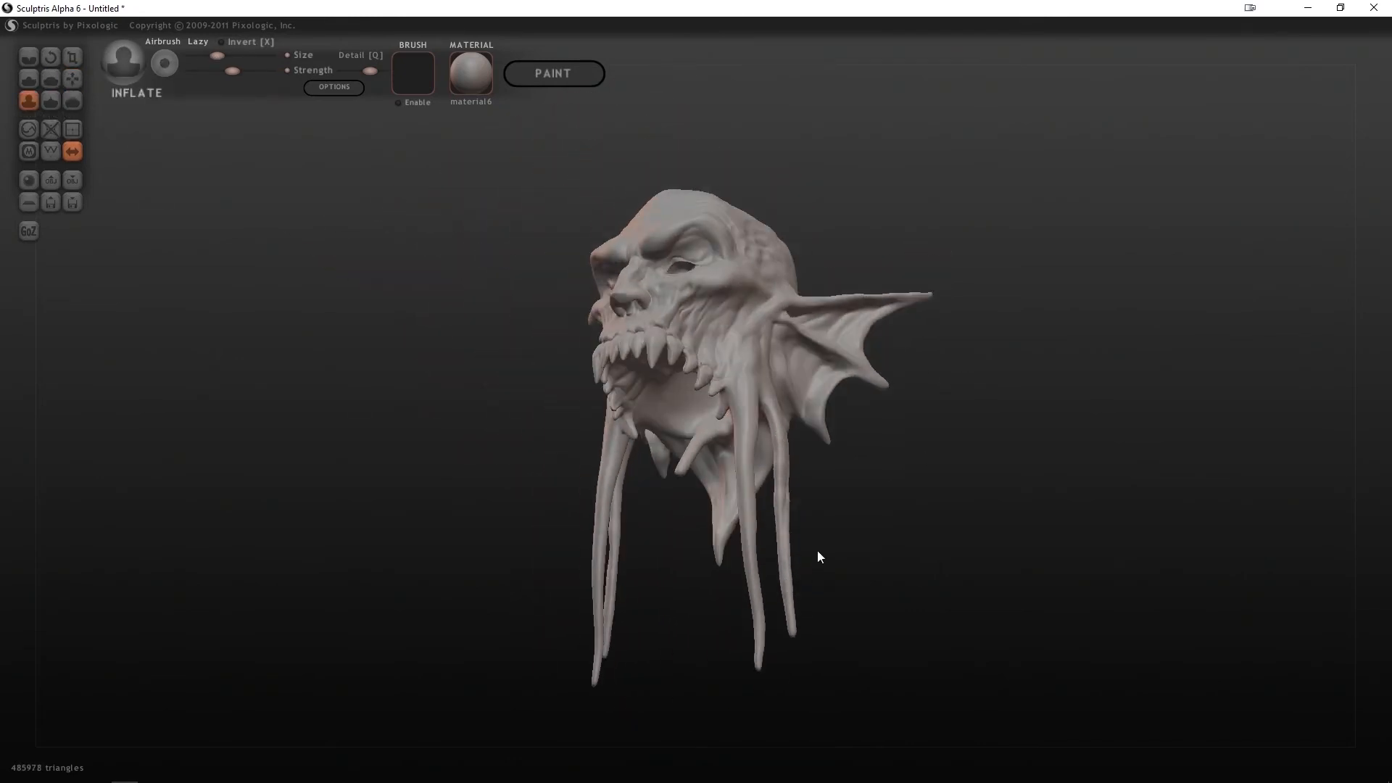
{"action": "left_click_drag", "start_coordinate": [816, 550], "coordinate": [1037, 514]}
{"action": "left_click_drag", "start_coordinate": [584, 411], "coordinate": [581, 427]}
{"action": "mouse_move", "coordinate": [674, 406]}
{"action": "left_mouse_down"}
{"action": "mouse_move", "coordinate": [876, 345]}
{"action": "mouse_move", "coordinate": [858, 349]}
{"action": "mouse_move", "coordinate": [879, 501]}
{"action": "left_mouse_up"}
Smooth the tendrils along their length with a larger Smooth brush
{"action": "left_click_drag", "start_coordinate": [1152, 420], "coordinate": [833, 370]}
{"action": "left_click", "coordinate": [73, 101]}
{"action": "left_click", "coordinate": [223, 56]}
{"action": "mouse_move", "coordinate": [450, 421]}
{"action": "left_mouse_down"}
{"action": "mouse_move", "coordinate": [580, 406]}
{"action": "mouse_move", "coordinate": [634, 650]}
{"action": "left_mouse_up"}
{"action": "left_click_drag", "start_coordinate": [1008, 384], "coordinate": [844, 335]}
{"action": "left_click_drag", "start_coordinate": [493, 508], "coordinate": [484, 580]}
{"action": "left_click_drag", "start_coordinate": [914, 384], "coordinate": [903, 341]}
Adjust the curve and position of the second pair of tendrils with a larger Grab brush
{"action": "left_click", "coordinate": [72, 79]}
{"action": "left_click", "coordinate": [226, 56]}
{"action": "left_click_drag", "start_coordinate": [732, 500], "coordinate": [711, 558]}
{"action": "left_click_drag", "start_coordinate": [957, 463], "coordinate": [601, 420]}
{"action": "left_click_drag", "start_coordinate": [776, 397], "coordinate": [689, 395]}
{"action": "left_click", "coordinate": [29, 60]}
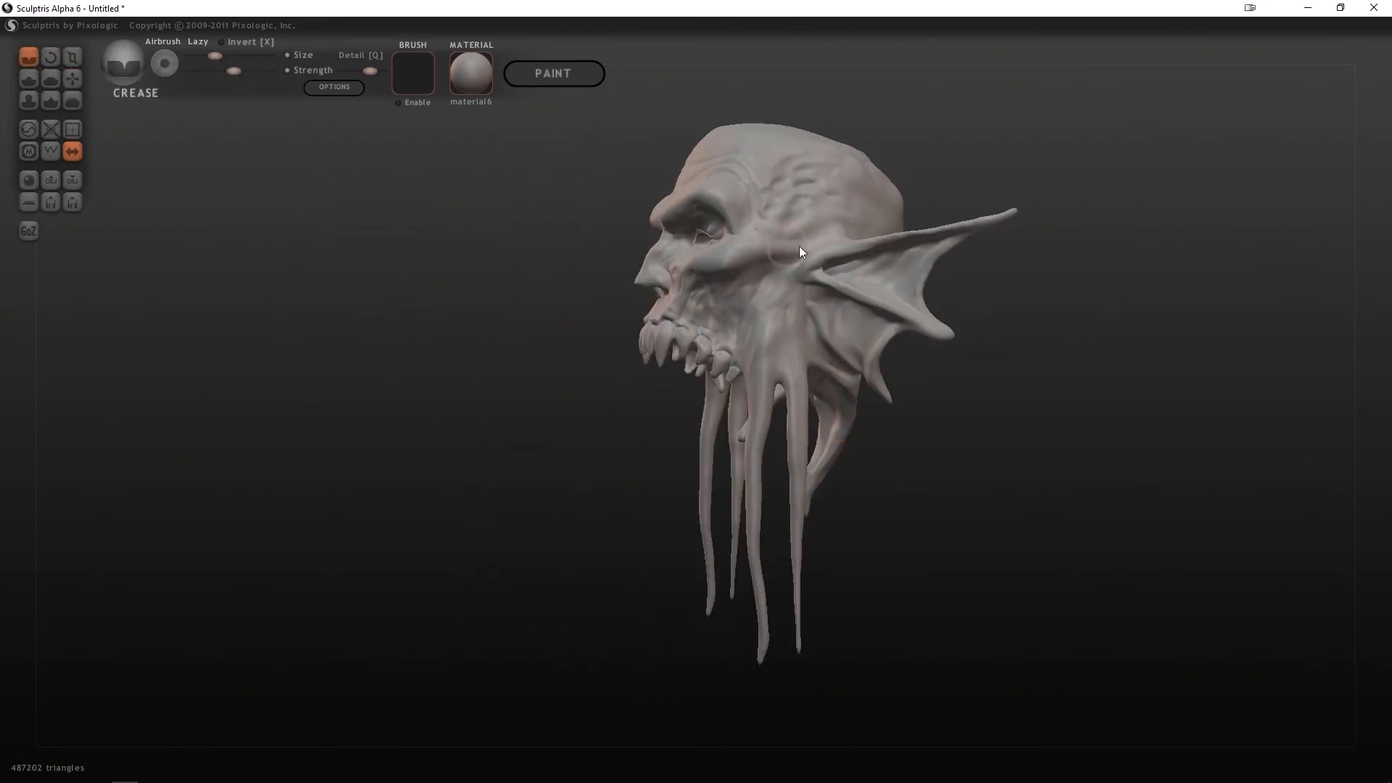
{"action": "left_click_drag", "start_coordinate": [968, 340], "coordinate": [947, 272]}
{"action": "left_click", "coordinate": [71, 79]}
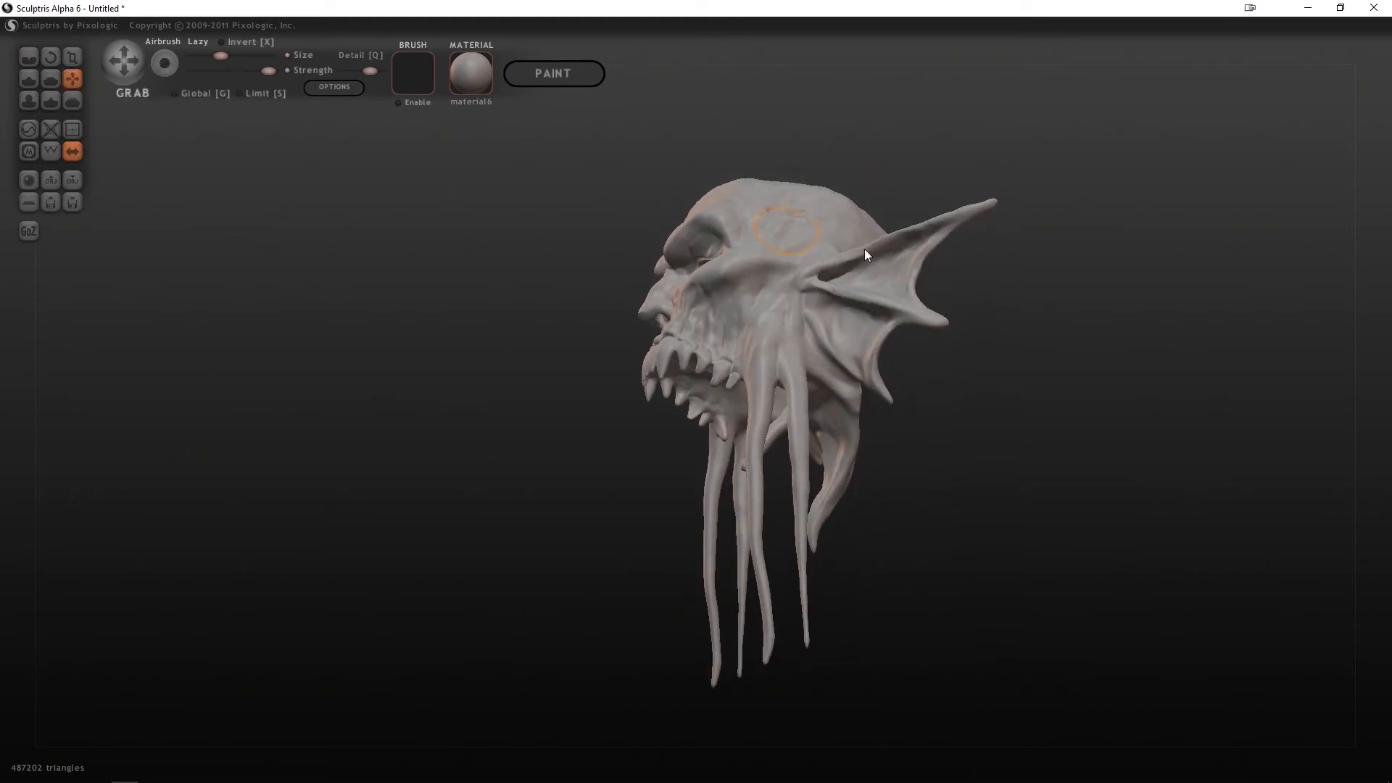
{"action": "left_click_drag", "start_coordinate": [848, 410], "coordinate": [790, 381]}
{"action": "mouse_move", "coordinate": [797, 633]}
{"action": "left_mouse_down"}
{"action": "mouse_move", "coordinate": [1075, 389]}
{"action": "mouse_move", "coordinate": [1100, 329]}
{"action": "mouse_move", "coordinate": [885, 382]}
{"action": "mouse_move", "coordinate": [798, 326]}
{"action": "mouse_move", "coordinate": [976, 336]}
{"action": "mouse_move", "coordinate": [979, 356]}
{"action": "left_mouse_up"}
Add a round lump below the ear with the Draw brush and save the sculpt as Vargouille1
{"action": "left_click", "coordinate": [28, 79]}
{"action": "scroll", "coordinate": [652, 191], "scroll_direction": "up", "scroll_amount": 1}
{"action": "middle_click_drag", "start_coordinate": [712, 276], "coordinate": [671, 283]}
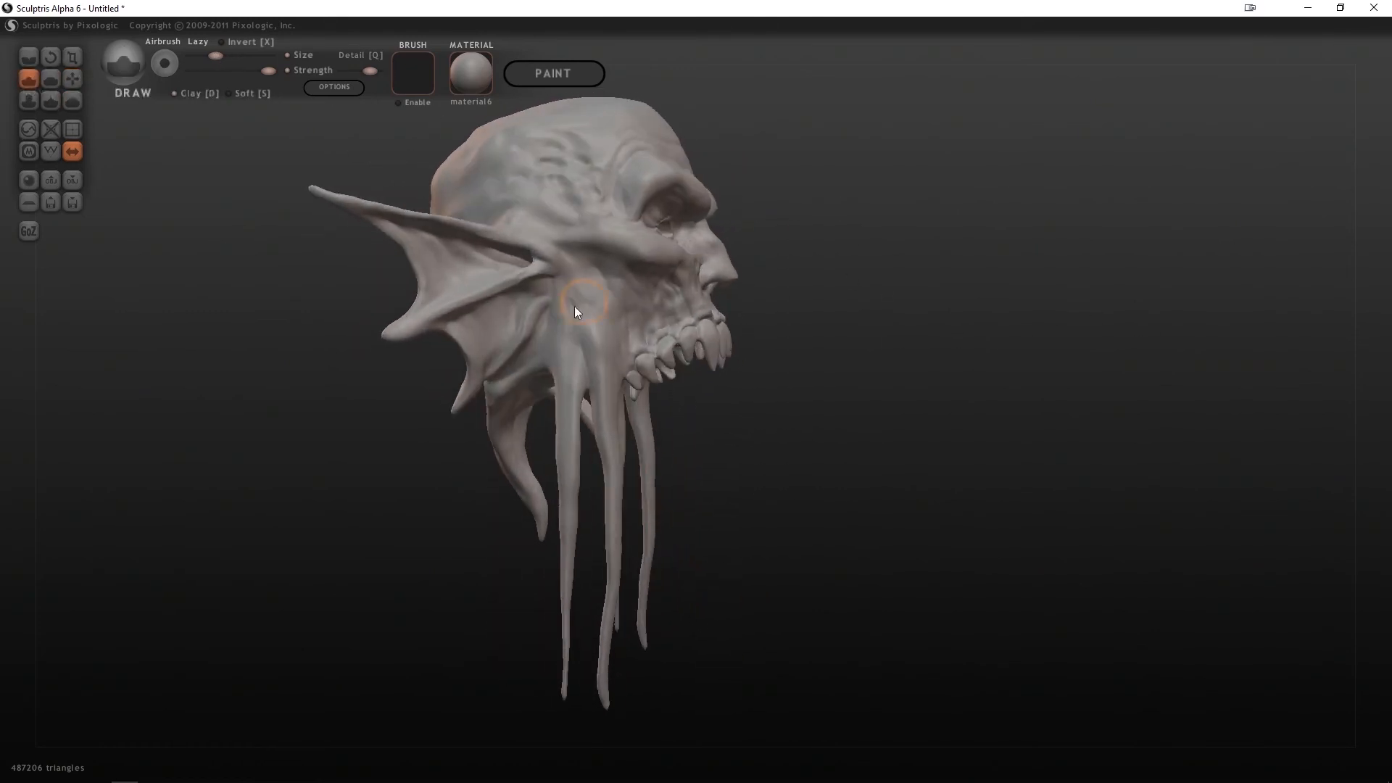
{"action": "left_click", "coordinate": [71, 201]}
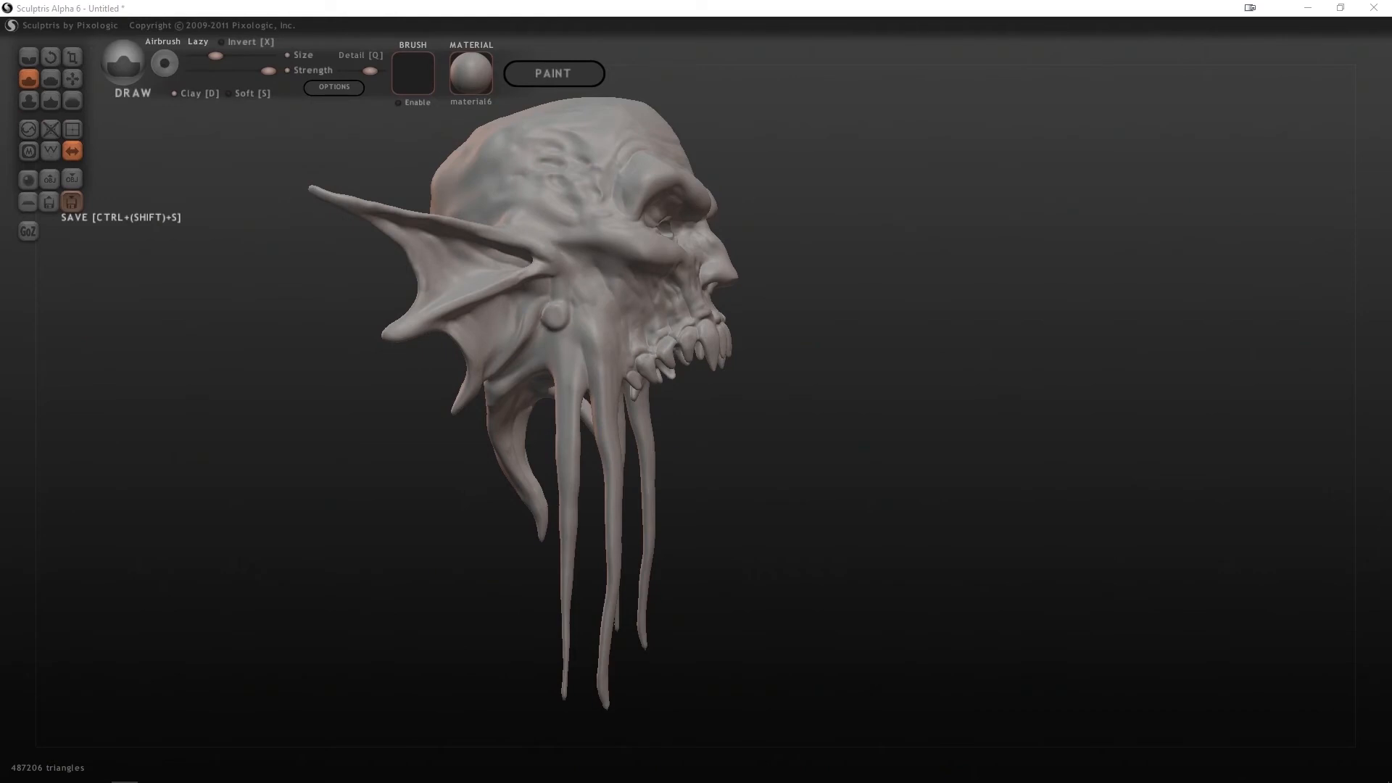
{"action": "key", "text": "Return"}
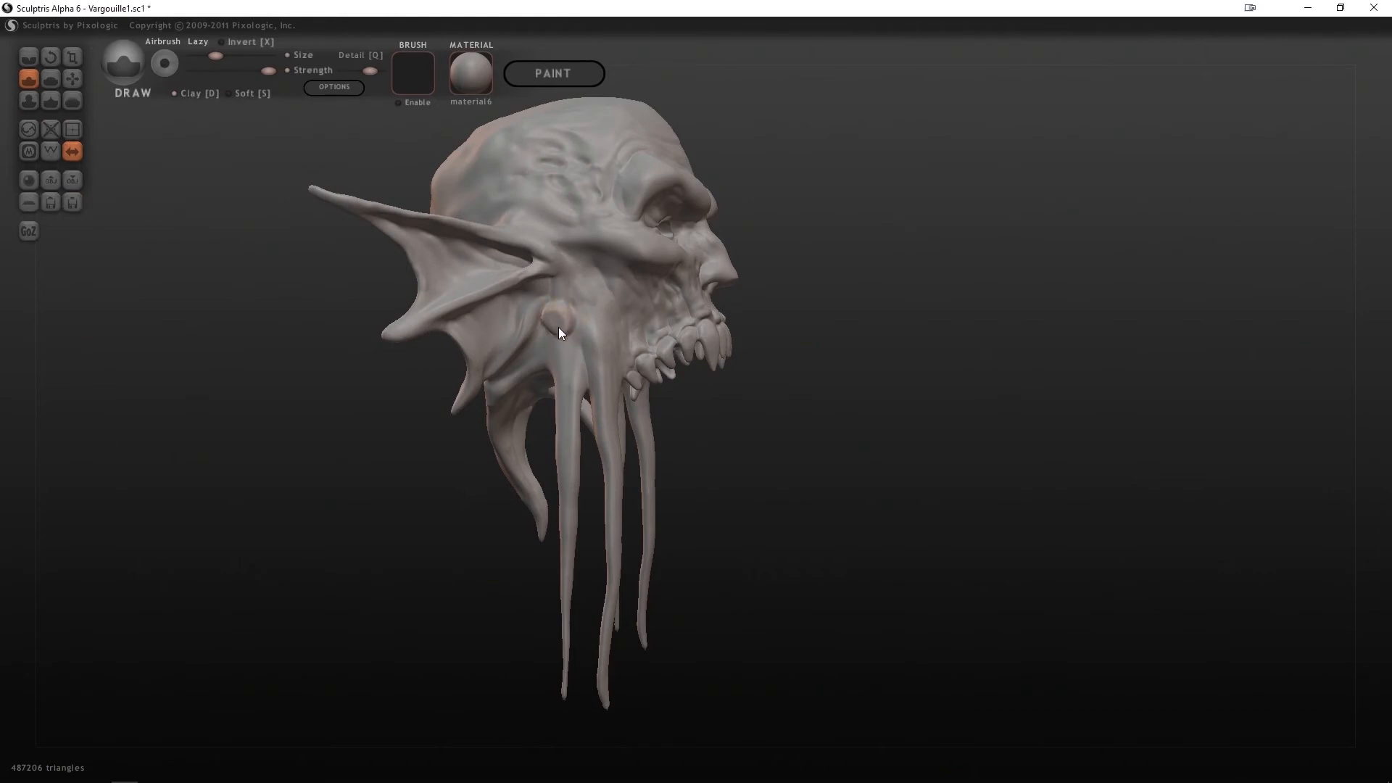
Pull the lump below the ear down into a third long tendril on each side with the Grab brush
{"action": "right_click_drag", "start_coordinate": [558, 328], "coordinate": [537, 258]}
{"action": "left_click", "coordinate": [72, 79]}
{"action": "right_click_drag", "start_coordinate": [312, 120], "coordinate": [241, 96]}
{"action": "left_click_drag", "start_coordinate": [241, 96], "coordinate": [217, 100]}
{"action": "scroll", "coordinate": [498, 322], "scroll_direction": "down", "scroll_amount": 1}
{"action": "left_click_drag", "start_coordinate": [498, 322], "coordinate": [493, 330]}
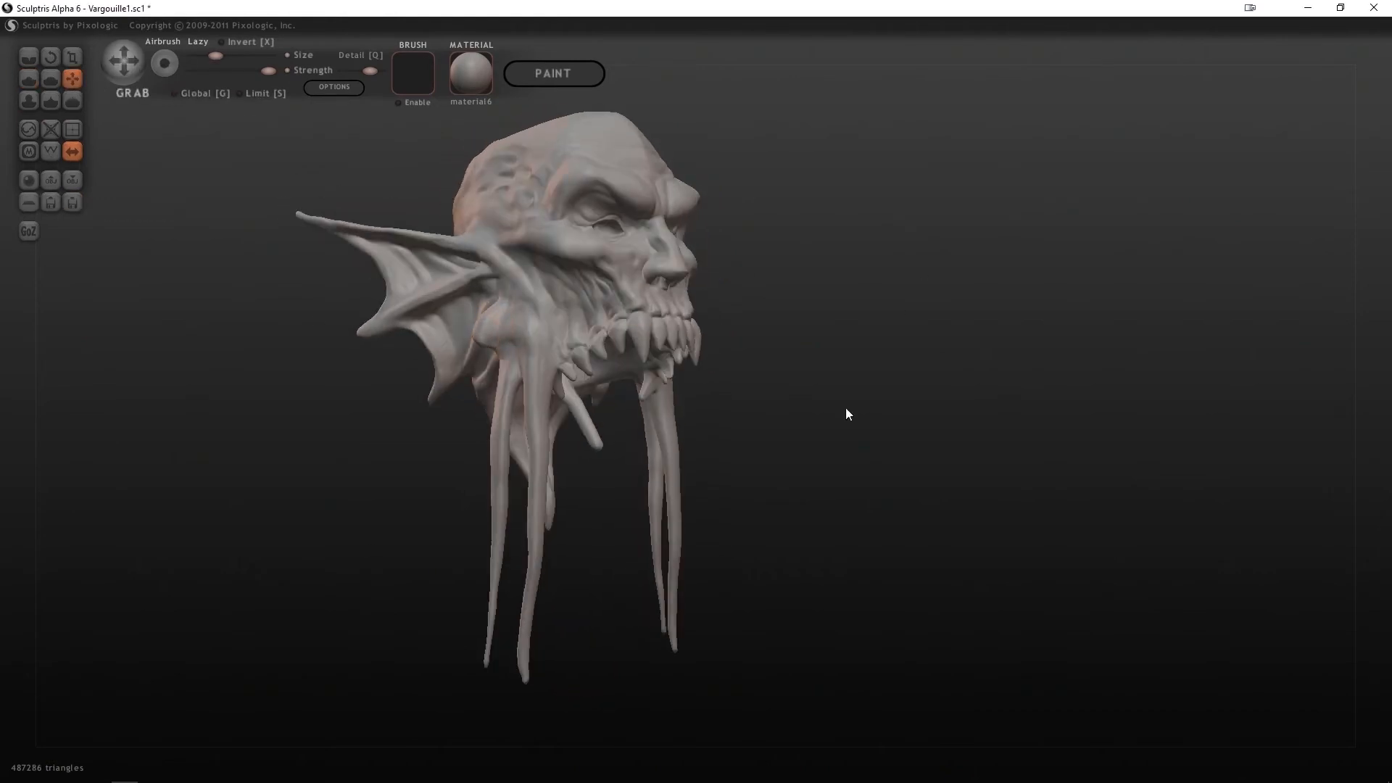
{"action": "left_click_drag", "start_coordinate": [846, 407], "coordinate": [1000, 395]}
{"action": "left_click_drag", "start_coordinate": [906, 391], "coordinate": [725, 398]}
{"action": "left_click_drag", "start_coordinate": [470, 356], "coordinate": [475, 384]}
{"action": "left_click_drag", "start_coordinate": [848, 341], "coordinate": [957, 268]}
{"action": "left_click_drag", "start_coordinate": [538, 319], "coordinate": [513, 646]}
{"action": "left_click_drag", "start_coordinate": [790, 400], "coordinate": [884, 373]}
Build up the root of the third tendril with the Draw brush and smooth the tendril along its length
{"action": "left_click", "coordinate": [29, 79]}
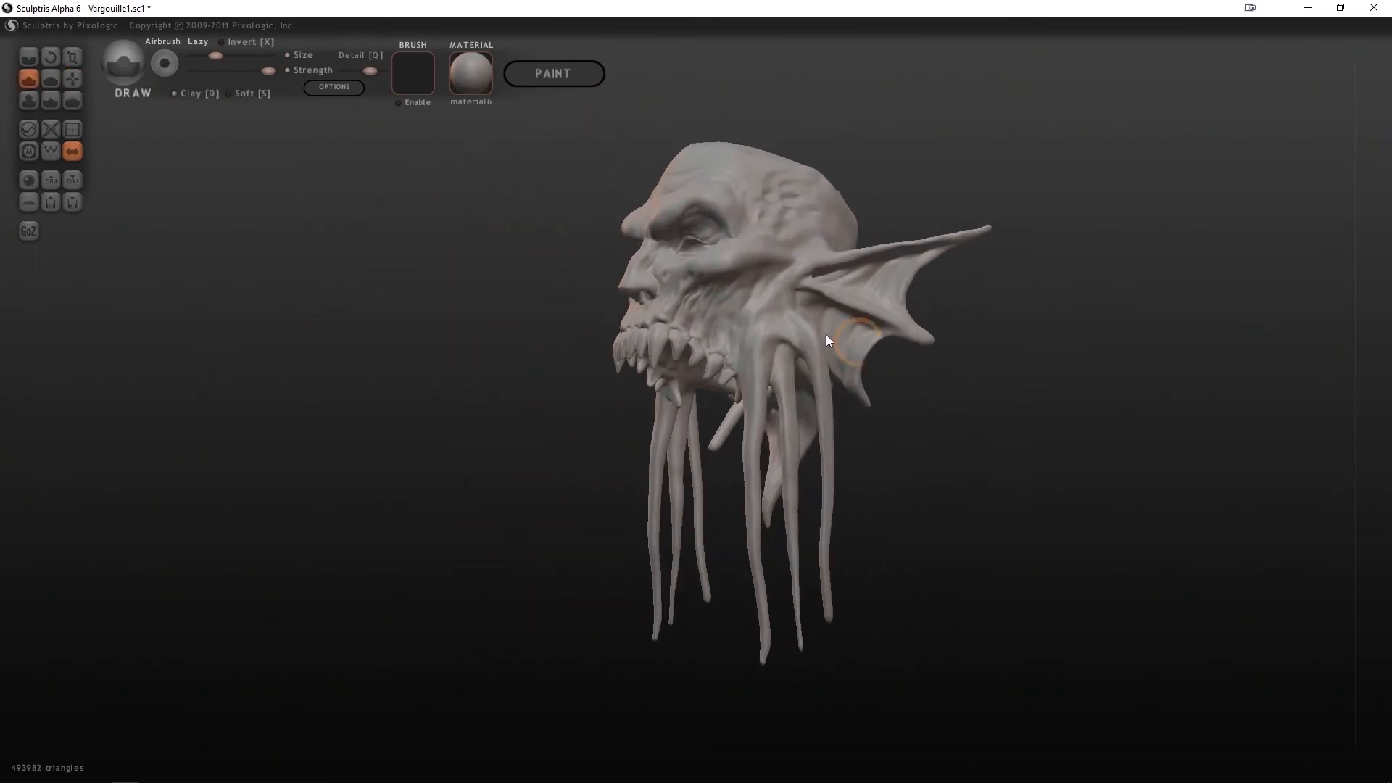
{"action": "mouse_move", "coordinate": [786, 348]}
{"action": "left_mouse_down"}
{"action": "mouse_move", "coordinate": [1142, 331]}
{"action": "mouse_move", "coordinate": [633, 276]}
{"action": "left_mouse_up"}
{"action": "key", "text": "shift"}
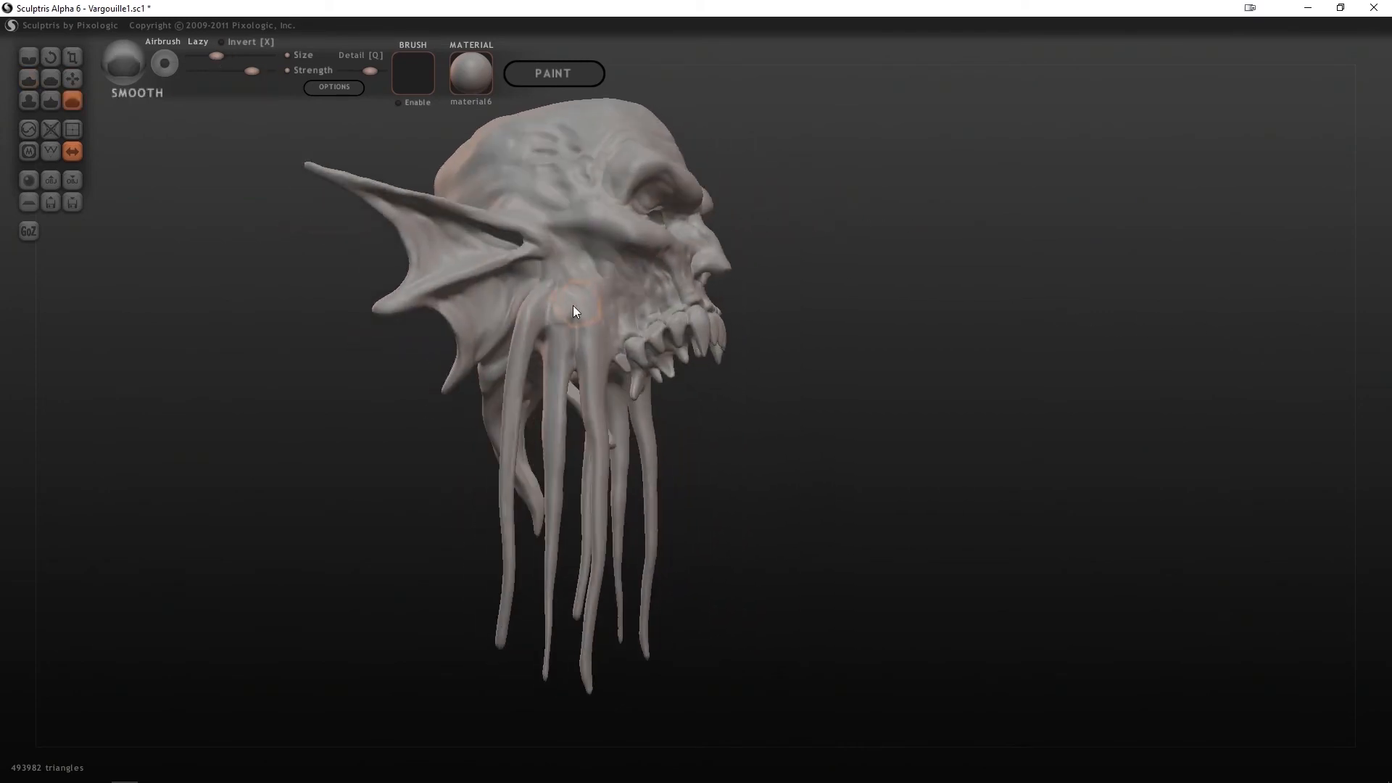
{"action": "mouse_move", "coordinate": [501, 553]}
{"action": "left_mouse_down"}
{"action": "mouse_move", "coordinate": [839, 320]}
{"action": "mouse_move", "coordinate": [913, 354]}
{"action": "left_mouse_up"}
Cut grooves around the ear base and the tendril roots with the Crease brush
{"action": "key", "text": "c"}
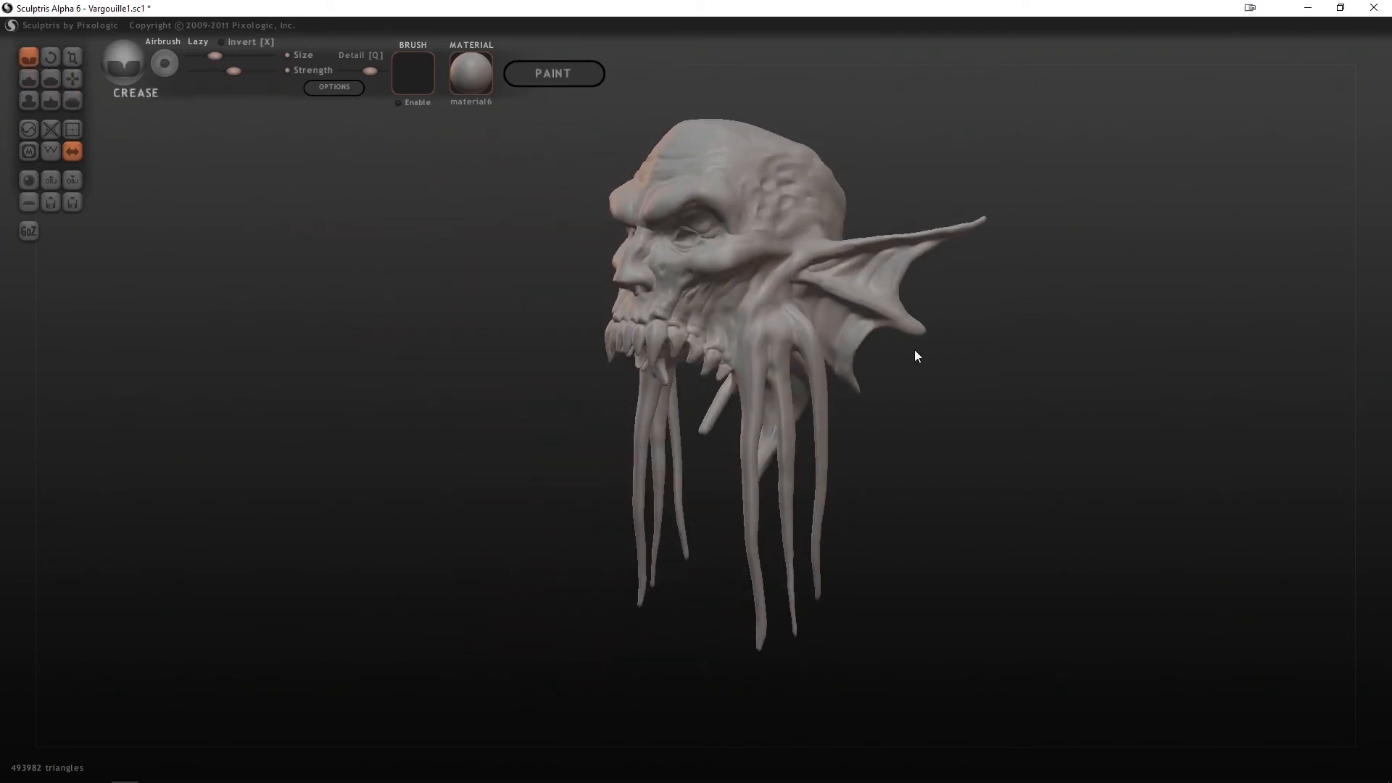
{"action": "left_click_drag", "start_coordinate": [215, 58], "coordinate": [216, 58]}
{"action": "left_click_drag", "start_coordinate": [464, 217], "coordinate": [522, 254]}
{"action": "left_click", "coordinate": [722, 358]}
{"action": "mouse_move", "coordinate": [880, 265]}
{"action": "left_mouse_down"}
{"action": "mouse_move", "coordinate": [1076, 329]}
{"action": "mouse_move", "coordinate": [988, 372]}
{"action": "mouse_move", "coordinate": [795, 411]}
{"action": "mouse_move", "coordinate": [1035, 336]}
{"action": "mouse_move", "coordinate": [677, 295]}
{"action": "left_mouse_up"}
Build up a small lump behind the existing tendrils with a smaller Draw brush
{"action": "key", "text": "d"}
{"action": "left_click_drag", "start_coordinate": [647, 346], "coordinate": [667, 306]}
{"action": "left_click_drag", "start_coordinate": [215, 57], "coordinate": [207, 58]}
{"action": "left_click_drag", "start_coordinate": [698, 284], "coordinate": [709, 292]}
{"action": "left_click_drag", "start_coordinate": [922, 306], "coordinate": [768, 290]}
Pull a fourth, inner tendril down from the new lump and adjust its curve with the Grab brush
{"action": "left_click", "coordinate": [73, 79]}
{"action": "left_click_drag", "start_coordinate": [1059, 422], "coordinate": [1084, 445]}
{"action": "left_click_drag", "start_coordinate": [805, 388], "coordinate": [793, 379]}
{"action": "mouse_move", "coordinate": [1029, 377]}
{"action": "left_mouse_down"}
{"action": "mouse_move", "coordinate": [1172, 415]}
{"action": "mouse_move", "coordinate": [1008, 399]}
{"action": "left_mouse_up"}
{"action": "left_click_drag", "start_coordinate": [724, 365], "coordinate": [724, 670]}
{"action": "left_click_drag", "start_coordinate": [565, 638], "coordinate": [1117, 451]}
Smooth the inner tendril from its root down to its tip
{"action": "left_click", "coordinate": [29, 57]}
{"action": "left_click", "coordinate": [73, 100]}
{"action": "mouse_move", "coordinate": [943, 508]}
{"action": "left_mouse_down"}
{"action": "mouse_move", "coordinate": [815, 551]}
{"action": "mouse_move", "coordinate": [616, 579]}
{"action": "left_mouse_up"}
{"action": "left_click_drag", "start_coordinate": [851, 647], "coordinate": [860, 669]}
{"action": "left_click_drag", "start_coordinate": [646, 601], "coordinate": [640, 634]}
{"action": "mouse_move", "coordinate": [928, 559]}
{"action": "left_mouse_down"}
{"action": "mouse_move", "coordinate": [1101, 516]}
{"action": "mouse_move", "coordinate": [1008, 464]}
{"action": "left_mouse_up"}
Crease the folds between the tendril roots and the cheek
{"action": "left_click", "coordinate": [29, 58]}
{"action": "left_click_drag", "start_coordinate": [825, 109], "coordinate": [806, 243]}
{"action": "mouse_move", "coordinate": [1088, 361]}
{"action": "left_mouse_down"}
{"action": "mouse_move", "coordinate": [1065, 319]}
{"action": "mouse_move", "coordinate": [943, 308]}
{"action": "left_mouse_up"}
{"action": "left_click_drag", "start_coordinate": [722, 254], "coordinate": [714, 286]}
{"action": "left_click_drag", "start_coordinate": [974, 251], "coordinate": [746, 294]}
Soften the creased roots and upper lengths of the tendrils with the Smooth brush
{"action": "left_click", "coordinate": [72, 101]}
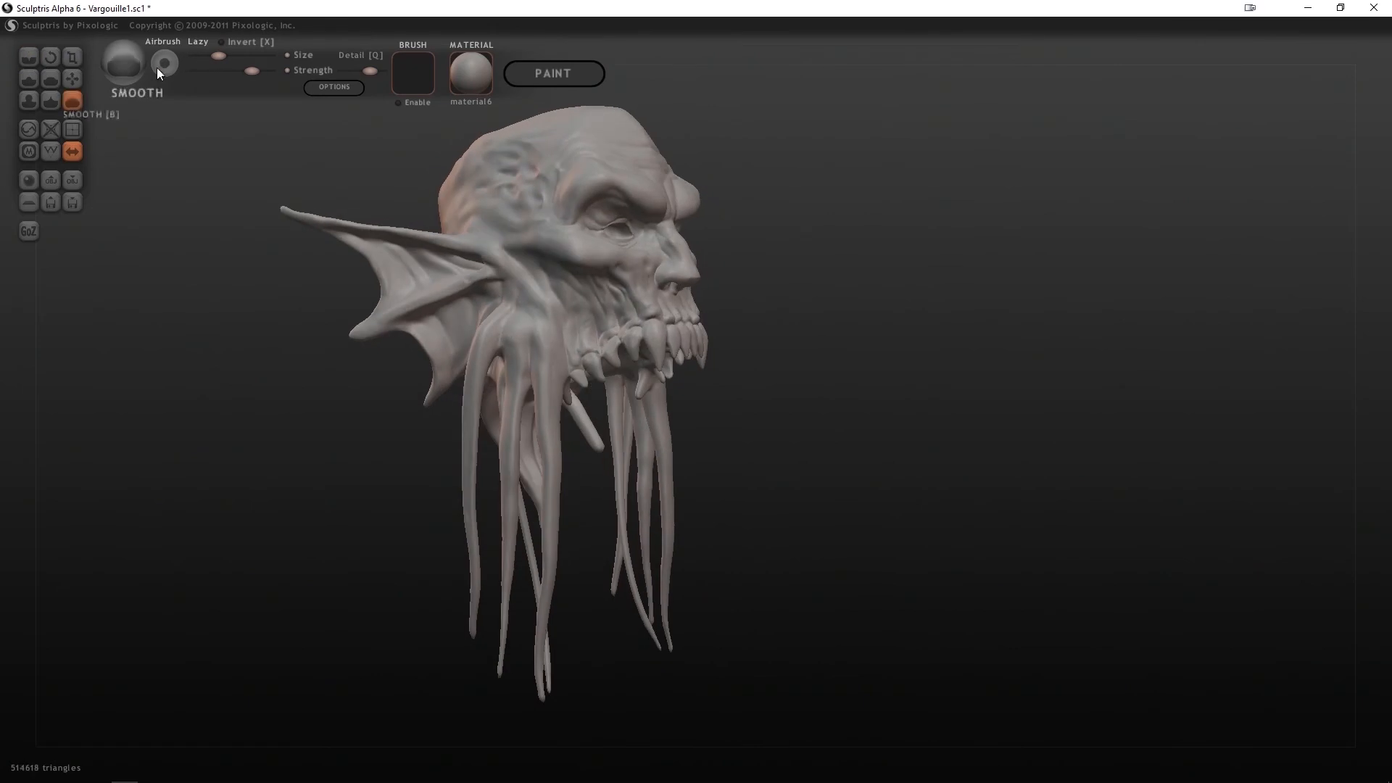
{"action": "left_click_drag", "start_coordinate": [290, 312], "coordinate": [341, 392]}
{"action": "left_click_drag", "start_coordinate": [530, 415], "coordinate": [510, 545]}
{"action": "mouse_move", "coordinate": [928, 283]}
{"action": "left_mouse_down"}
{"action": "mouse_move", "coordinate": [827, 331]}
{"action": "mouse_move", "coordinate": [813, 319]}
{"action": "left_mouse_up"}
Add raised, knobby ridges along the tendrils and their roots with a small Draw brush
{"action": "left_click", "coordinate": [29, 77]}
{"action": "left_click_drag", "start_coordinate": [199, 58], "coordinate": [201, 58]}
{"action": "left_click_drag", "start_coordinate": [819, 348], "coordinate": [913, 355]}
{"action": "left_click_drag", "start_coordinate": [559, 472], "coordinate": [554, 463]}
{"action": "left_click_drag", "start_coordinate": [906, 362], "coordinate": [790, 334]}
{"action": "left_click_drag", "start_coordinate": [527, 467], "coordinate": [538, 464]}
{"action": "left_click_drag", "start_coordinate": [523, 348], "coordinate": [540, 348]}
{"action": "left_click_drag", "start_coordinate": [790, 337], "coordinate": [834, 345]}
{"action": "left_click_drag", "start_coordinate": [494, 371], "coordinate": [501, 372]}
{"action": "left_click_drag", "start_coordinate": [528, 373], "coordinate": [539, 373]}
{"action": "mouse_move", "coordinate": [841, 362]}
{"action": "left_mouse_down"}
{"action": "mouse_move", "coordinate": [800, 333]}
{"action": "mouse_move", "coordinate": [914, 326]}
{"action": "mouse_move", "coordinate": [938, 375]}
{"action": "left_mouse_up"}
Thicken the rear tendrils with the Inflate brush and smooth them with a larger Smooth brush
{"action": "left_click", "coordinate": [29, 100]}
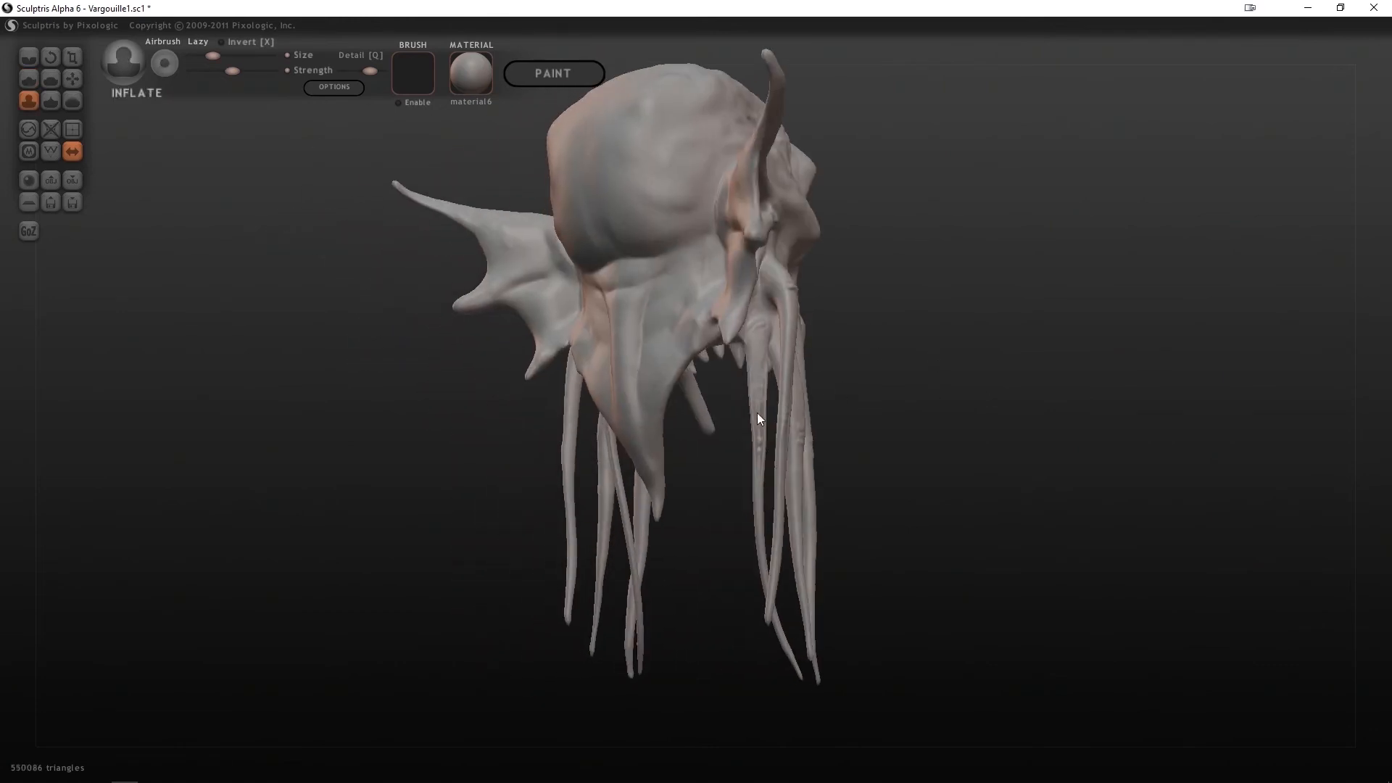
{"action": "left_click", "coordinate": [72, 100]}
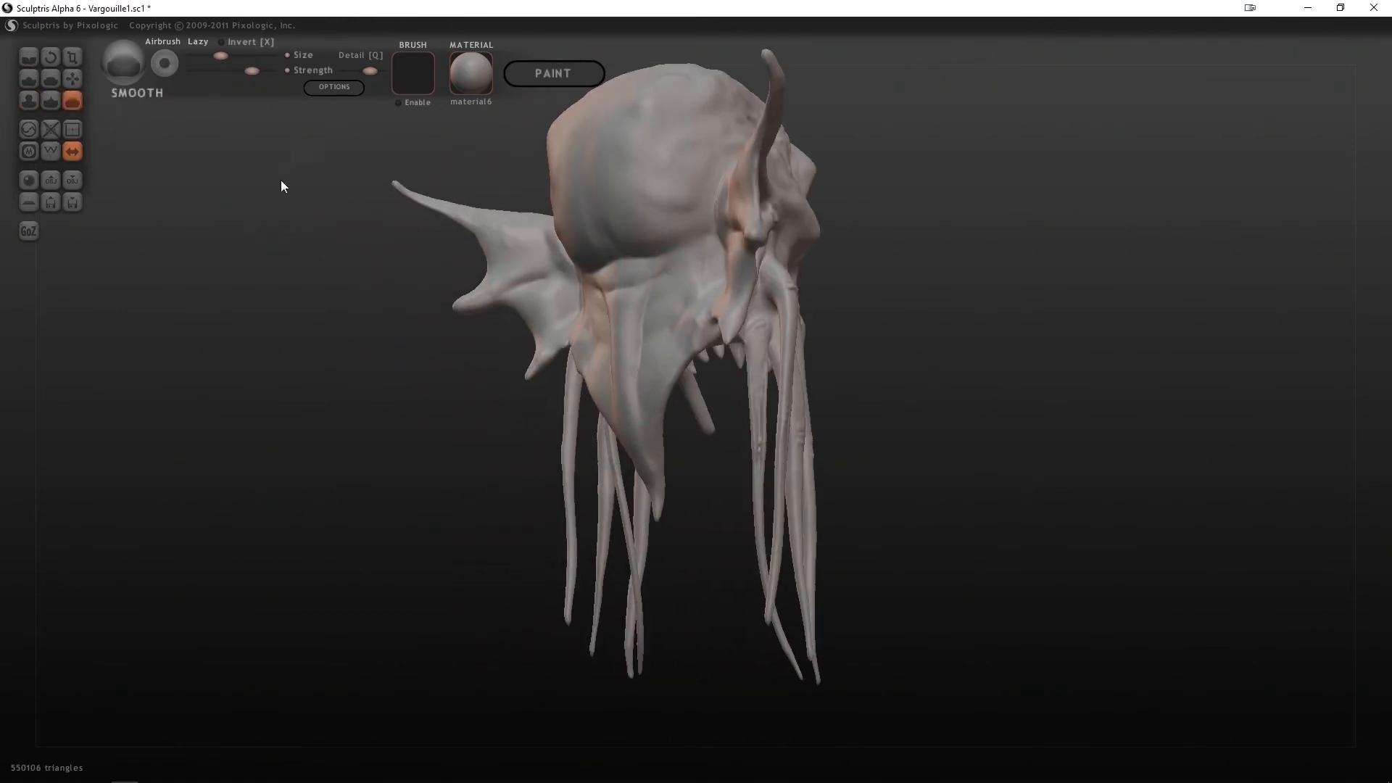
{"action": "left_click_drag", "start_coordinate": [758, 512], "coordinate": [572, 377]}
{"action": "mouse_move", "coordinate": [811, 361]}
{"action": "left_mouse_down"}
{"action": "mouse_move", "coordinate": [850, 359]}
{"action": "mouse_move", "coordinate": [768, 348]}
{"action": "left_mouse_up"}
Cut creases around the tendril roots and the underside of the jaw with the Crease brush
{"action": "left_click", "coordinate": [29, 58]}
{"action": "mouse_move", "coordinate": [584, 335]}
{"action": "left_mouse_down"}
{"action": "mouse_move", "coordinate": [576, 369]}
{"action": "mouse_move", "coordinate": [567, 344]}
{"action": "left_mouse_up"}
{"action": "scroll", "coordinate": [552, 338], "scroll_direction": "up", "scroll_amount": 3, "text": "ctrl"}
{"action": "right_click_drag", "start_coordinate": [600, 340], "coordinate": [578, 322]}
{"action": "left_click_drag", "start_coordinate": [578, 322], "coordinate": [465, 369]}
{"action": "mouse_move", "coordinate": [528, 307]}
{"action": "right_mouse_down"}
{"action": "mouse_move", "coordinate": [721, 242]}
{"action": "mouse_move", "coordinate": [1035, 236]}
{"action": "mouse_move", "coordinate": [644, 375]}
{"action": "mouse_move", "coordinate": [691, 419]}
{"action": "right_mouse_up"}
{"action": "left_click_drag", "start_coordinate": [690, 419], "coordinate": [689, 408]}
{"action": "mouse_move", "coordinate": [689, 407]}
{"action": "right_mouse_down"}
{"action": "mouse_move", "coordinate": [829, 406]}
{"action": "mouse_move", "coordinate": [696, 391]}
{"action": "right_mouse_up"}
Crease and smooth the folds inside the open mouth and along the inner jaw
{"action": "left_click", "coordinate": [72, 101]}
{"action": "mouse_move", "coordinate": [580, 363]}
{"action": "right_mouse_down"}
{"action": "mouse_move", "coordinate": [585, 408]}
{"action": "mouse_move", "coordinate": [971, 346]}
{"action": "mouse_move", "coordinate": [557, 249]}
{"action": "mouse_move", "coordinate": [330, 473]}
{"action": "right_mouse_up"}
{"action": "key", "text": "c"}
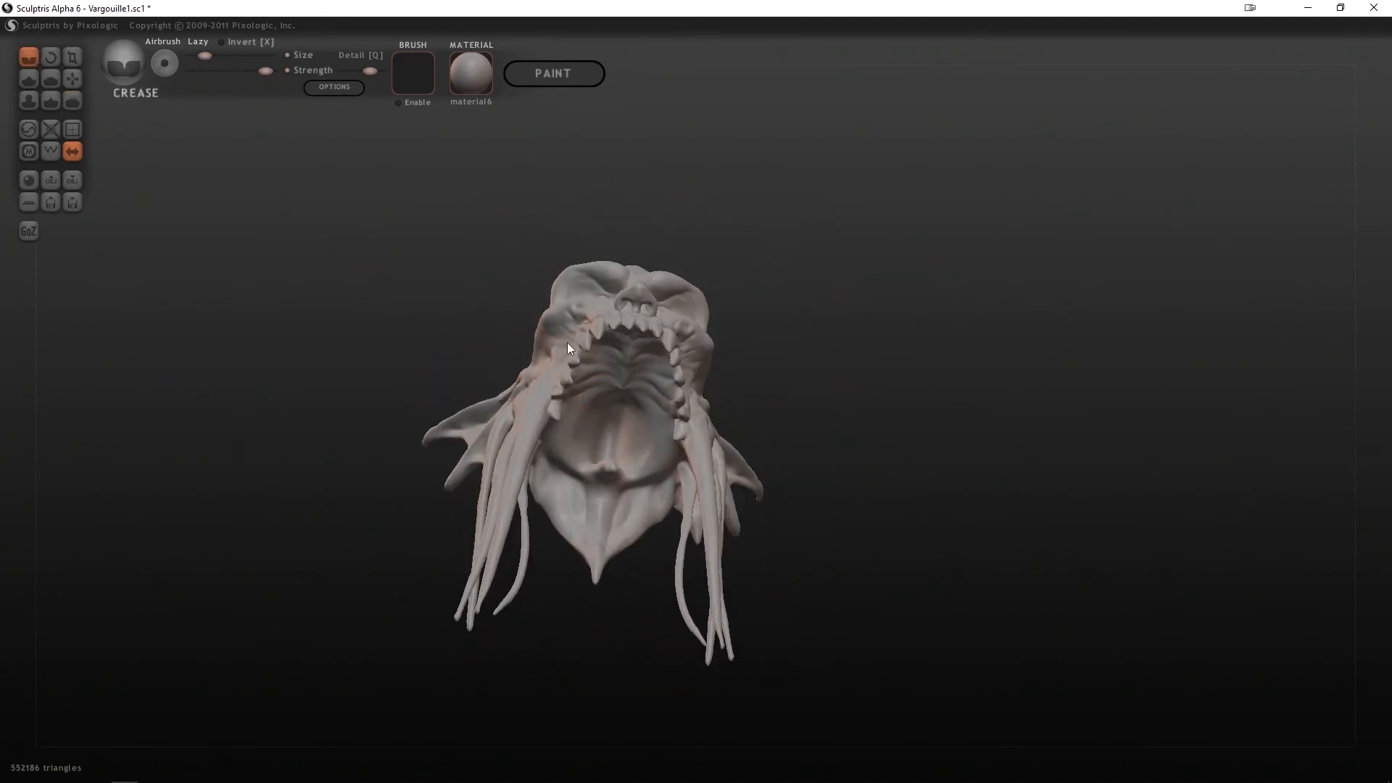
{"action": "left_click_drag", "start_coordinate": [612, 388], "coordinate": [638, 383]}
{"action": "mouse_move", "coordinate": [638, 383]}
{"action": "right_mouse_down"}
{"action": "mouse_move", "coordinate": [628, 427]}
{"action": "mouse_move", "coordinate": [732, 421]}
{"action": "mouse_move", "coordinate": [630, 407]}
{"action": "mouse_move", "coordinate": [980, 404]}
{"action": "mouse_move", "coordinate": [802, 342]}
{"action": "mouse_move", "coordinate": [961, 388]}
{"action": "mouse_move", "coordinate": [595, 440]}
{"action": "right_mouse_up"}
{"action": "left_click", "coordinate": [74, 102]}
Stretch the tongue into a longer, pointed shape with a smaller Grab brush
{"action": "key", "text": "g"}
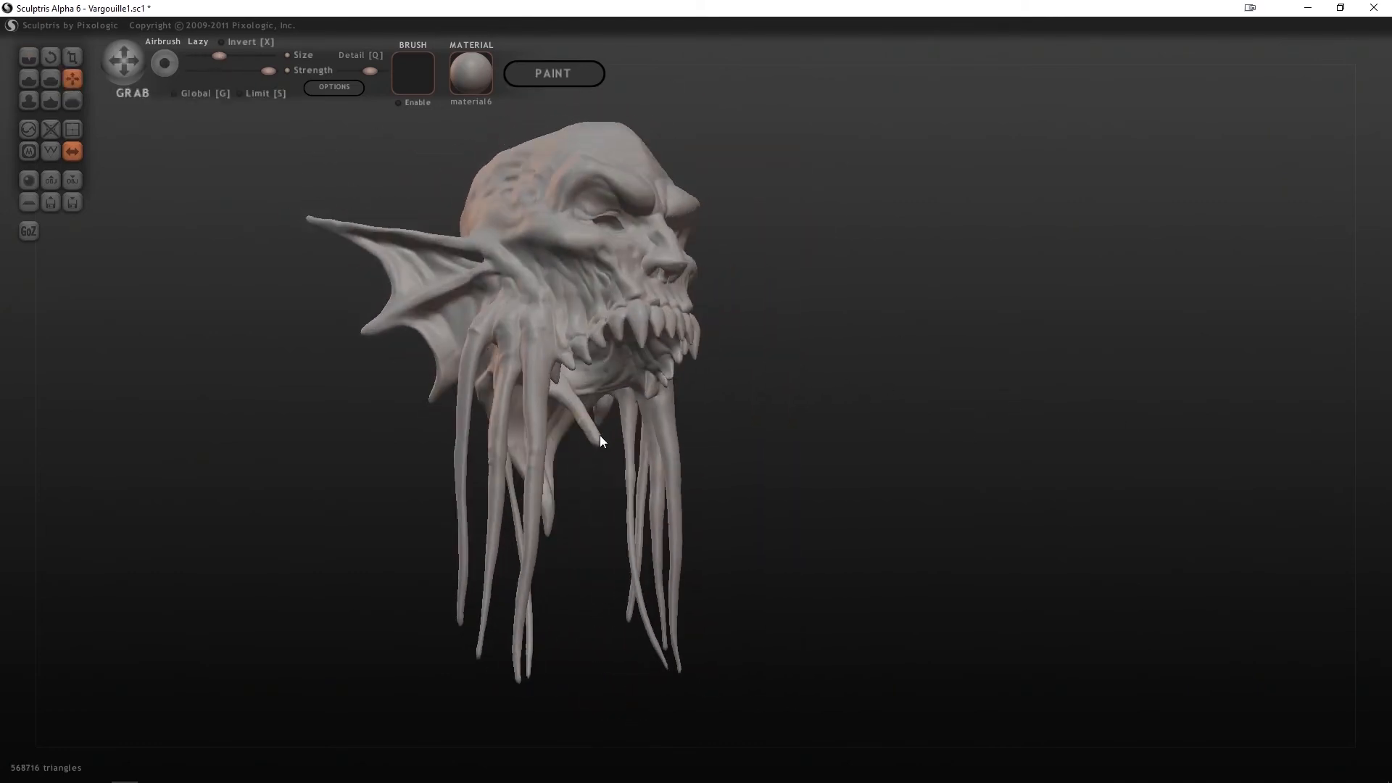
{"action": "scroll", "coordinate": [768, 411], "scroll_direction": "up", "scroll_amount": 5}
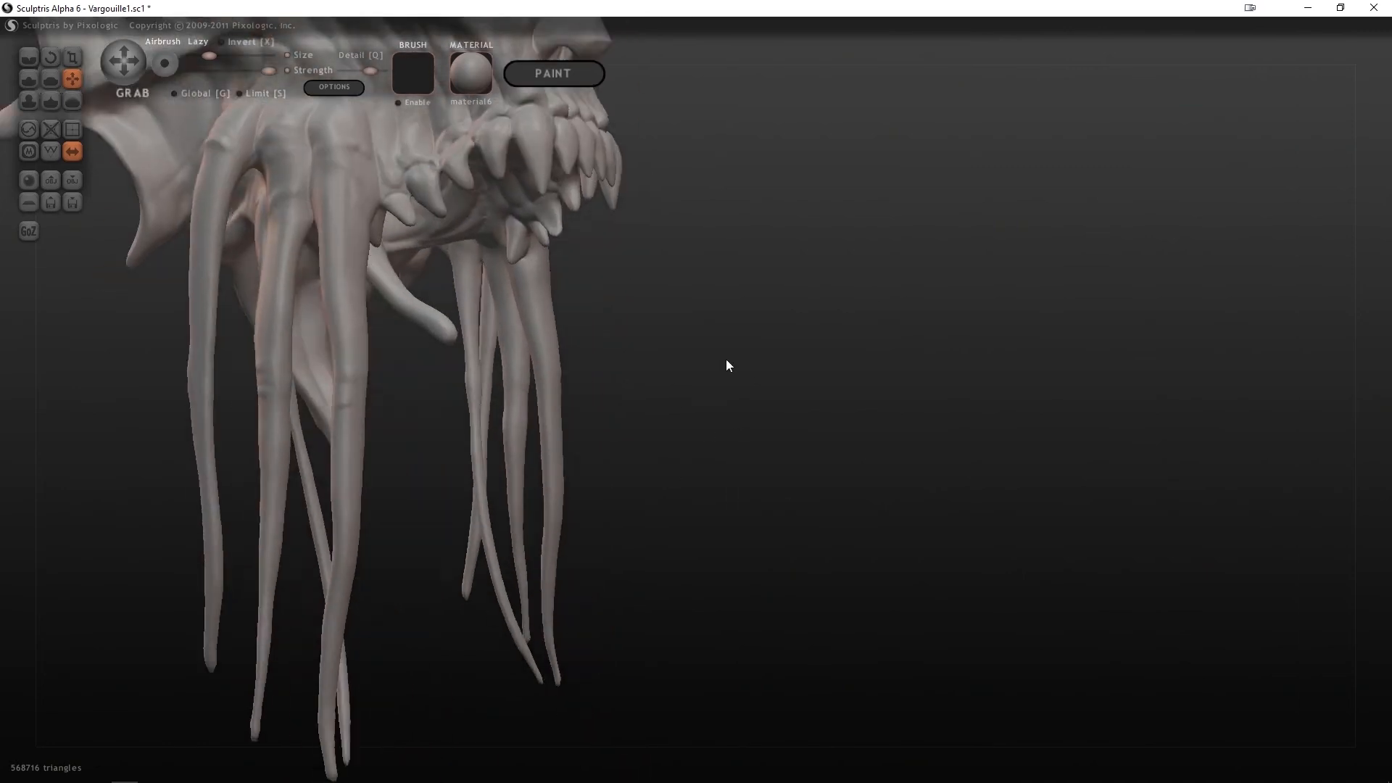
{"action": "mouse_move", "coordinate": [485, 360]}
{"action": "right_mouse_down"}
{"action": "mouse_move", "coordinate": [480, 371]}
{"action": "mouse_move", "coordinate": [490, 354]}
{"action": "right_mouse_up"}
{"action": "right_click_drag", "start_coordinate": [700, 355], "coordinate": [651, 335]}
Build up uneven bumps along the tongue with the Draw brush
{"action": "left_click", "coordinate": [29, 79]}
{"action": "mouse_move", "coordinate": [464, 323]}
{"action": "right_mouse_down"}
{"action": "mouse_move", "coordinate": [446, 296]}
{"action": "mouse_move", "coordinate": [451, 316]}
{"action": "mouse_move", "coordinate": [413, 294]}
{"action": "mouse_move", "coordinate": [558, 246]}
{"action": "mouse_move", "coordinate": [821, 259]}
{"action": "mouse_move", "coordinate": [932, 301]}
{"action": "mouse_move", "coordinate": [624, 227]}
{"action": "mouse_move", "coordinate": [798, 306]}
{"action": "right_mouse_up"}
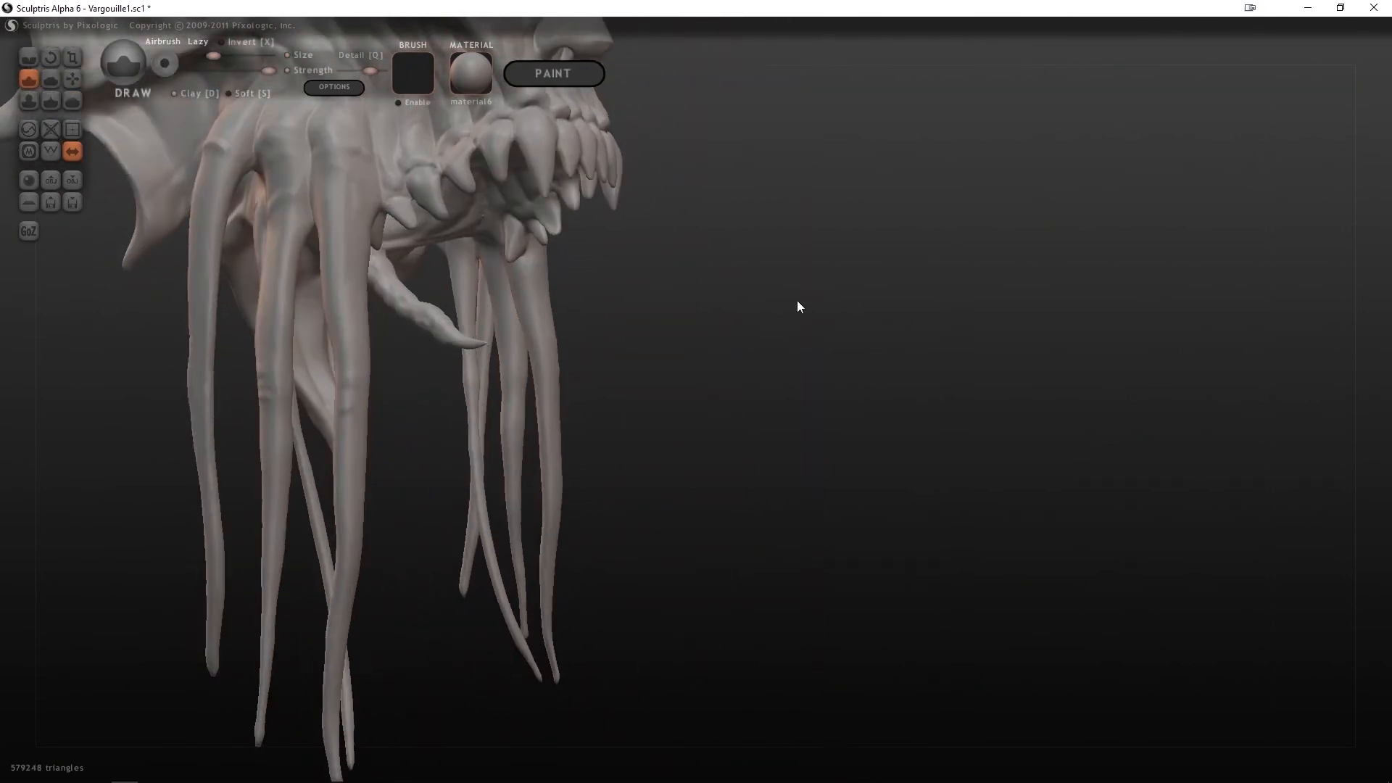
{"action": "right_click_drag", "start_coordinate": [491, 274], "coordinate": [348, 219]}
Adjust the form beneath the jaw and nape with the Grab brush and save the sculpt as Vargouille1
{"action": "right_click_drag", "start_coordinate": [252, 66], "coordinate": [660, 242]}
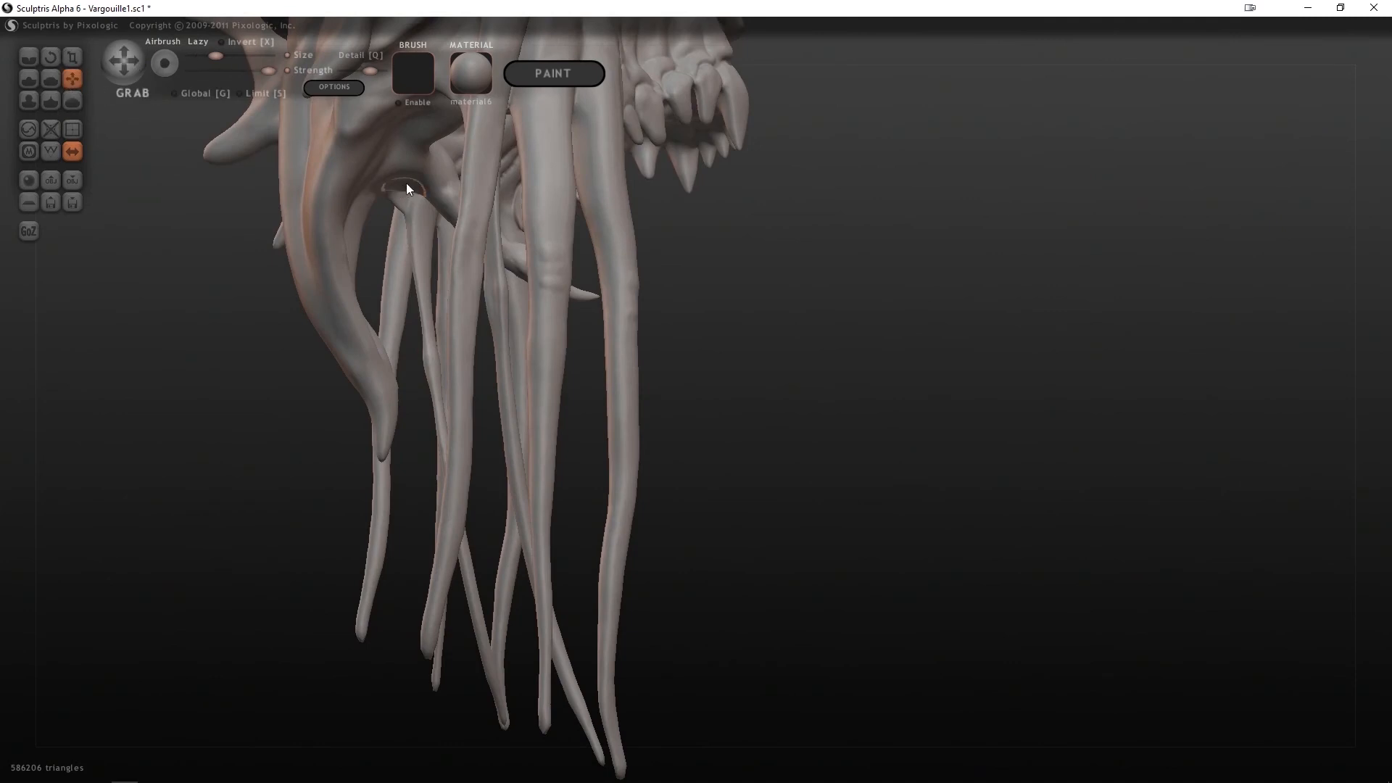
{"action": "right_click_drag", "start_coordinate": [508, 175], "coordinate": [101, 266]}
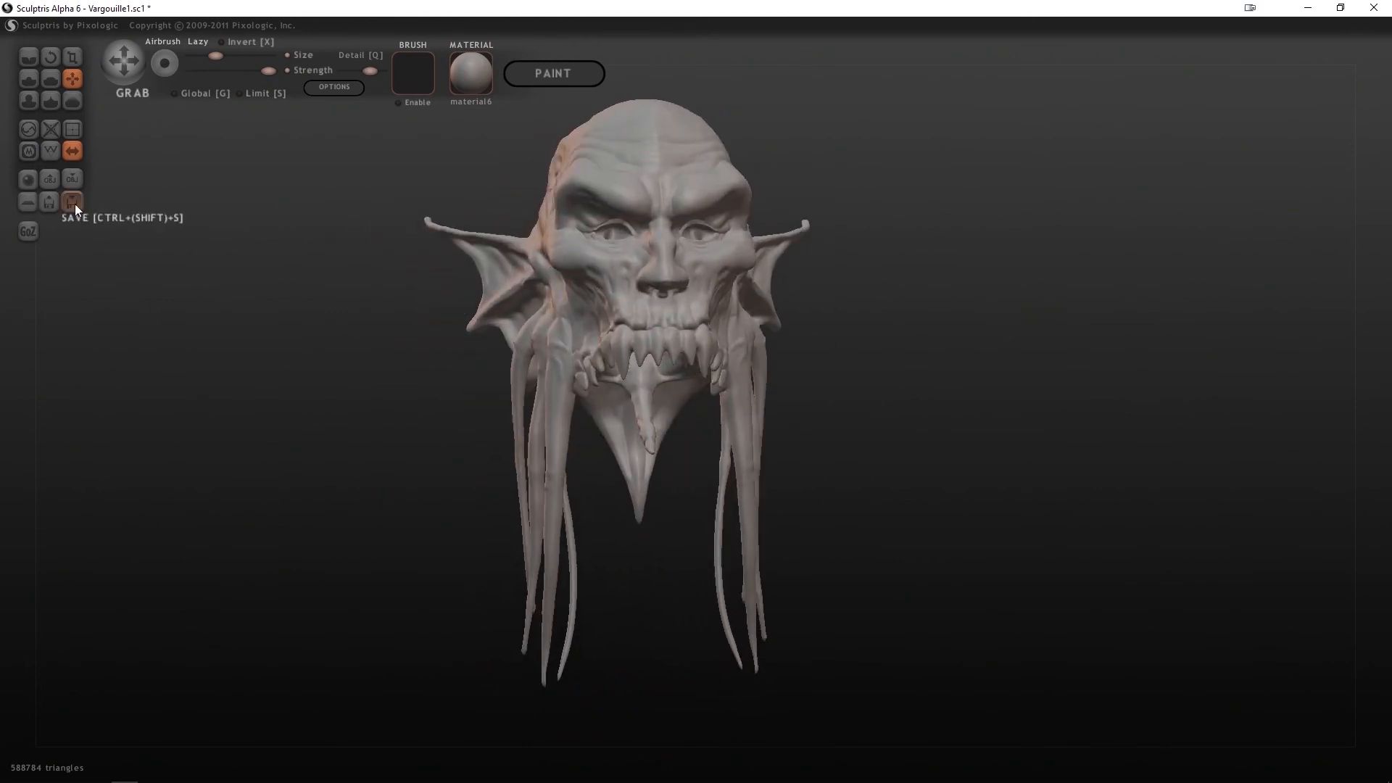
{"action": "left_click", "coordinate": [685, 393]}
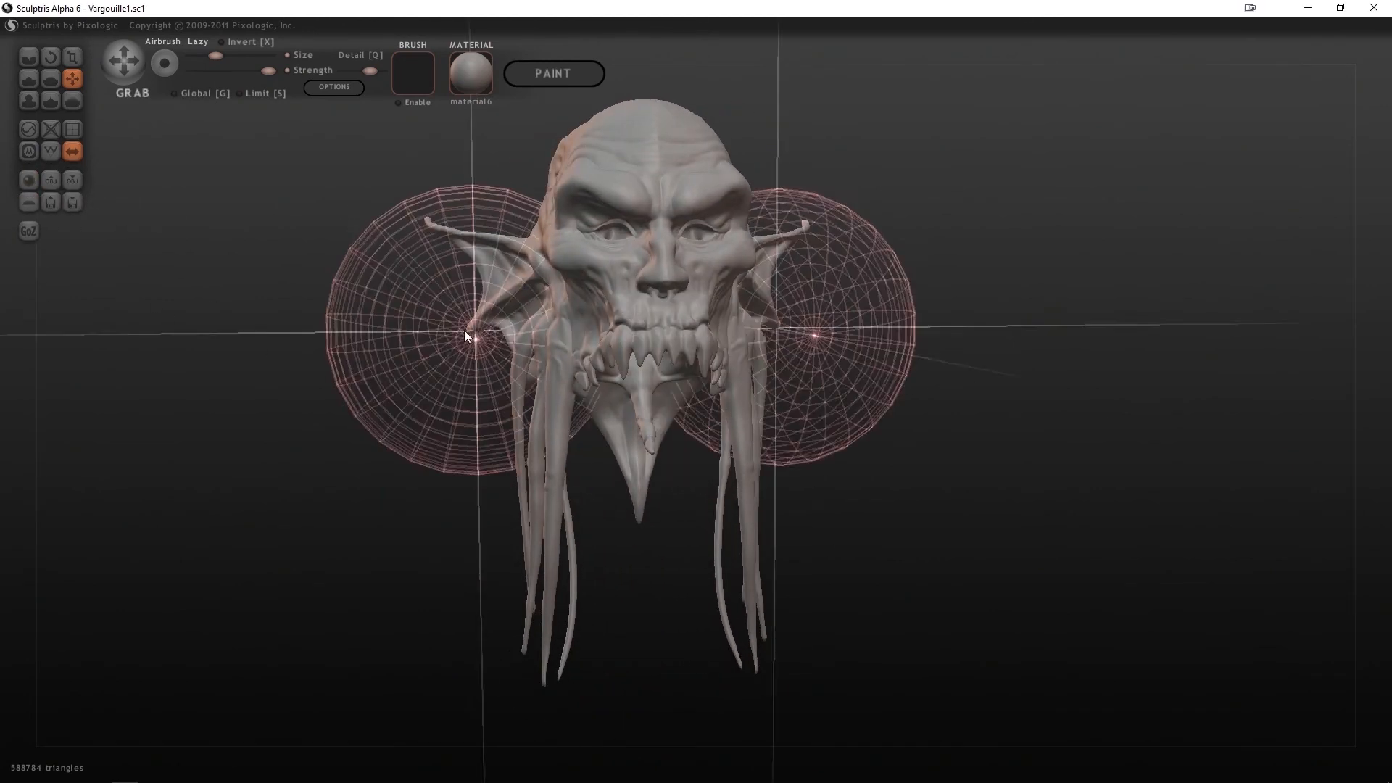
Add a mirrored pair of spheres beside the head and scale them down globally to eyeball size
{"action": "left_click", "coordinate": [339, 287]}
{"action": "left_click", "coordinate": [74, 58]}
{"action": "left_click_drag", "start_coordinate": [101, 232], "coordinate": [94, 507]}
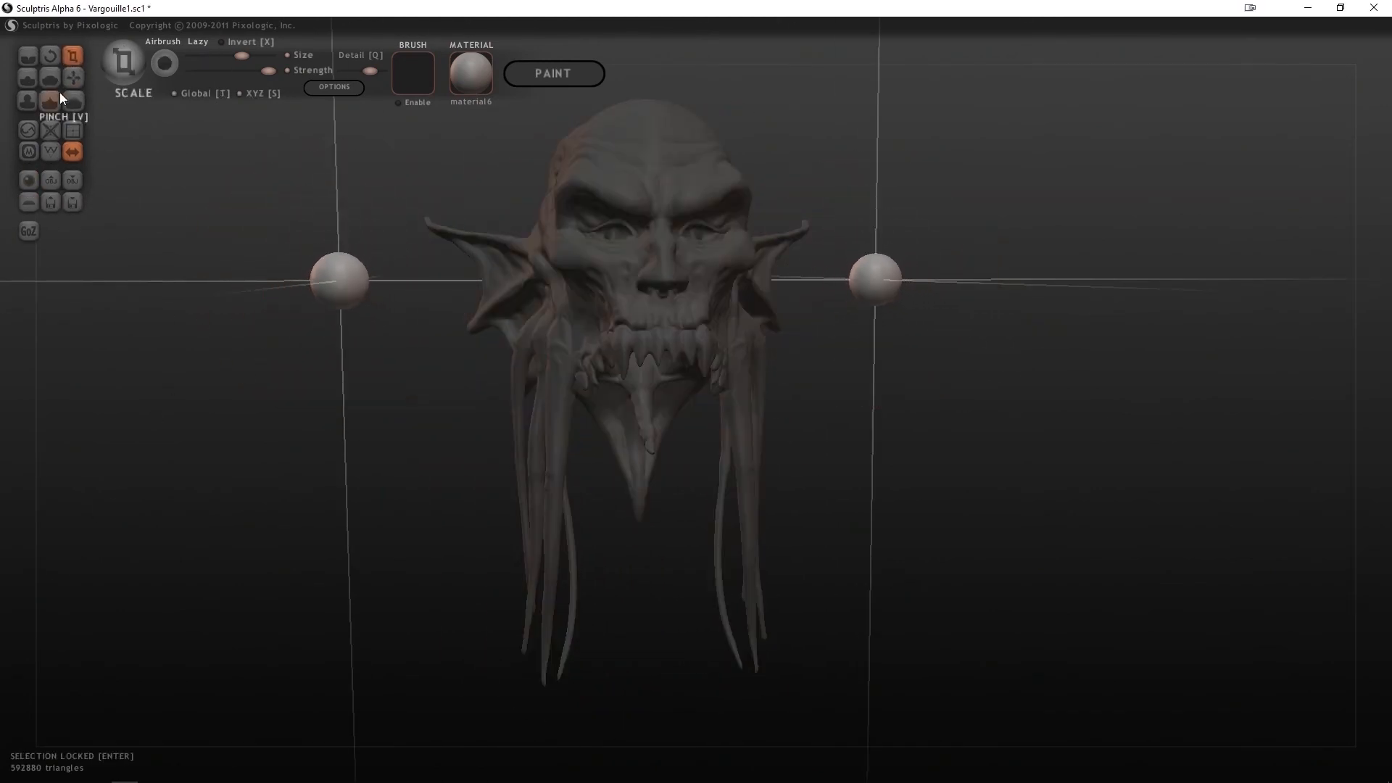
Move the mirrored spheres into the eye sockets with the Grab tool in global mode
{"action": "left_click_drag", "start_coordinate": [279, 319], "coordinate": [493, 330]}
{"action": "left_click_drag", "start_coordinate": [623, 232], "coordinate": [719, 306]}
{"action": "left_click_drag", "start_coordinate": [870, 312], "coordinate": [646, 319]}
{"action": "left_click_drag", "start_coordinate": [540, 254], "coordinate": [768, 235]}
{"action": "scroll", "coordinate": [559, 270], "scroll_direction": "up", "scroll_amount": 3}
{"action": "left_click_drag", "start_coordinate": [689, 197], "coordinate": [685, 193]}
Fine-tune the depth and height of the eyeballs within the sockets
{"action": "left_click_drag", "start_coordinate": [906, 241], "coordinate": [653, 233]}
{"action": "left_click_drag", "start_coordinate": [582, 185], "coordinate": [580, 179]}
{"action": "scroll", "coordinate": [580, 180], "scroll_direction": "up", "scroll_amount": 1}
{"action": "scroll", "coordinate": [909, 203], "scroll_direction": "up", "scroll_amount": 3}
{"action": "left_click_drag", "start_coordinate": [768, 318], "coordinate": [1029, 319]}
{"action": "left_click_drag", "start_coordinate": [481, 266], "coordinate": [480, 273]}
{"action": "left_click_drag", "start_coordinate": [1014, 290], "coordinate": [619, 335]}
{"action": "scroll", "coordinate": [619, 334], "scroll_direction": "down", "scroll_amount": 5}
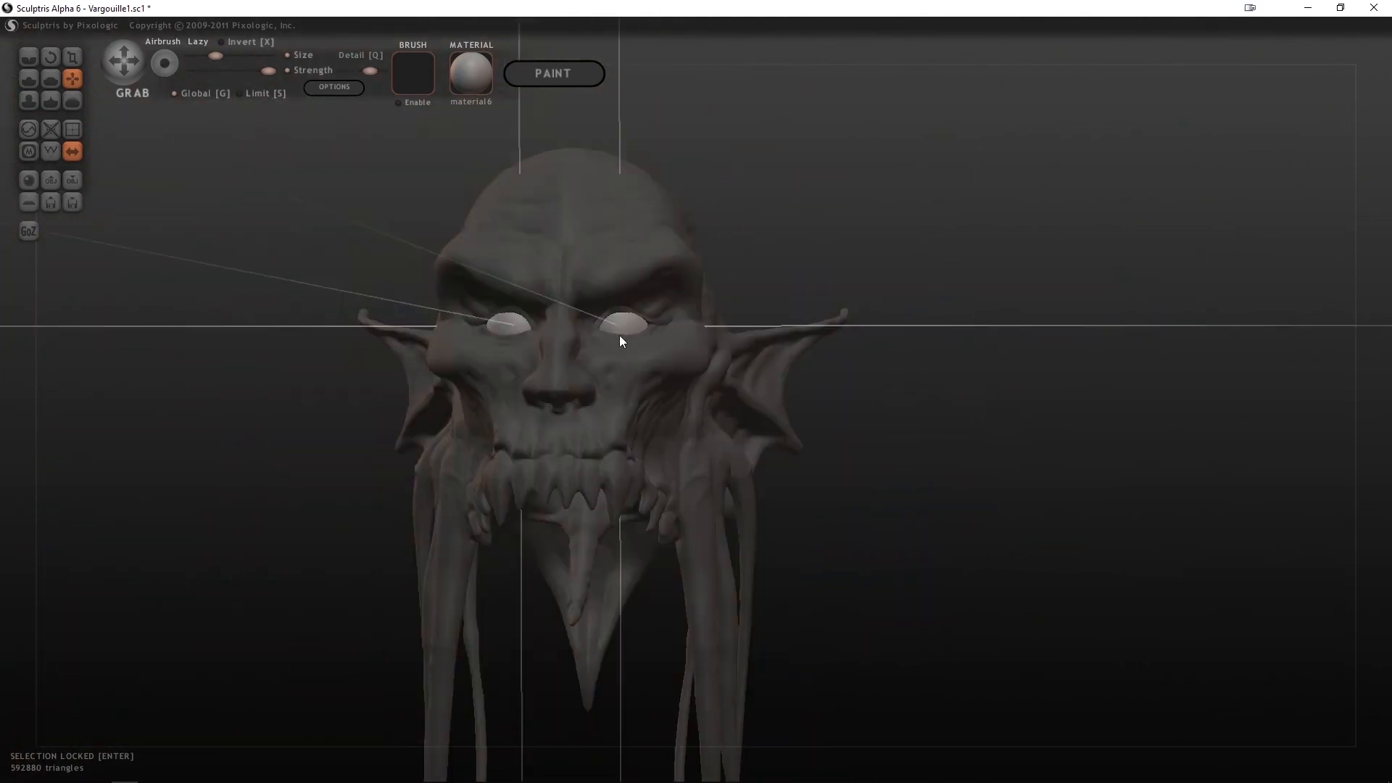
Lock the selection to the head mesh and fit the eyelids around the eyeballs with the Grab brush
{"action": "key", "text": "Return"}
{"action": "left_click", "coordinate": [619, 333]}
{"action": "key", "text": "Return"}
{"action": "scroll", "coordinate": [619, 333], "scroll_direction": "up", "scroll_amount": 5}
{"action": "left_click_drag", "start_coordinate": [714, 156], "coordinate": [682, 174]}
{"action": "scroll", "coordinate": [681, 174], "scroll_direction": "up", "scroll_amount": 3}
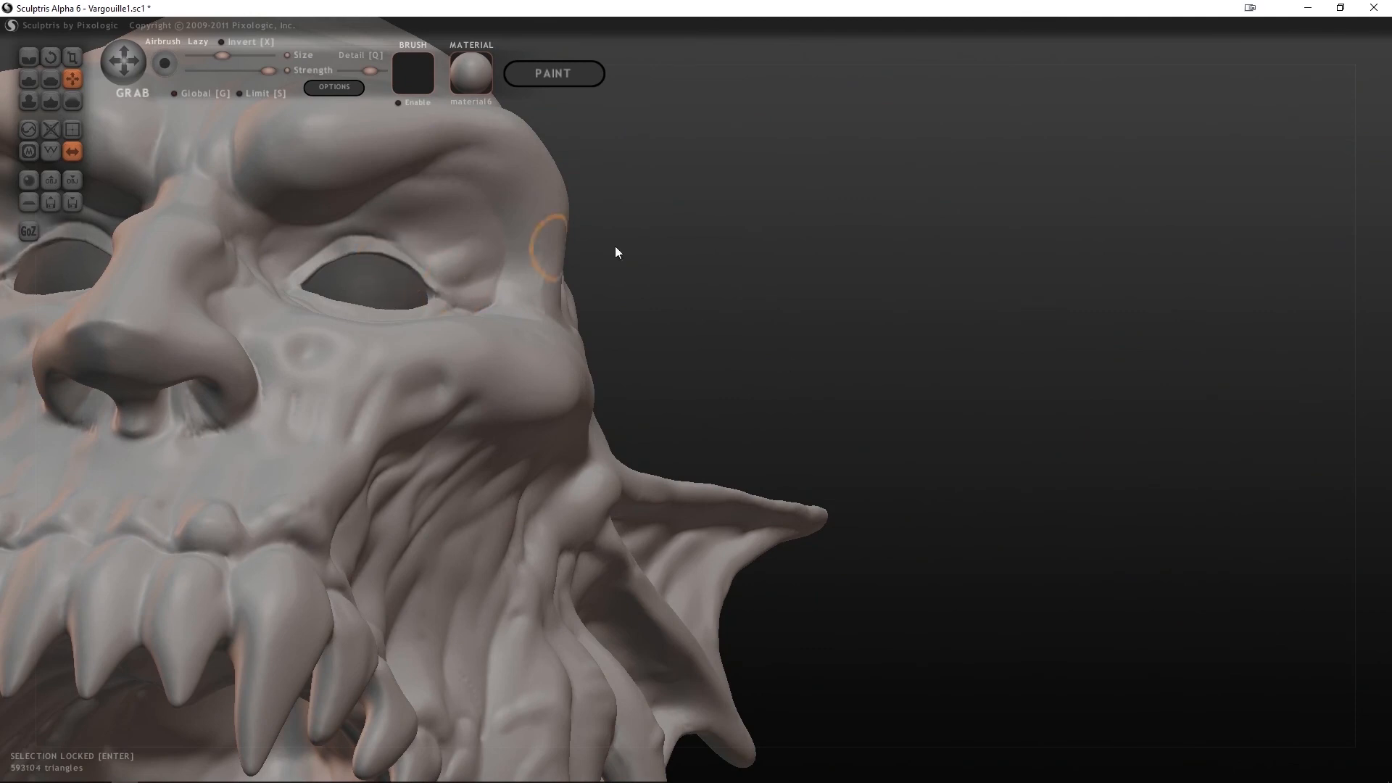
{"action": "left_click_drag", "start_coordinate": [616, 251], "coordinate": [443, 258]}
{"action": "left_click_drag", "start_coordinate": [915, 152], "coordinate": [1073, 225]}
{"action": "left_click_drag", "start_coordinate": [382, 404], "coordinate": [374, 401]}
{"action": "left_click_drag", "start_coordinate": [754, 355], "coordinate": [689, 174]}
{"action": "left_click_drag", "start_coordinate": [351, 305], "coordinate": [349, 298]}
Refine the upper and lower lid edges and eye corners with a smaller Grab brush
{"action": "left_click_drag", "start_coordinate": [645, 239], "coordinate": [526, 171]}
{"action": "left_click_drag", "start_coordinate": [404, 406], "coordinate": [402, 400]}
{"action": "left_click_drag", "start_coordinate": [703, 246], "coordinate": [906, 246]}
{"action": "left_click_drag", "start_coordinate": [437, 171], "coordinate": [435, 167]}
{"action": "left_click_drag", "start_coordinate": [663, 236], "coordinate": [616, 254]}
{"action": "scroll", "coordinate": [693, 230], "scroll_direction": "down", "scroll_amount": 3}
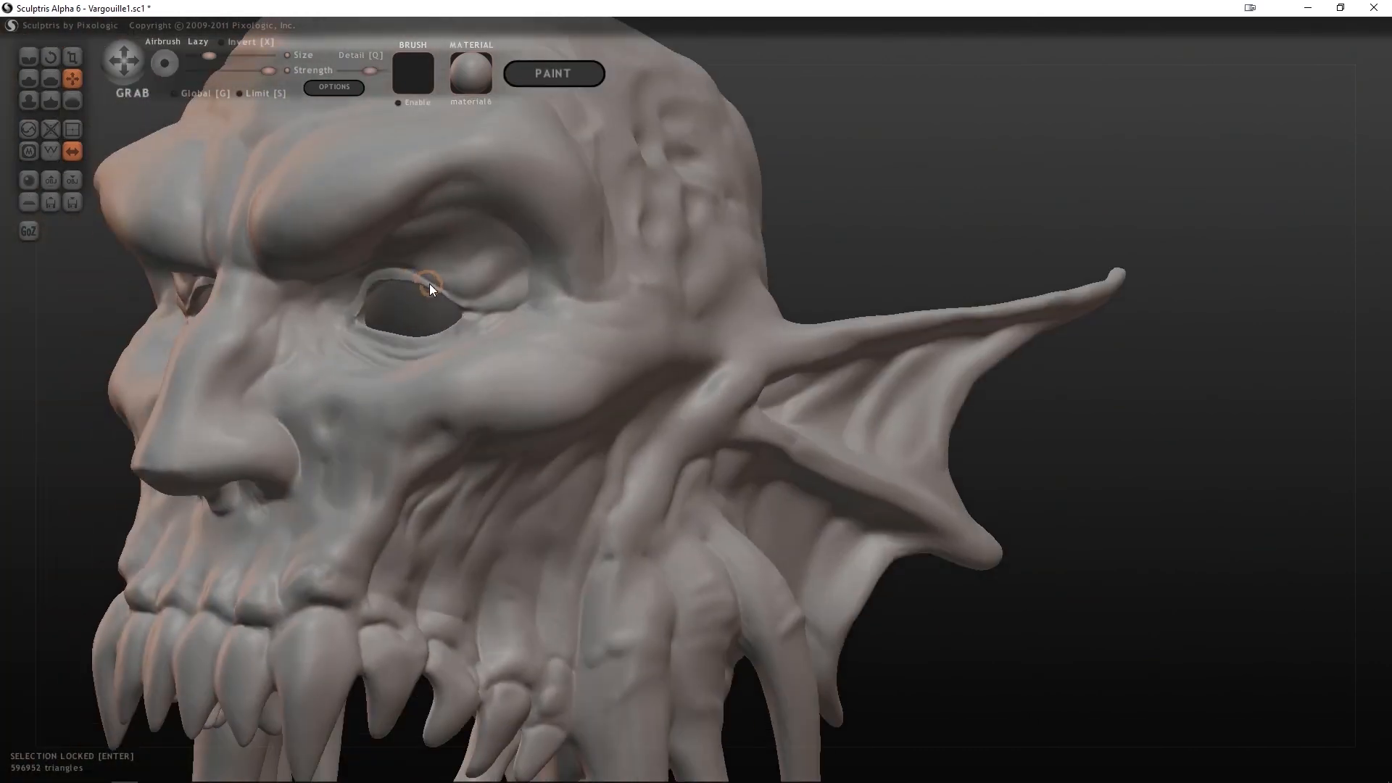
{"action": "scroll", "coordinate": [342, 241], "scroll_direction": "down", "scroll_amount": 4}
{"action": "mouse_move", "coordinate": [261, 435]}
{"action": "left_mouse_down", "text": "shift"}
{"action": "mouse_move", "coordinate": [346, 462]}
{"action": "mouse_move", "coordinate": [277, 451]}
{"action": "left_mouse_up", "text": "shift"}
{"action": "scroll", "coordinate": [277, 451], "scroll_direction": "down", "scroll_amount": 3}
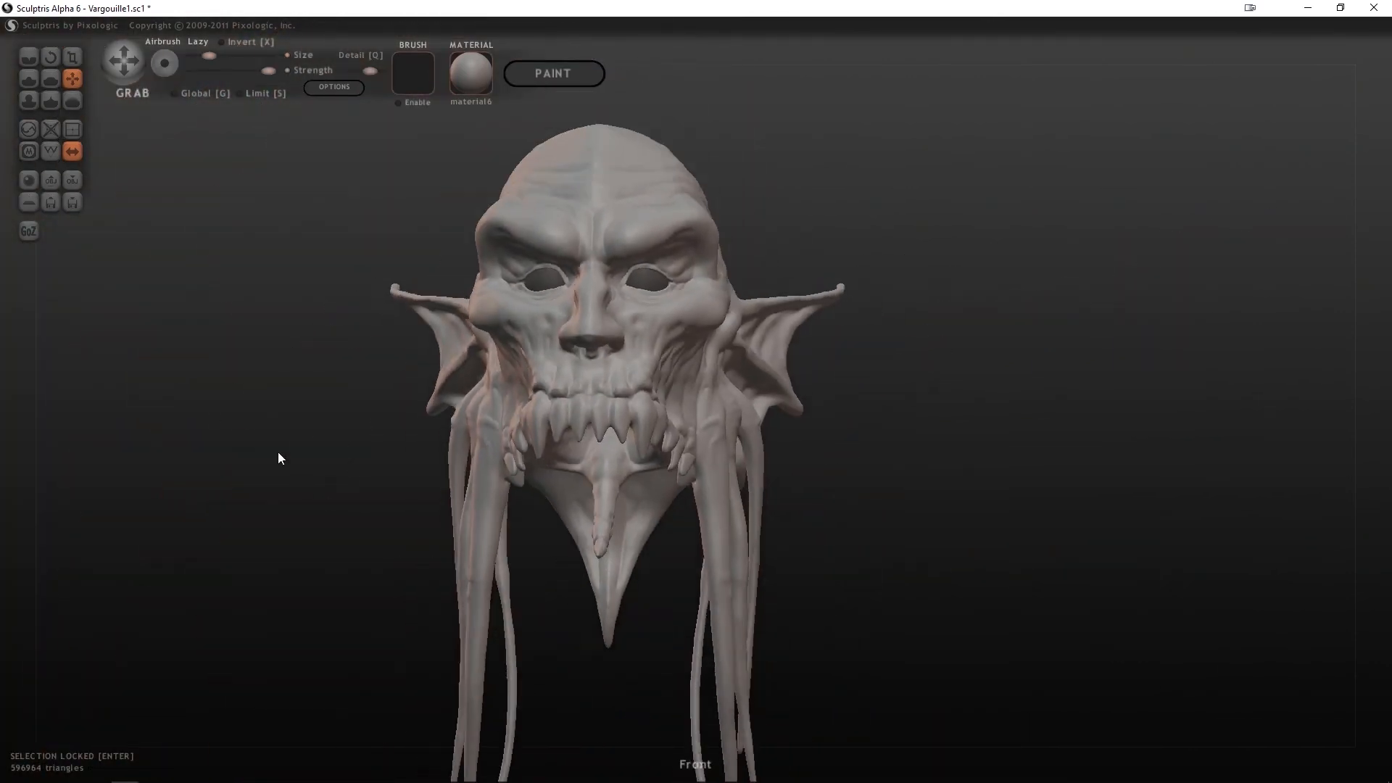
Carve small pits and wrinkles across the temple and side of the skull with the Crease brush
{"action": "left_click_drag", "start_coordinate": [491, 403], "coordinate": [849, 254]}
{"action": "key", "text": "c"}
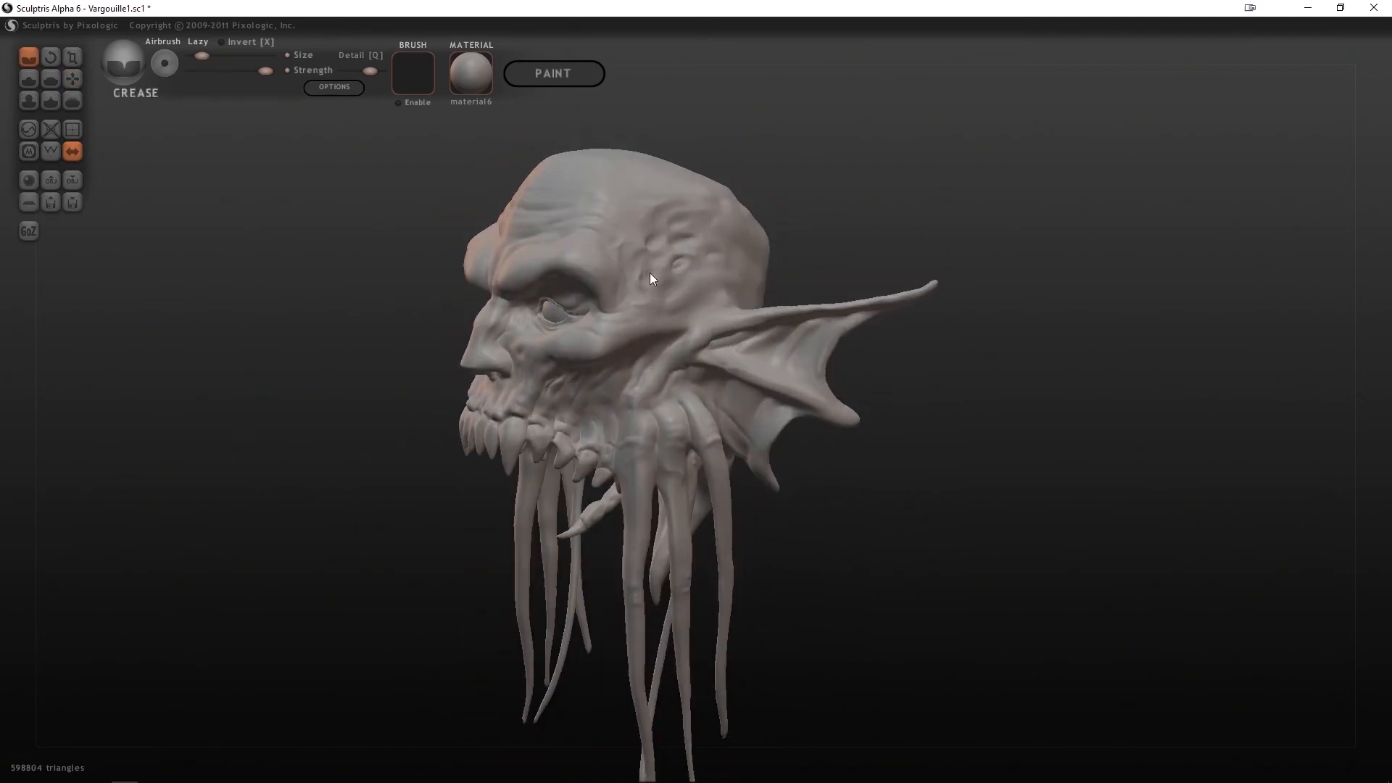
{"action": "left_click_drag", "start_coordinate": [640, 235], "coordinate": [657, 243]}
{"action": "right_click_drag", "start_coordinate": [670, 272], "coordinate": [694, 265]}
{"action": "right_click_drag", "start_coordinate": [625, 308], "coordinate": [1005, 210]}
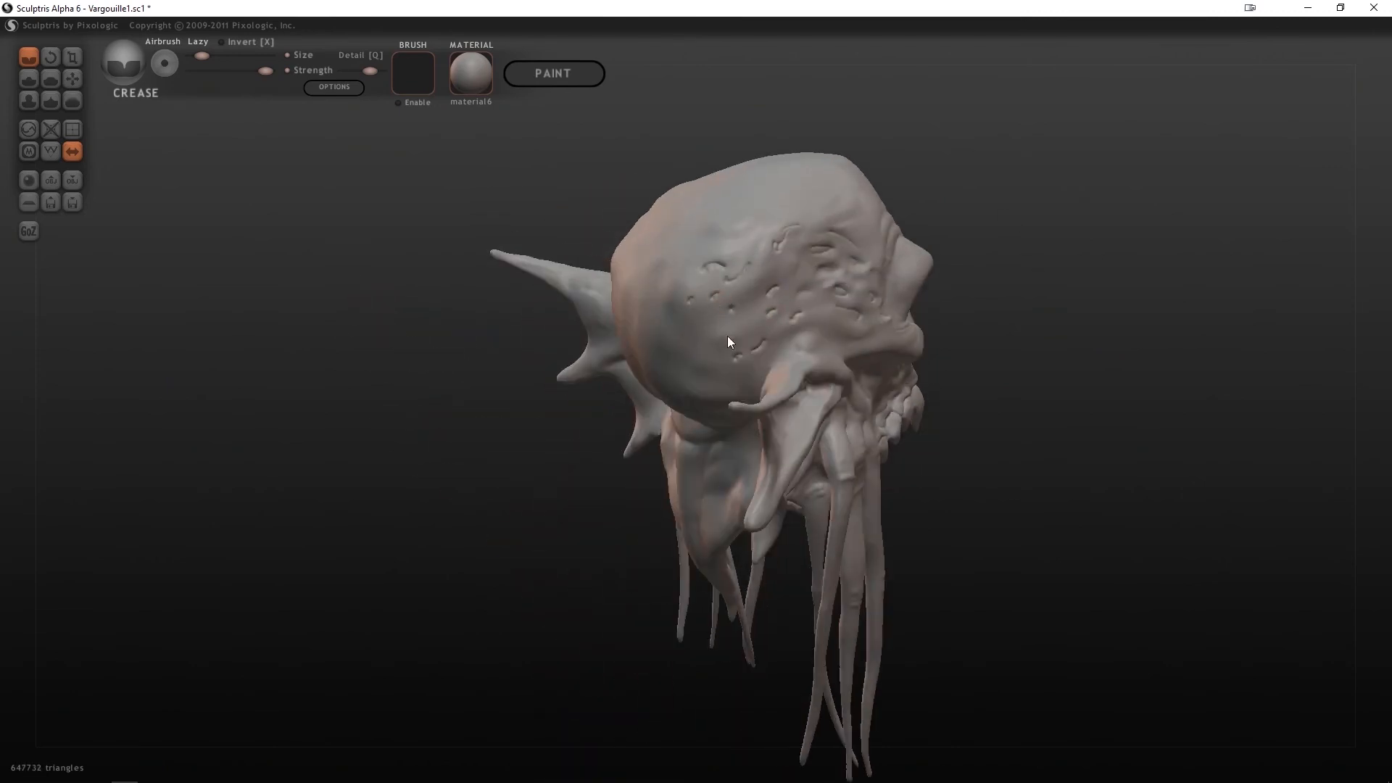
Extend the creased pits toward the back of the skull and soften them with a low-strength Smooth brush
{"action": "right_click_drag", "start_coordinate": [677, 308], "coordinate": [747, 214]}
{"action": "right_click_drag", "start_coordinate": [1115, 246], "coordinate": [697, 319]}
{"action": "mouse_move", "coordinate": [789, 332]}
{"action": "right_mouse_down"}
{"action": "mouse_move", "coordinate": [668, 328]}
{"action": "mouse_move", "coordinate": [687, 398]}
{"action": "mouse_move", "coordinate": [771, 305]}
{"action": "mouse_move", "coordinate": [664, 302]}
{"action": "mouse_move", "coordinate": [812, 240]}
{"action": "mouse_move", "coordinate": [658, 259]}
{"action": "mouse_move", "coordinate": [616, 305]}
{"action": "mouse_move", "coordinate": [830, 274]}
{"action": "right_mouse_up"}
{"action": "mouse_move", "coordinate": [739, 242]}
{"action": "right_mouse_down"}
{"action": "mouse_move", "coordinate": [845, 244]}
{"action": "mouse_move", "coordinate": [761, 271]}
{"action": "right_mouse_up"}
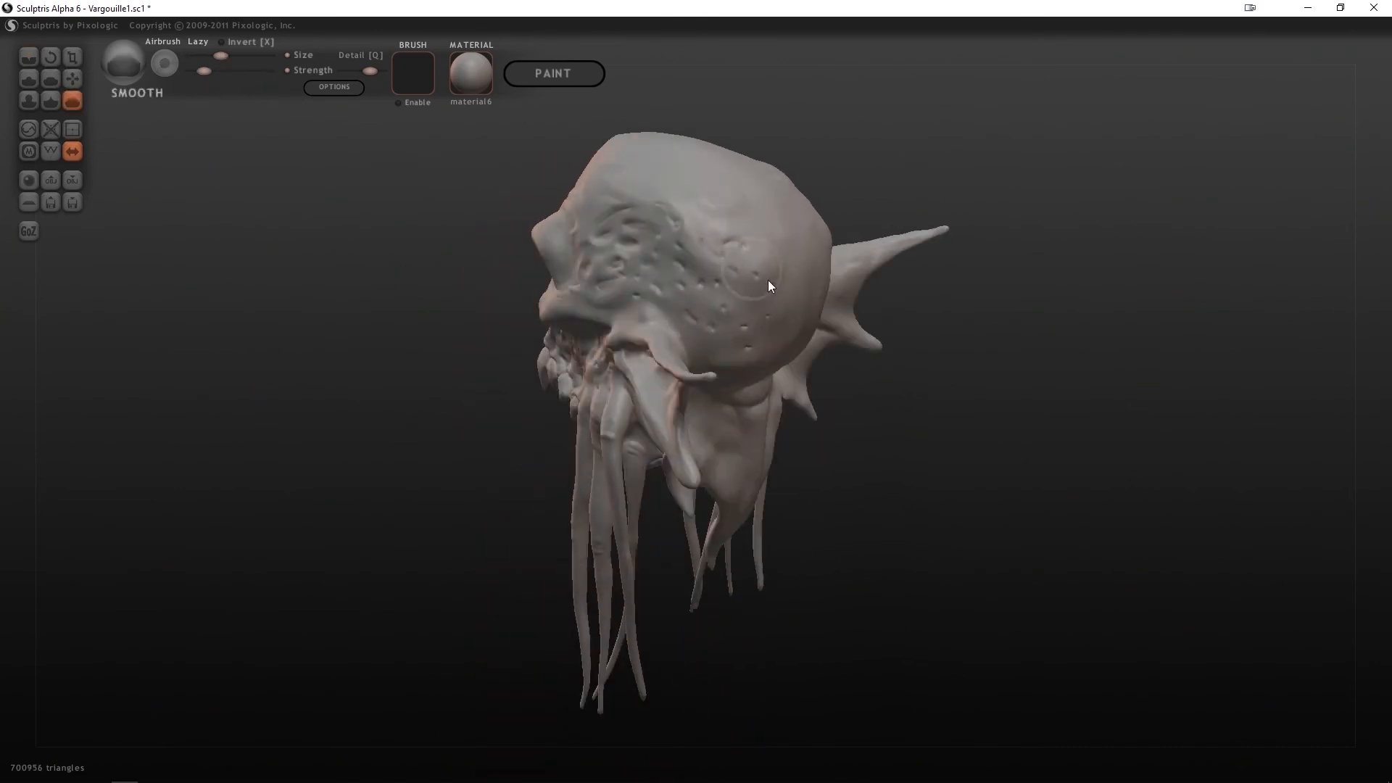
{"action": "mouse_move", "coordinate": [629, 297]}
{"action": "right_mouse_down"}
{"action": "mouse_move", "coordinate": [725, 221]}
{"action": "mouse_move", "coordinate": [651, 303]}
{"action": "right_mouse_up"}
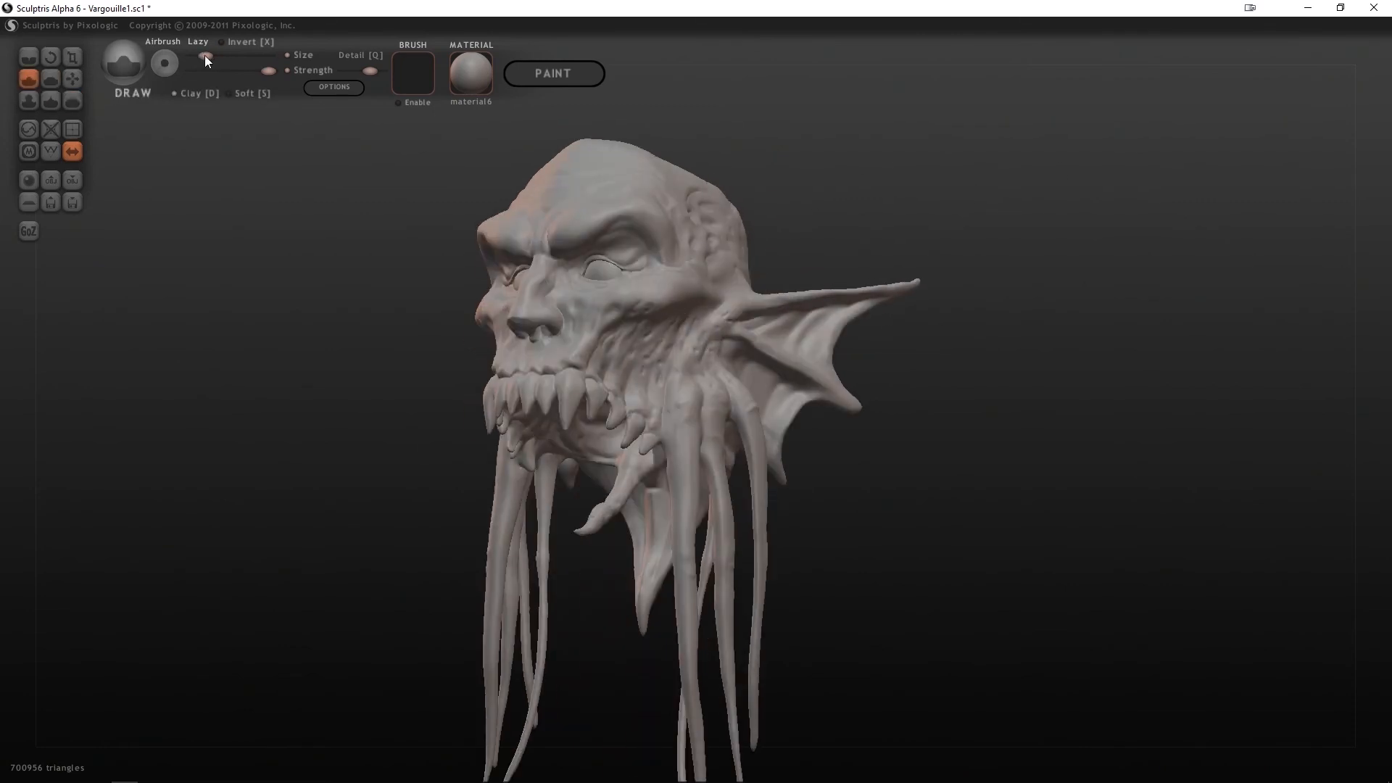
Add small raised bumps and strands on the cheekbone and cheek with a small Draw brush
{"action": "mouse_move", "coordinate": [655, 286]}
{"action": "left_mouse_down"}
{"action": "mouse_move", "coordinate": [645, 307]}
{"action": "mouse_move", "coordinate": [652, 291]}
{"action": "left_mouse_up"}
{"action": "right_click_drag", "start_coordinate": [688, 272], "coordinate": [677, 242]}
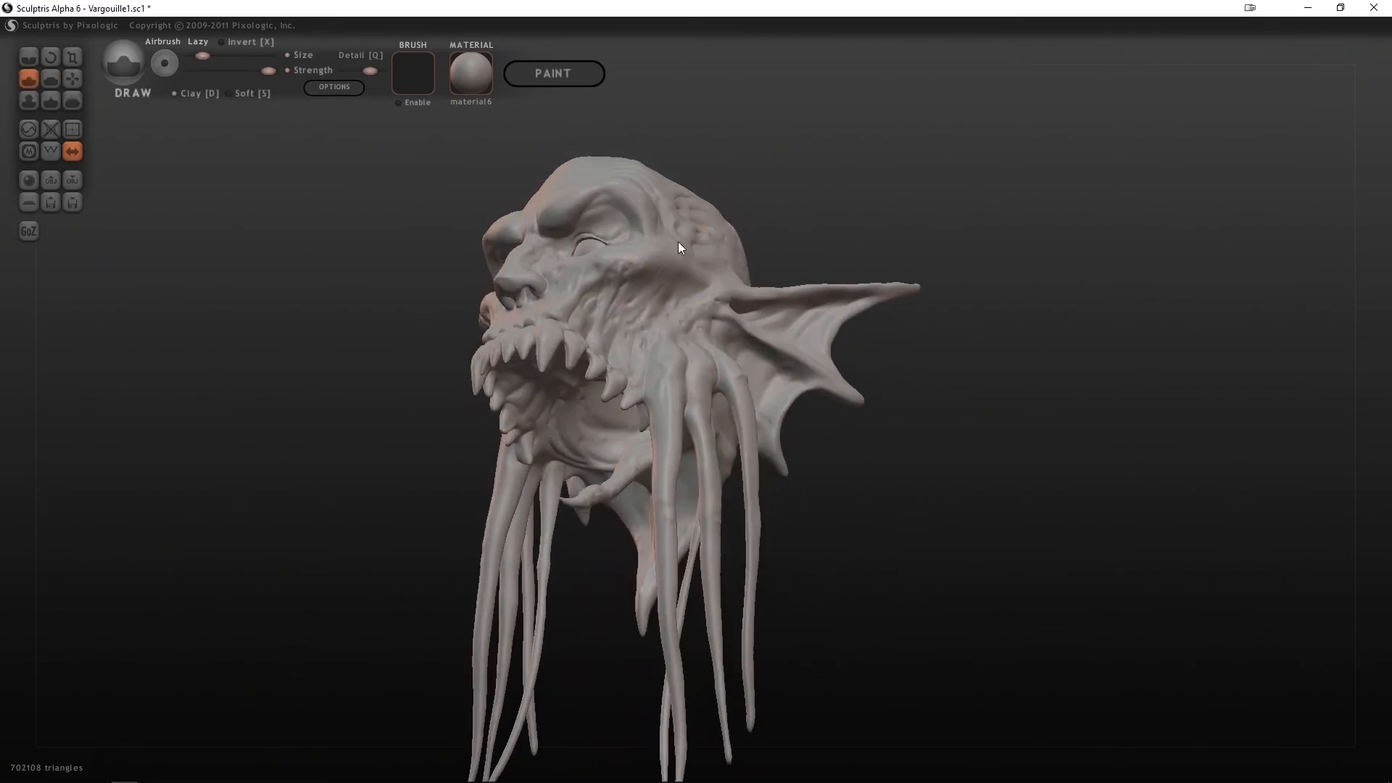
{"action": "left_click_drag", "start_coordinate": [667, 273], "coordinate": [653, 296]}
{"action": "right_click_drag", "start_coordinate": [629, 279], "coordinate": [673, 301]}
{"action": "left_click_drag", "start_coordinate": [672, 302], "coordinate": [665, 316]}
{"action": "right_click_drag", "start_coordinate": [663, 319], "coordinate": [606, 336]}
Build up detail on the lower cheek beside the mouth and soften it with the Smooth brush
{"action": "left_click_drag", "start_coordinate": [606, 336], "coordinate": [604, 340]}
{"action": "right_click_drag", "start_coordinate": [914, 250], "coordinate": [870, 196]}
{"action": "left_click_drag", "start_coordinate": [576, 337], "coordinate": [565, 330]}
{"action": "right_click_drag", "start_coordinate": [566, 329], "coordinate": [373, 214]}
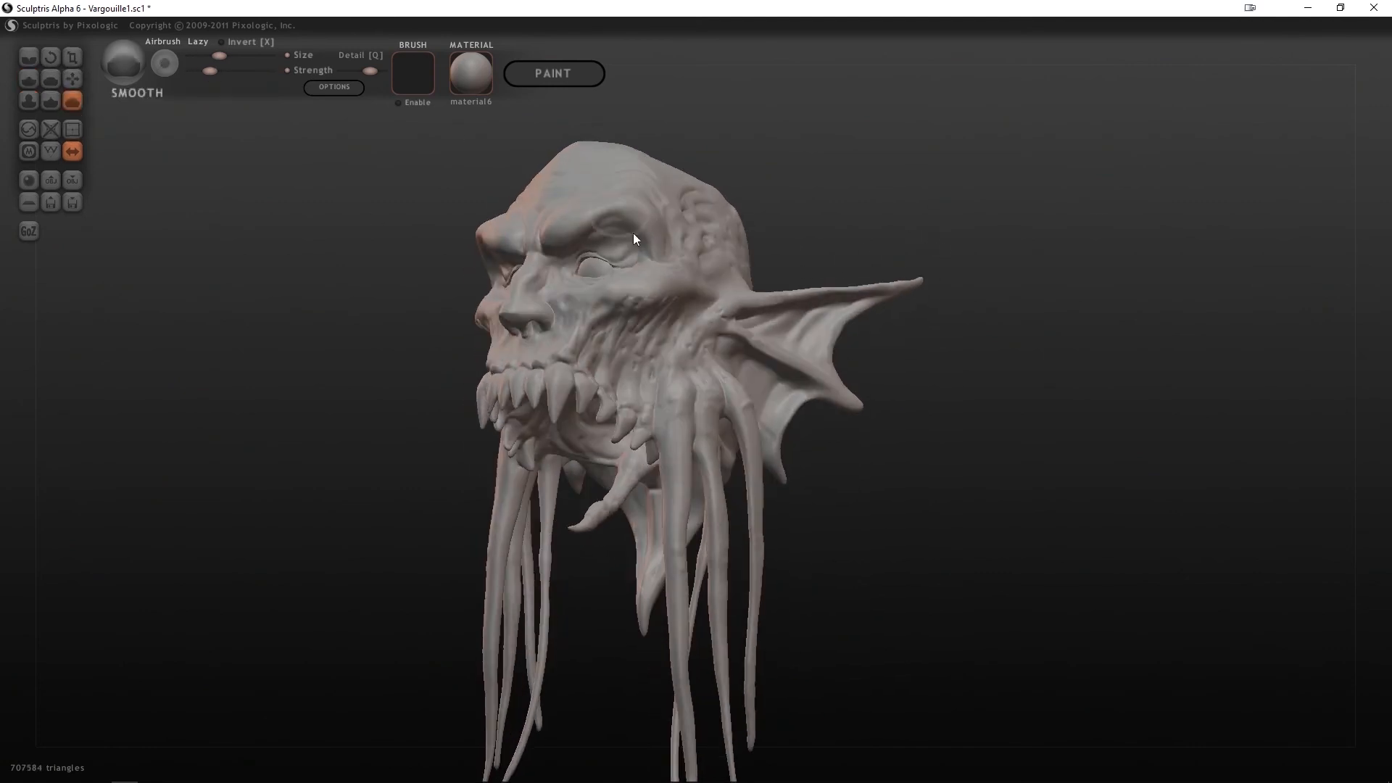
{"action": "right_click_drag", "start_coordinate": [619, 338], "coordinate": [772, 198]}
Reshape the contours of the skull from several sides with the Grab brush
{"action": "left_click", "coordinate": [72, 79]}
{"action": "left_click_drag", "start_coordinate": [745, 234], "coordinate": [751, 240]}
{"action": "right_click_drag", "start_coordinate": [769, 250], "coordinate": [728, 217]}
{"action": "left_click_drag", "start_coordinate": [675, 225], "coordinate": [672, 227]}
{"action": "right_click_drag", "start_coordinate": [672, 226], "coordinate": [949, 165]}
{"action": "left_click_drag", "start_coordinate": [796, 190], "coordinate": [800, 195]}
{"action": "right_click_drag", "start_coordinate": [800, 196], "coordinate": [874, 262]}
{"action": "left_click_drag", "start_coordinate": [874, 262], "coordinate": [879, 266]}
{"action": "right_click_drag", "start_coordinate": [879, 265], "coordinate": [1160, 268]}
Add a row of bumps along the midline of the crown with the Draw brush and smooth them
{"action": "left_click", "coordinate": [29, 101]}
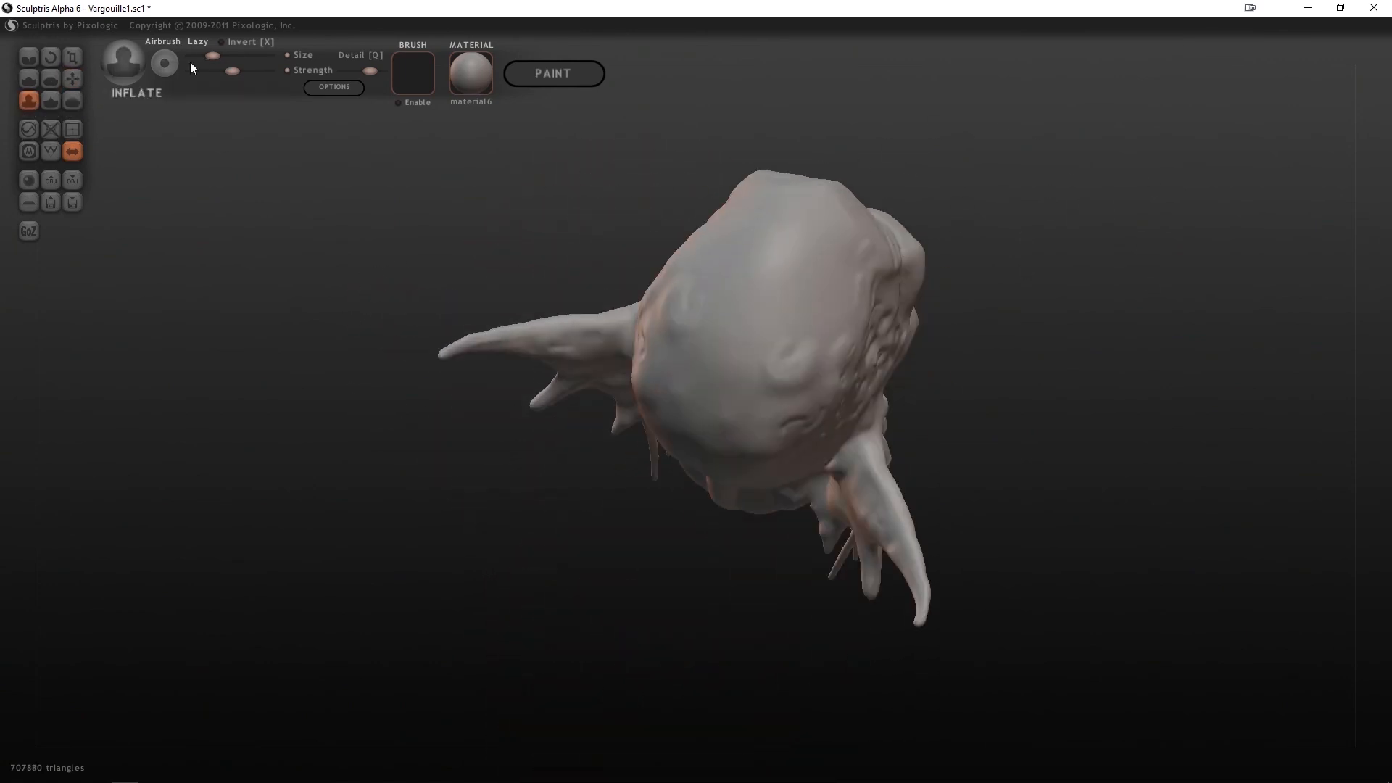
{"action": "left_click", "coordinate": [29, 79]}
{"action": "right_click_drag", "start_coordinate": [939, 172], "coordinate": [904, 205]}
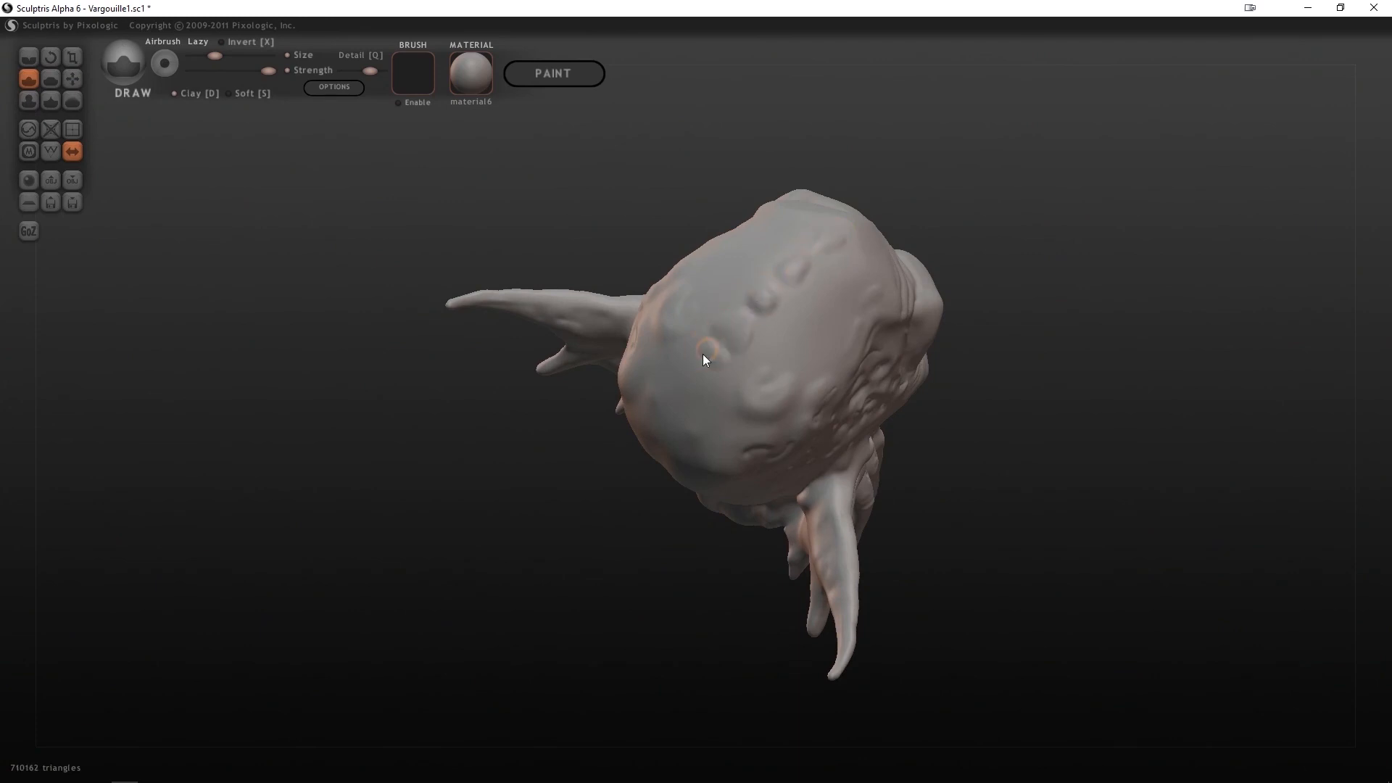
{"action": "left_click_drag", "start_coordinate": [702, 354], "coordinate": [699, 358]}
{"action": "right_click_drag", "start_coordinate": [699, 358], "coordinate": [755, 250]}
{"action": "left_click_drag", "start_coordinate": [729, 397], "coordinate": [732, 395]}
{"action": "right_click_drag", "start_coordinate": [733, 395], "coordinate": [916, 305]}
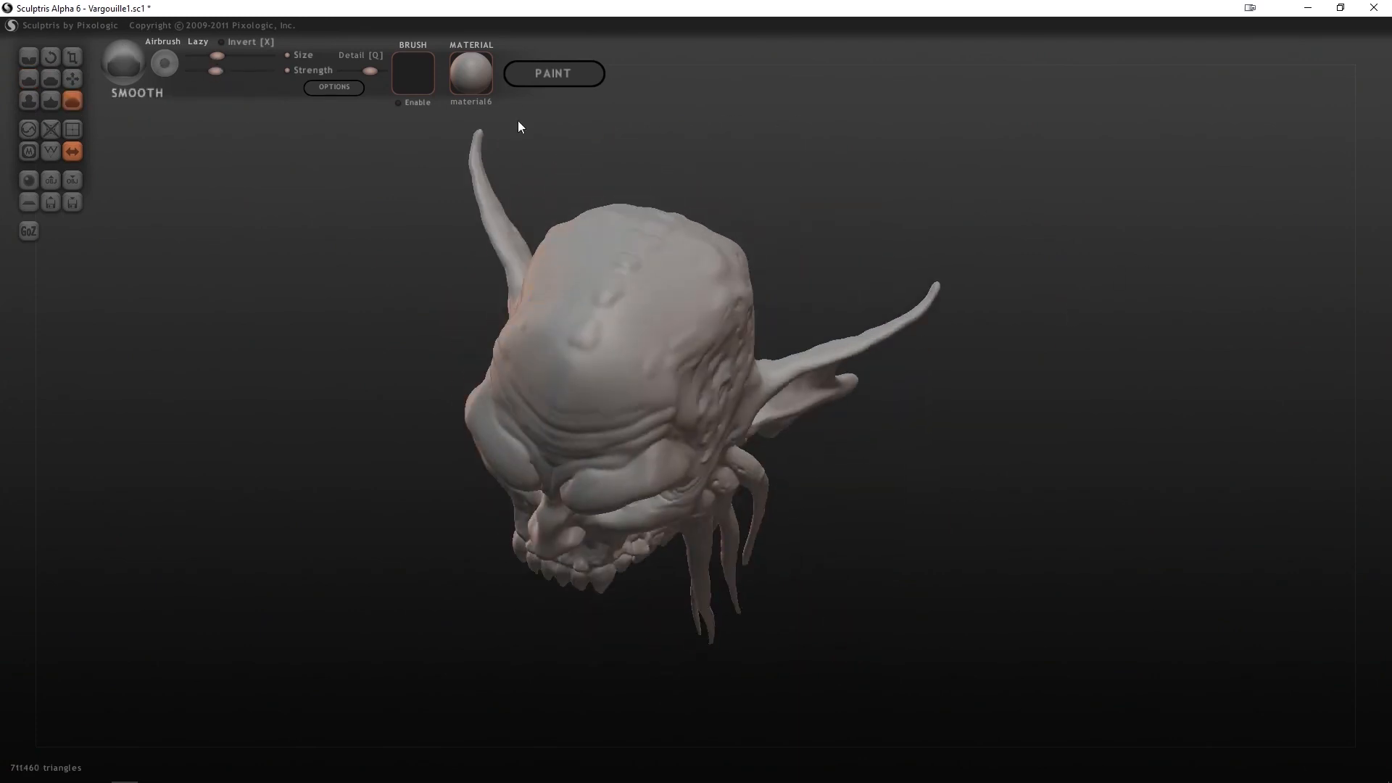
Carve creases between the upper teeth and along the gum line around their bases with a small Crease brush
{"action": "right_click_drag", "start_coordinate": [635, 264], "coordinate": [768, 317]}
{"action": "mouse_move", "coordinate": [939, 286]}
{"action": "right_mouse_down"}
{"action": "mouse_move", "coordinate": [1010, 177]}
{"action": "mouse_move", "coordinate": [1124, 215]}
{"action": "mouse_move", "coordinate": [1119, 189]}
{"action": "mouse_move", "coordinate": [1008, 199]}
{"action": "mouse_move", "coordinate": [892, 370]}
{"action": "mouse_move", "coordinate": [863, 355]}
{"action": "mouse_move", "coordinate": [938, 399]}
{"action": "mouse_move", "coordinate": [798, 412]}
{"action": "mouse_move", "coordinate": [503, 391]}
{"action": "mouse_move", "coordinate": [3, 391]}
{"action": "mouse_move", "coordinate": [329, 481]}
{"action": "mouse_move", "coordinate": [216, 473]}
{"action": "mouse_move", "coordinate": [376, 460]}
{"action": "mouse_move", "coordinate": [216, 438]}
{"action": "mouse_move", "coordinate": [391, 519]}
{"action": "mouse_move", "coordinate": [1197, 486]}
{"action": "mouse_move", "coordinate": [968, 469]}
{"action": "right_mouse_up"}
{"action": "scroll", "coordinate": [968, 470], "scroll_direction": "up", "scroll_amount": 5}
{"action": "key", "text": "c"}
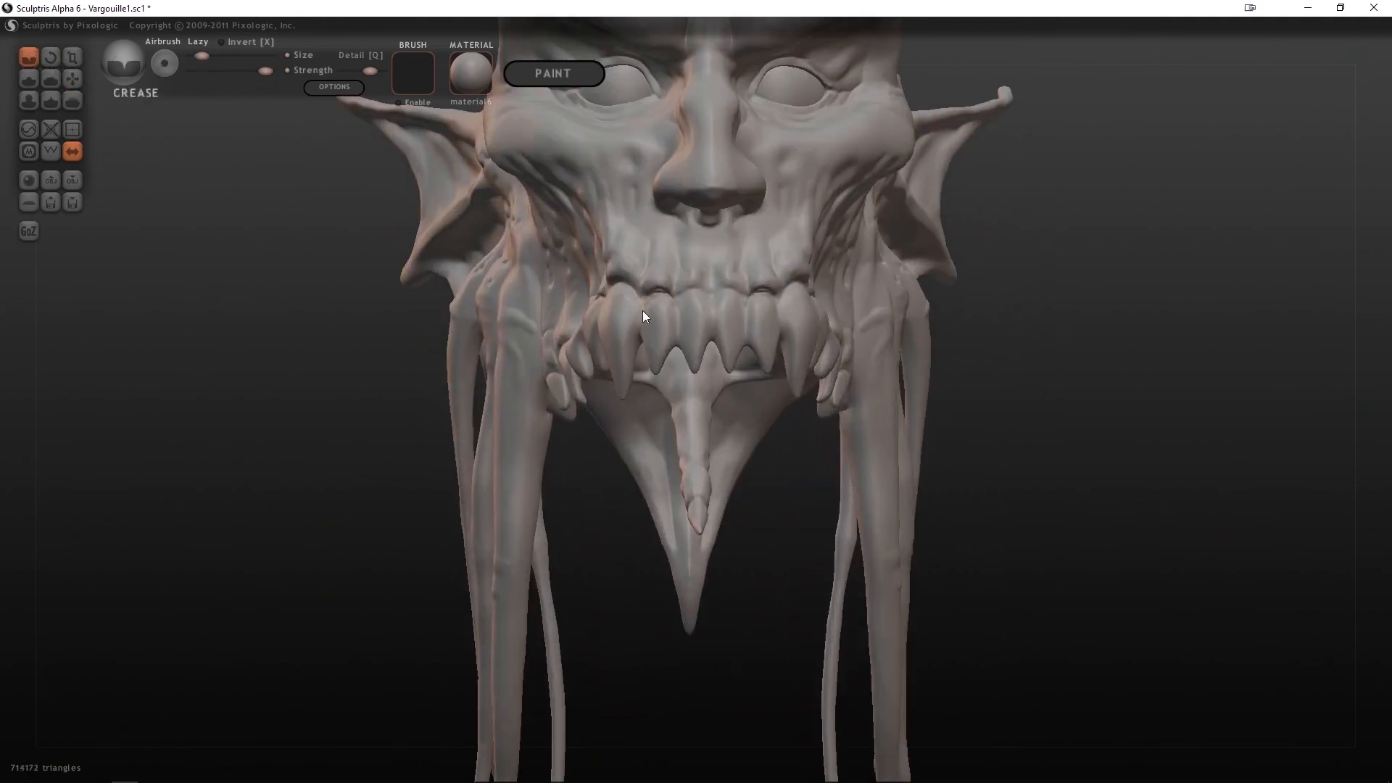
{"action": "mouse_move", "coordinate": [689, 290]}
{"action": "left_mouse_down"}
{"action": "mouse_move", "coordinate": [710, 307]}
{"action": "mouse_move", "coordinate": [698, 303]}
{"action": "left_mouse_up"}
{"action": "right_click_drag", "start_coordinate": [698, 302], "coordinate": [899, 308]}
{"action": "mouse_move", "coordinate": [681, 290]}
{"action": "left_mouse_down"}
{"action": "mouse_move", "coordinate": [690, 317]}
{"action": "mouse_move", "coordinate": [758, 281]}
{"action": "left_mouse_up"}
{"action": "left_click_drag", "start_coordinate": [899, 250], "coordinate": [961, 254]}
{"action": "left_click_drag", "start_coordinate": [694, 312], "coordinate": [700, 328]}
{"action": "left_click_drag", "start_coordinate": [611, 392], "coordinate": [616, 403]}
{"action": "mouse_move", "coordinate": [1033, 276]}
{"action": "left_mouse_down"}
{"action": "mouse_move", "coordinate": [1003, 273]}
{"action": "mouse_move", "coordinate": [1146, 279]}
{"action": "left_mouse_up"}
{"action": "left_click_drag", "start_coordinate": [633, 274], "coordinate": [636, 284]}
{"action": "mouse_move", "coordinate": [978, 402]}
{"action": "left_mouse_down"}
{"action": "mouse_move", "coordinate": [901, 361]}
{"action": "mouse_move", "coordinate": [602, 368]}
{"action": "left_mouse_up"}
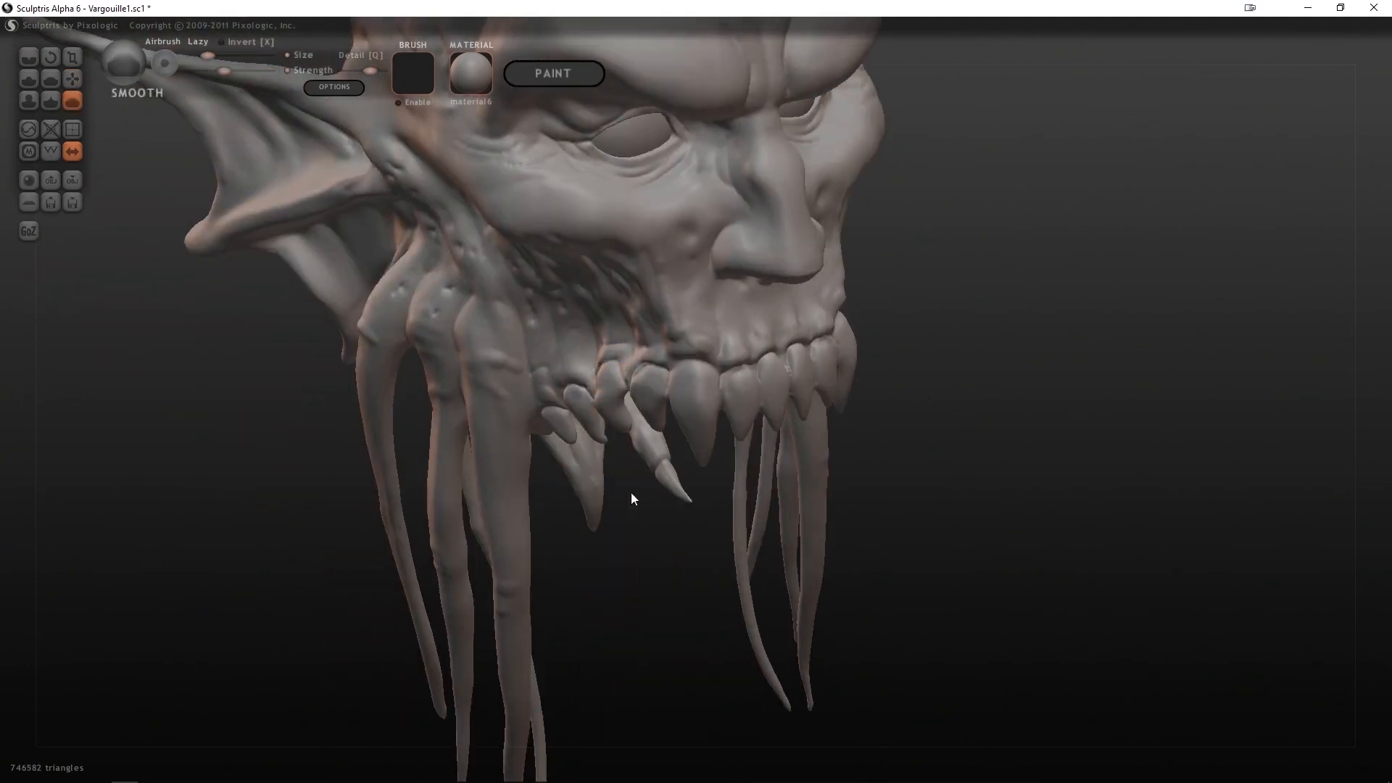
Adjust the shape of the upper side teeth near the large fang with short strokes of a small Grab brush
{"action": "left_click_drag", "start_coordinate": [631, 498], "coordinate": [678, 516]}
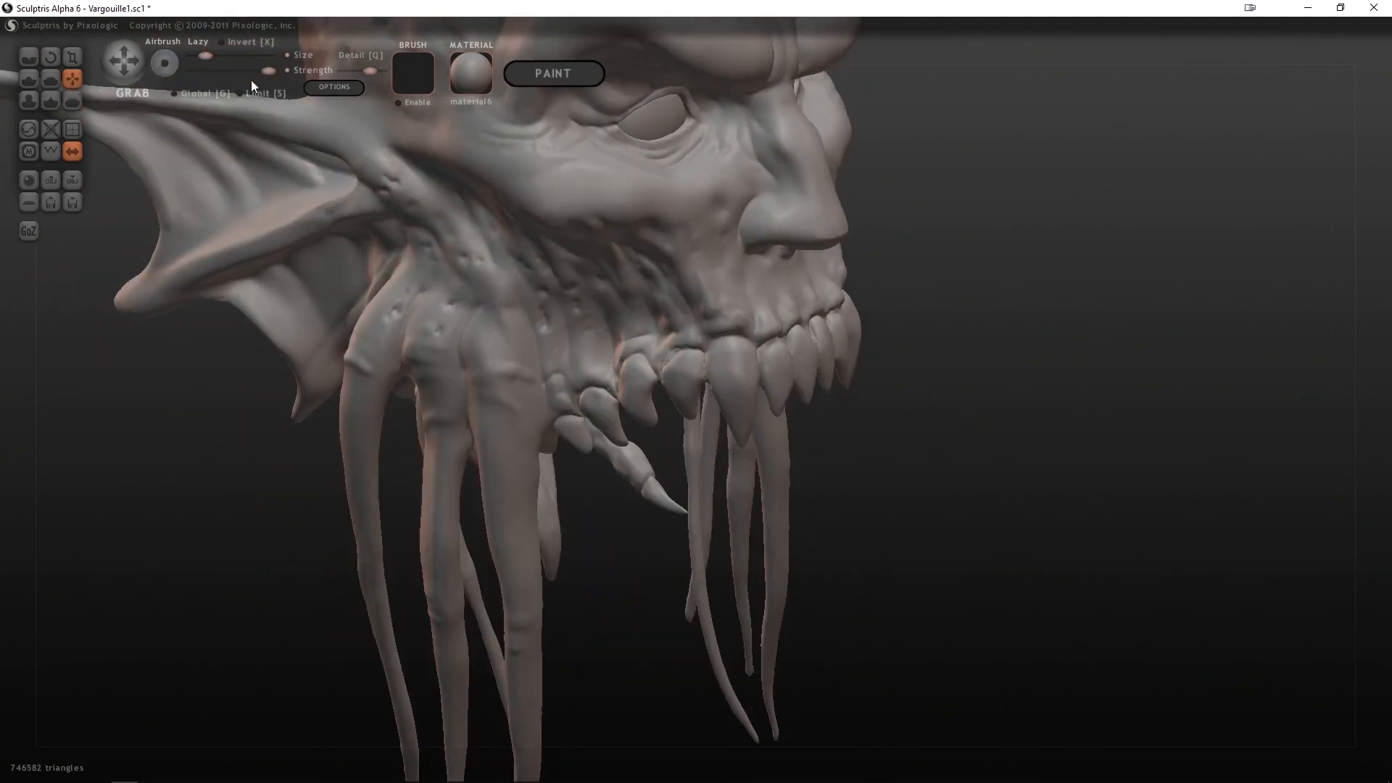
{"action": "left_click_drag", "start_coordinate": [655, 409], "coordinate": [657, 415]}
{"action": "left_click_drag", "start_coordinate": [896, 391], "coordinate": [964, 390]}
{"action": "left_click_drag", "start_coordinate": [664, 414], "coordinate": [667, 421]}
{"action": "mouse_move", "coordinate": [915, 410]}
{"action": "left_mouse_down"}
{"action": "mouse_move", "coordinate": [837, 385]}
{"action": "mouse_move", "coordinate": [987, 358]}
{"action": "left_mouse_up"}
Add final creases around the mouth with the Crease brush and soften them with the Smooth brush
{"action": "left_click", "coordinate": [29, 57]}
{"action": "mouse_move", "coordinate": [835, 496]}
{"action": "left_mouse_down"}
{"action": "mouse_move", "coordinate": [712, 509]}
{"action": "mouse_move", "coordinate": [804, 502]}
{"action": "left_mouse_up"}
{"action": "scroll", "coordinate": [1013, 315], "scroll_direction": "down", "scroll_amount": 1}
{"action": "left_click", "coordinate": [72, 100]}
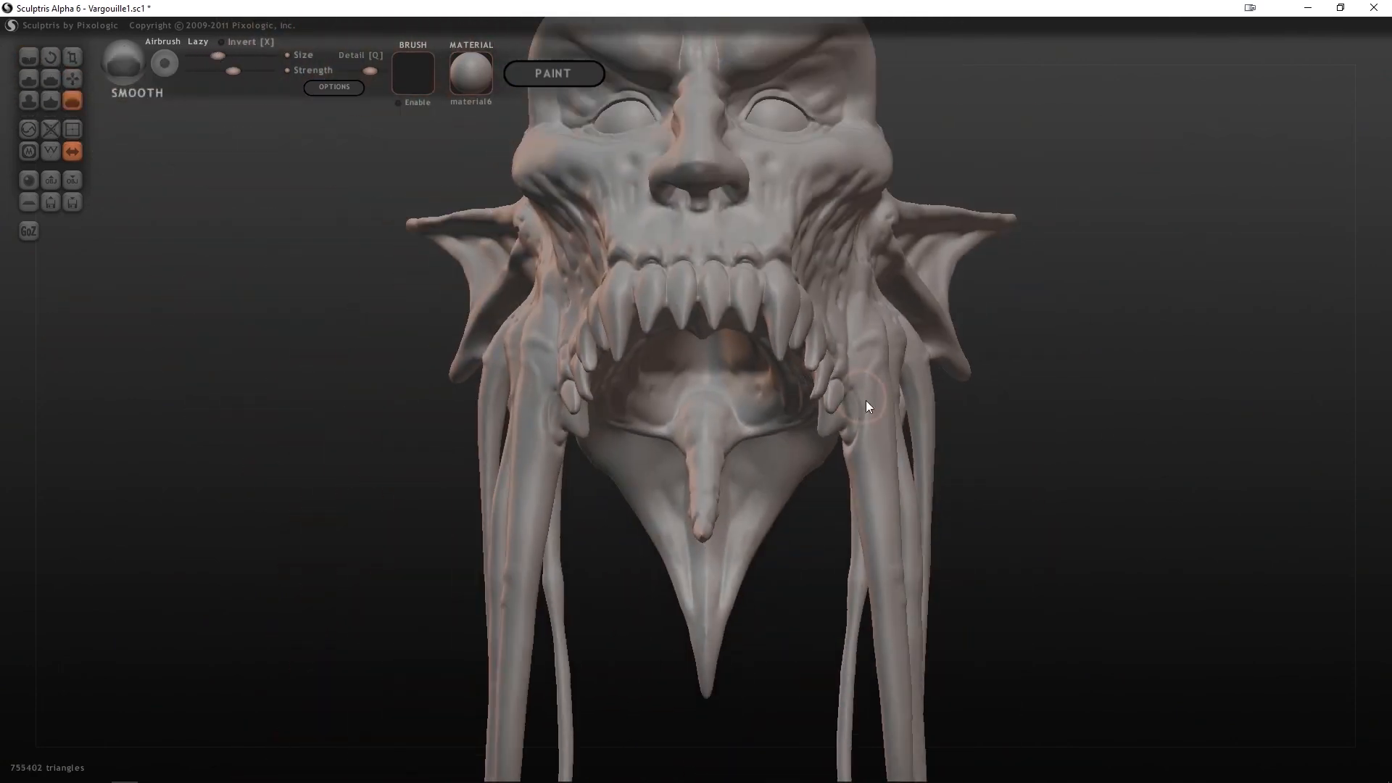
Examine the whole head from the front and the sides, including the ears, teeth and hanging tendrils
{"action": "scroll", "coordinate": [862, 397], "scroll_direction": "down", "scroll_amount": 3}
{"action": "left_click_drag", "start_coordinate": [472, 443], "coordinate": [566, 339]}
{"action": "scroll", "coordinate": [406, 428], "scroll_direction": "down", "scroll_amount": 3}
{"action": "scroll", "coordinate": [565, 339], "scroll_direction": "up", "scroll_amount": 4}
{"action": "scroll", "coordinate": [690, 307], "scroll_direction": "down", "scroll_amount": 2}
{"action": "mouse_move", "coordinate": [374, 366]}
{"action": "left_mouse_down"}
{"action": "mouse_move", "coordinate": [505, 330]}
{"action": "mouse_move", "coordinate": [499, 393]}
{"action": "mouse_move", "coordinate": [472, 344]}
{"action": "mouse_move", "coordinate": [531, 345]}
{"action": "mouse_move", "coordinate": [420, 420]}
{"action": "mouse_move", "coordinate": [410, 363]}
{"action": "mouse_move", "coordinate": [426, 379]}
{"action": "mouse_move", "coordinate": [450, 327]}
{"action": "mouse_move", "coordinate": [342, 259]}
{"action": "left_mouse_up"}
{"action": "left_click", "coordinate": [28, 79]}
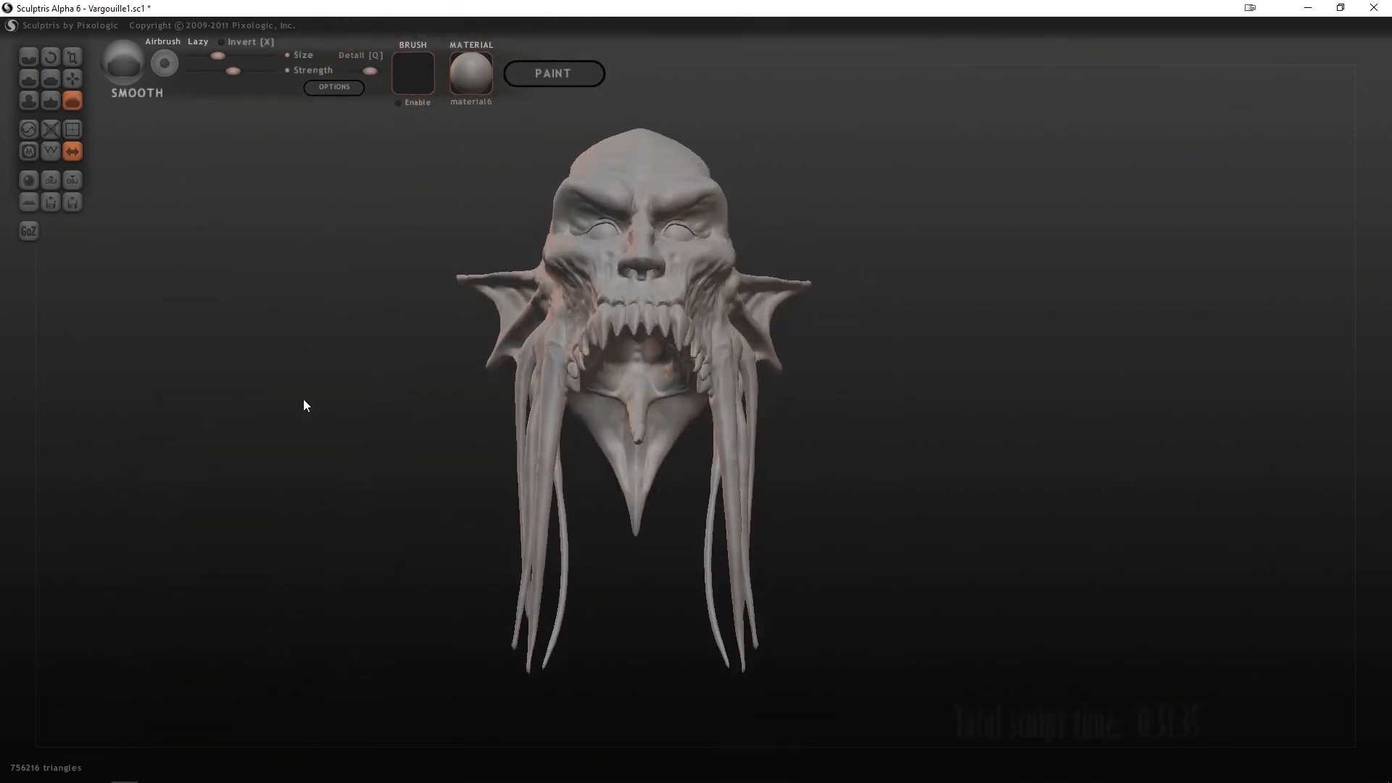
{"action": "mouse_move", "coordinate": [305, 404]}
{"action": "left_mouse_down"}
{"action": "mouse_move", "coordinate": [348, 432]}
{"action": "mouse_move", "coordinate": [233, 459]}
{"action": "mouse_move", "coordinate": [295, 477]}
{"action": "mouse_move", "coordinate": [131, 567]}
{"action": "left_mouse_up"}
{"action": "mouse_move", "coordinate": [16, 586]}
{"action": "left_mouse_down"}
{"action": "mouse_move", "coordinate": [409, 587]}
{"action": "mouse_move", "coordinate": [553, 571]}
{"action": "mouse_move", "coordinate": [938, 584]}
{"action": "mouse_move", "coordinate": [932, 431]}
{"action": "mouse_move", "coordinate": [940, 567]}
{"action": "mouse_move", "coordinate": [916, 618]}
{"action": "mouse_move", "coordinate": [1000, 645]}
{"action": "mouse_move", "coordinate": [1121, 637]}
{"action": "mouse_move", "coordinate": [1298, 664]}
{"action": "mouse_move", "coordinate": [906, 597]}
{"action": "mouse_move", "coordinate": [974, 564]}
{"action": "left_mouse_up"}
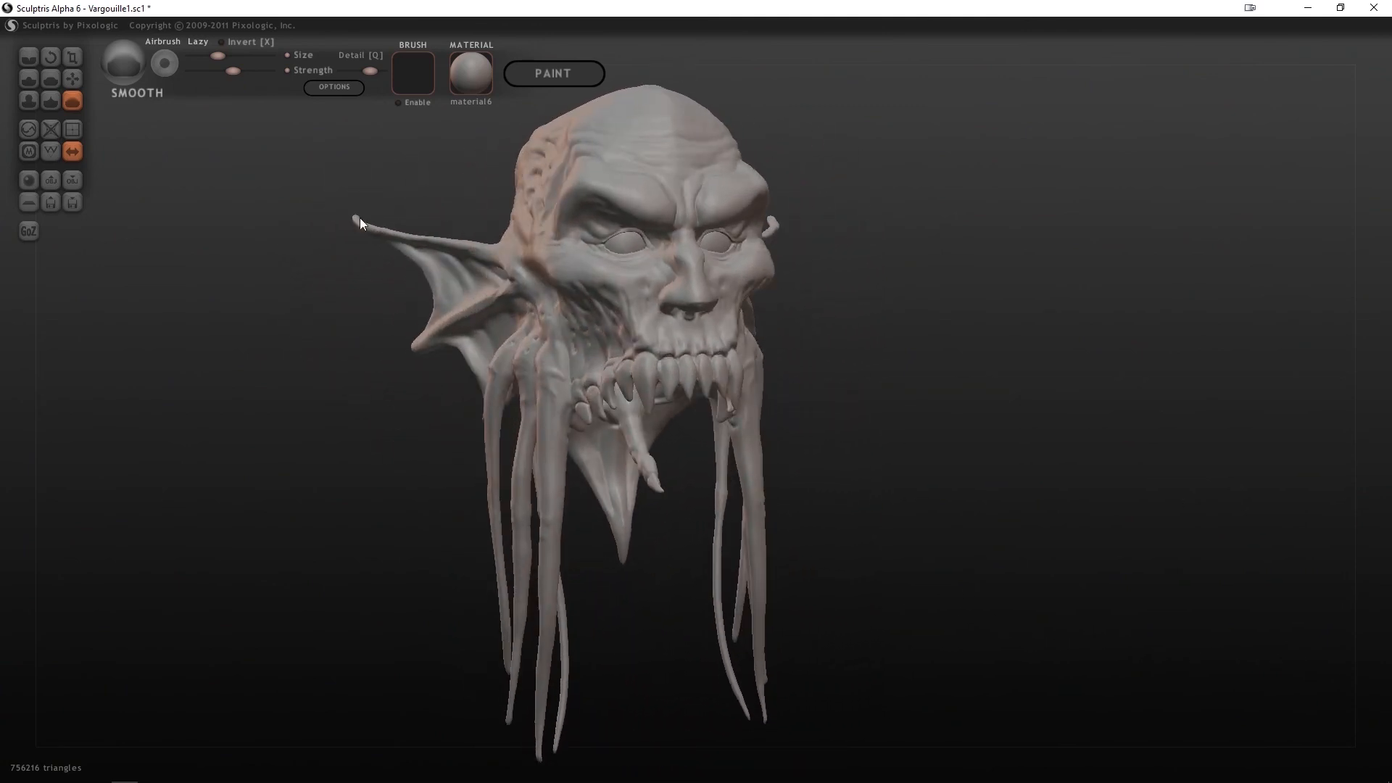
{"action": "left_click", "coordinate": [72, 201]}
{"action": "mouse_move", "coordinate": [169, 505]}
{"action": "left_mouse_down"}
{"action": "mouse_move", "coordinate": [895, 515]}
{"action": "mouse_move", "coordinate": [1062, 503]}
{"action": "mouse_move", "coordinate": [143, 487]}
{"action": "mouse_move", "coordinate": [124, 529]}
{"action": "left_mouse_up"}
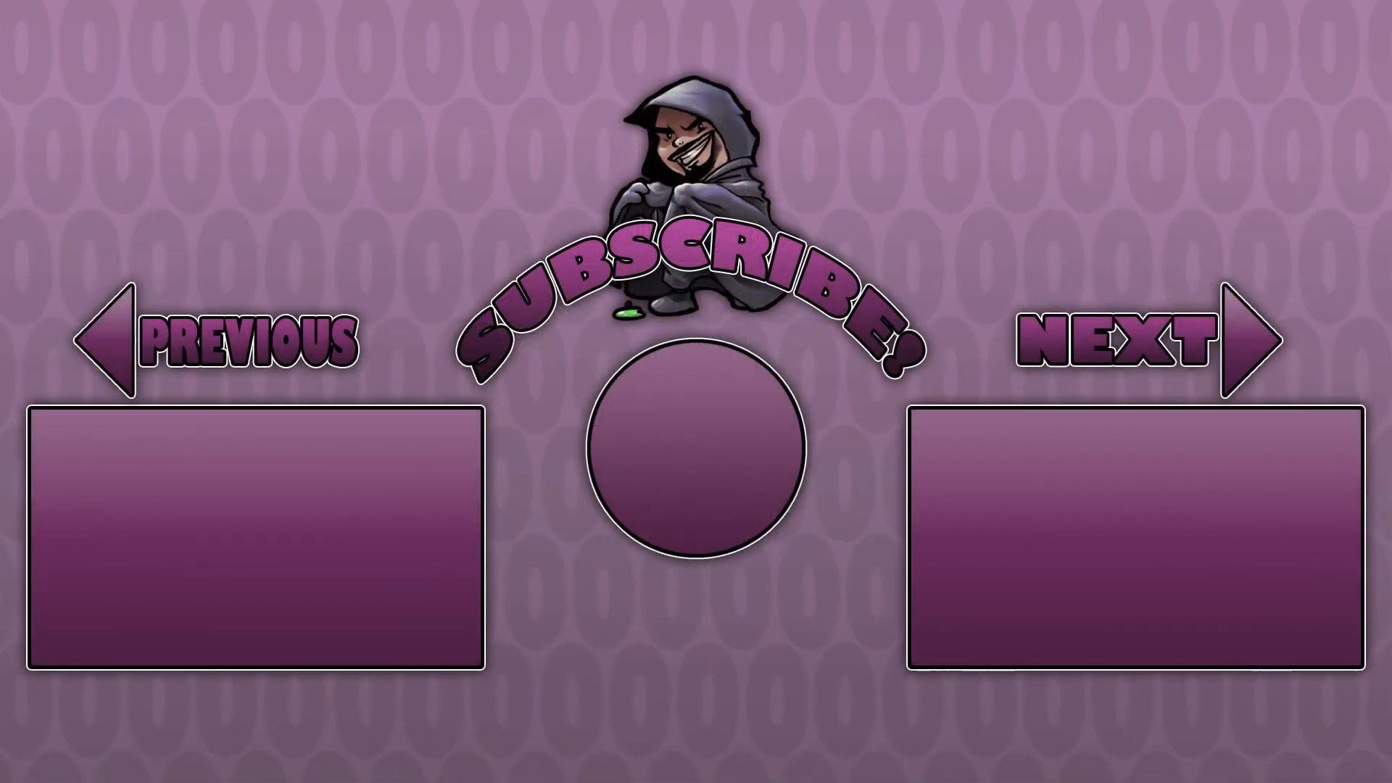